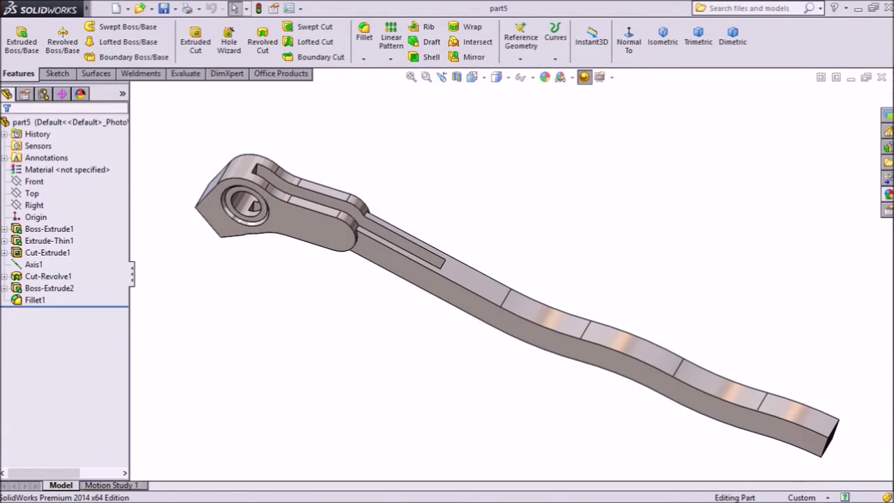
Start a new sketch on the Front plane and view it normal to the plane from the back.
middle_drag(489, 293, 507, 278)
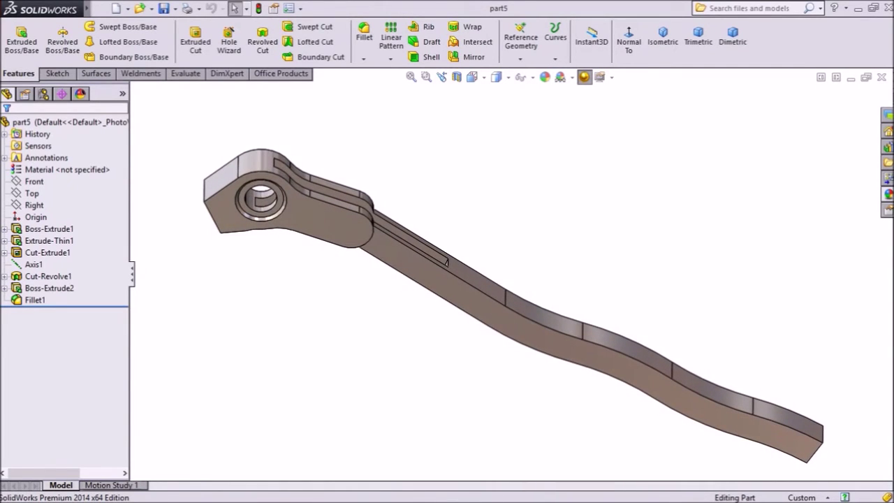
middle_drag(447, 263, 457, 257)
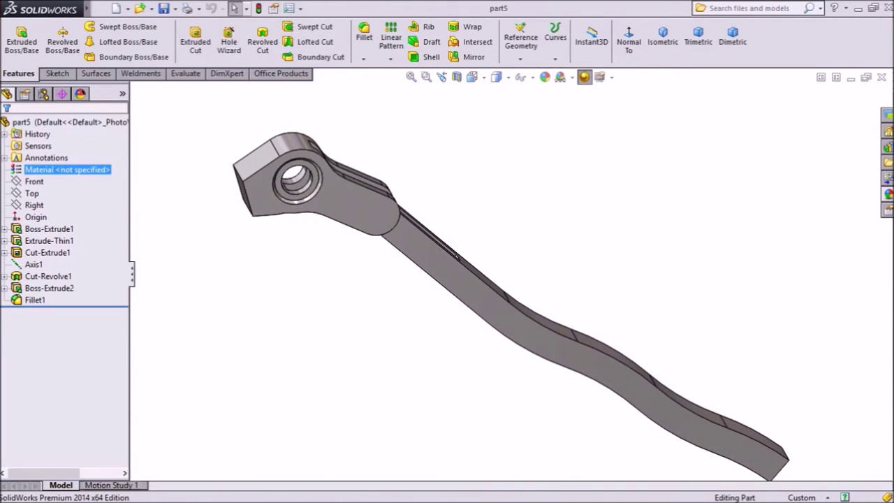
click(34, 182)
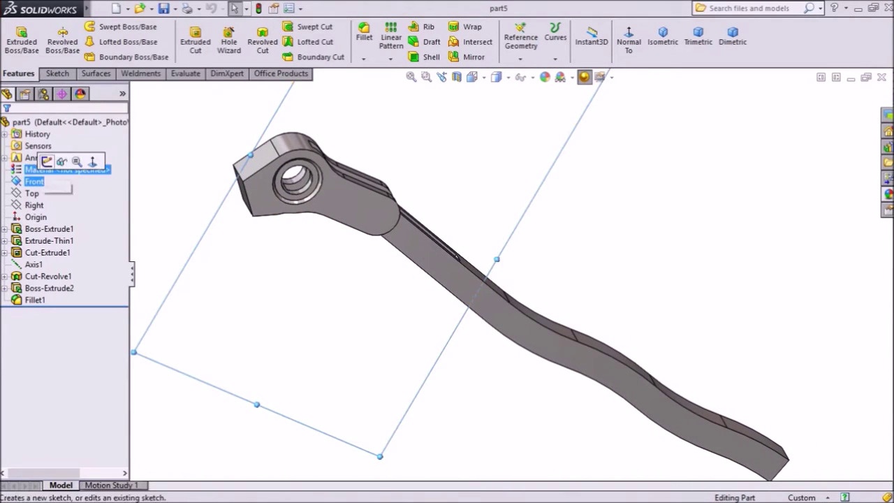
click(47, 162)
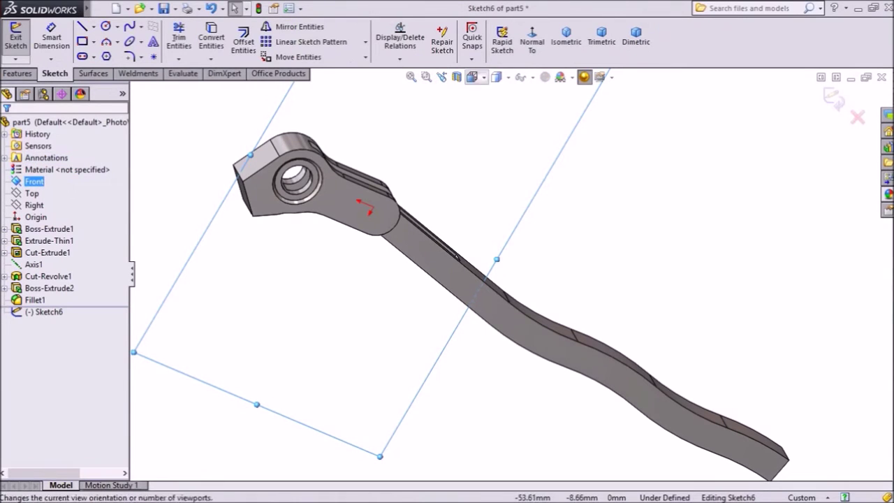
click(532, 40)
click(532, 43)
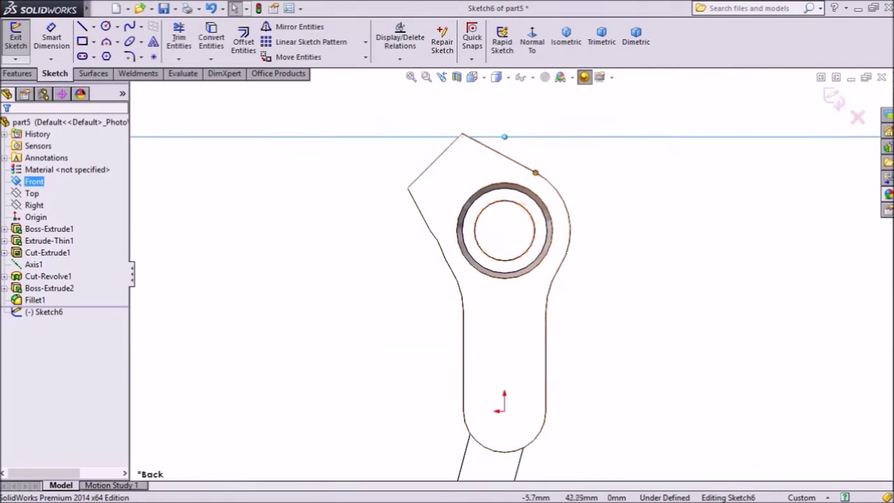
Offset the slanted end edge of the lever head inward by 2.5 mm in the sketch.
scroll(536, 171, down, 5)
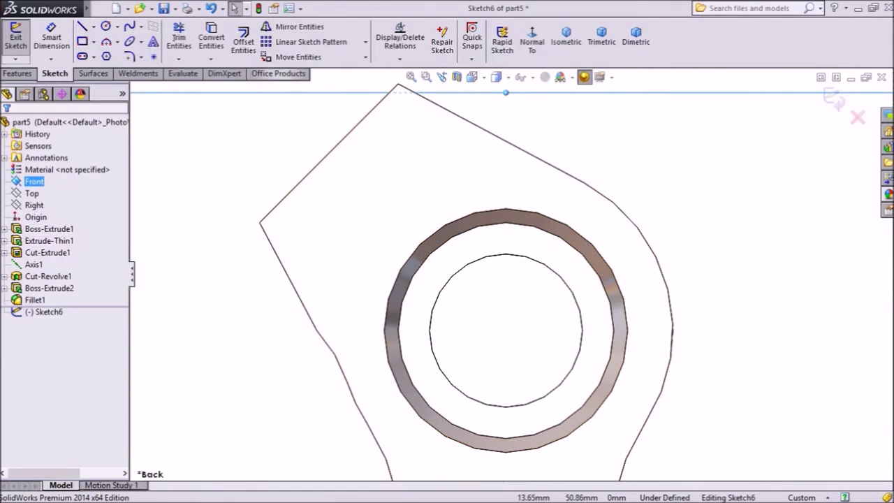
click(243, 41)
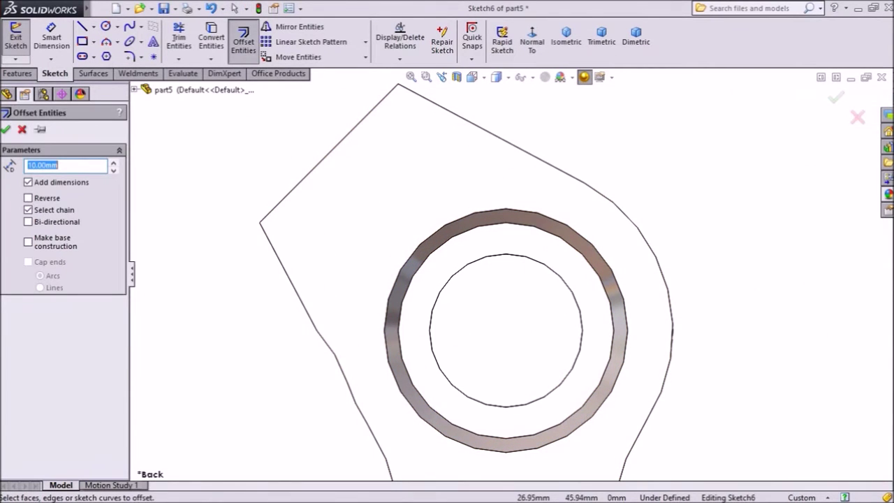
click(297, 185)
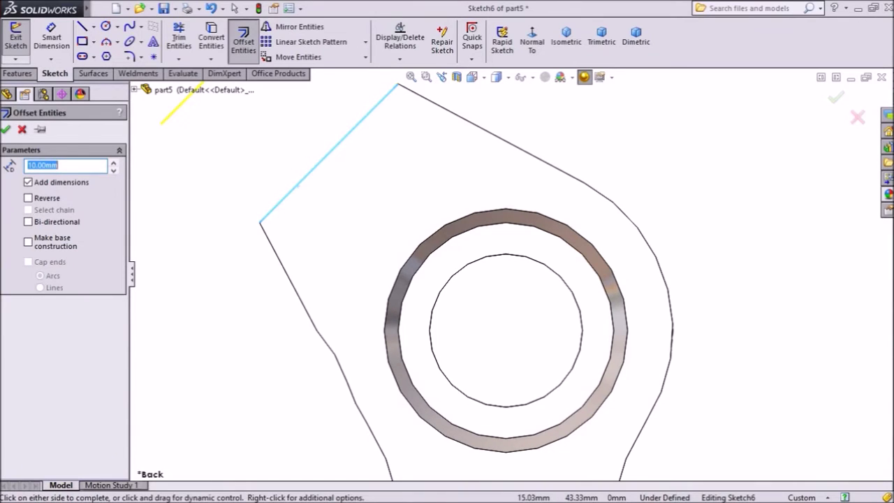
text(2.5)
key(Return)
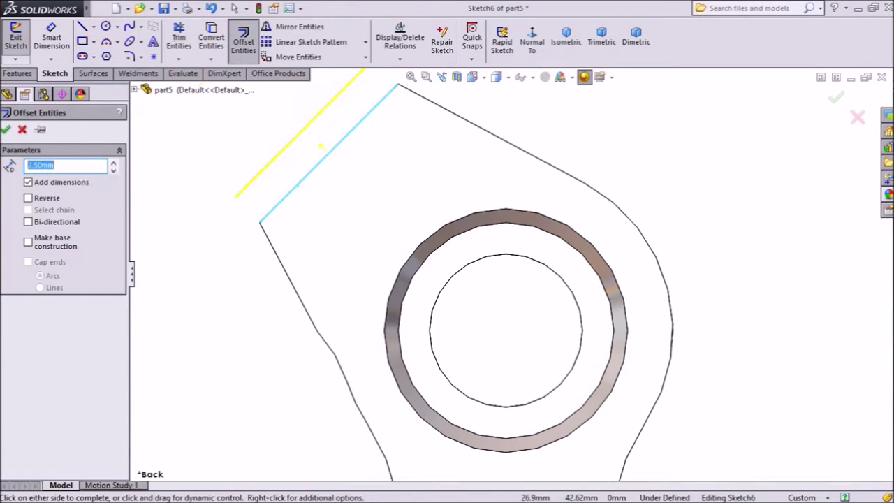
click(28, 199)
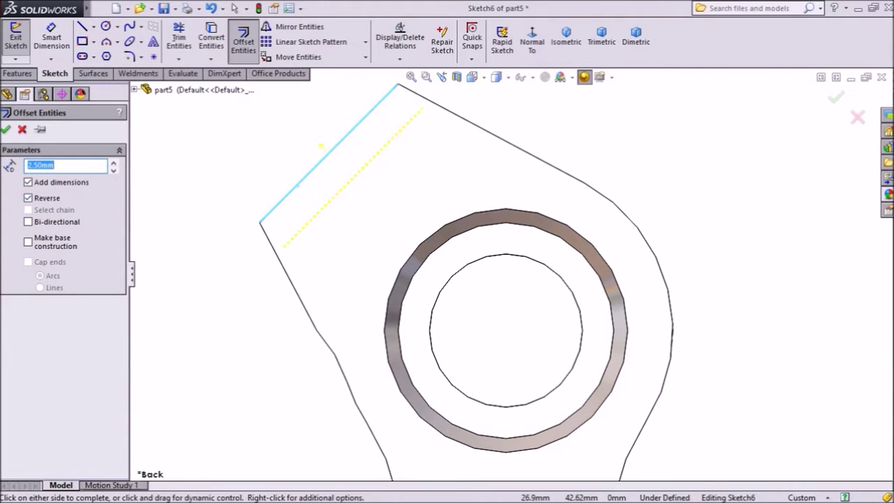
click(6, 129)
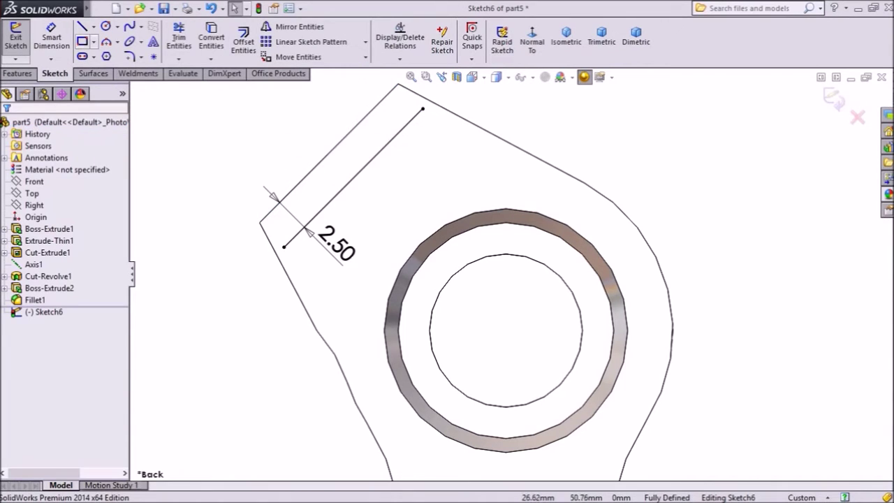
Draw a short line extending the lower end of the offset line past the head's outline.
click(82, 27)
scroll(262, 230, down, 3)
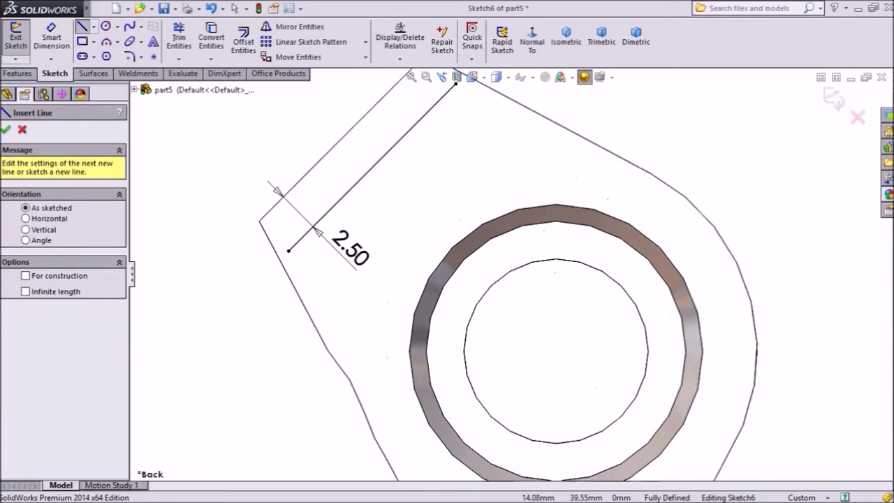
click(301, 261)
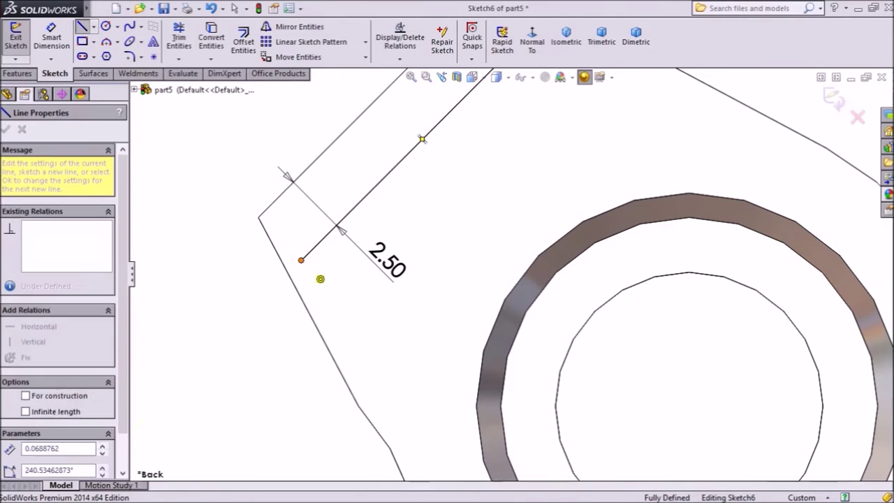
click(265, 297)
right_click(274, 312)
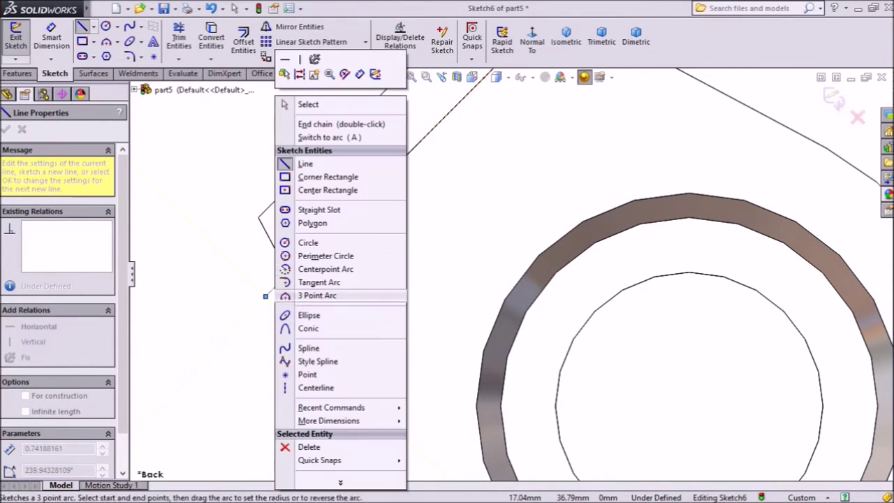
click(306, 104)
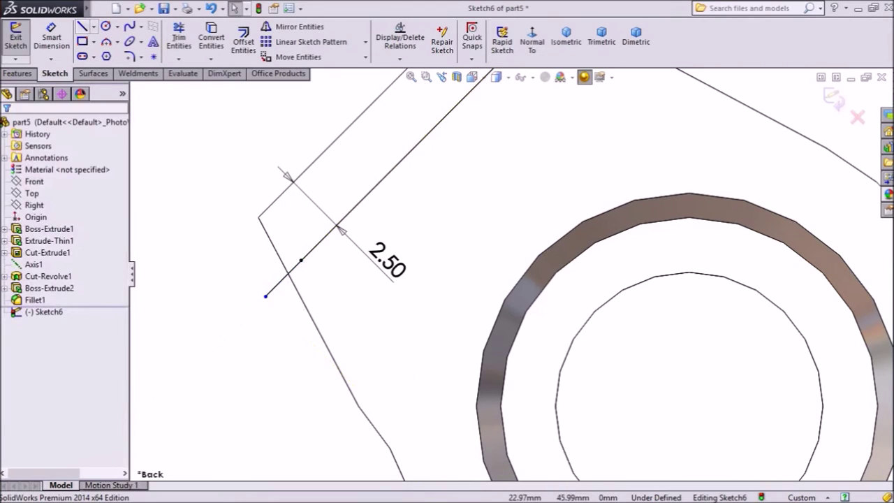
click(83, 26)
scroll(297, 269, up, 4)
scroll(583, 111, down, 3)
scroll(583, 112, down, 1)
scroll(472, 171, down, 3)
click(462, 221)
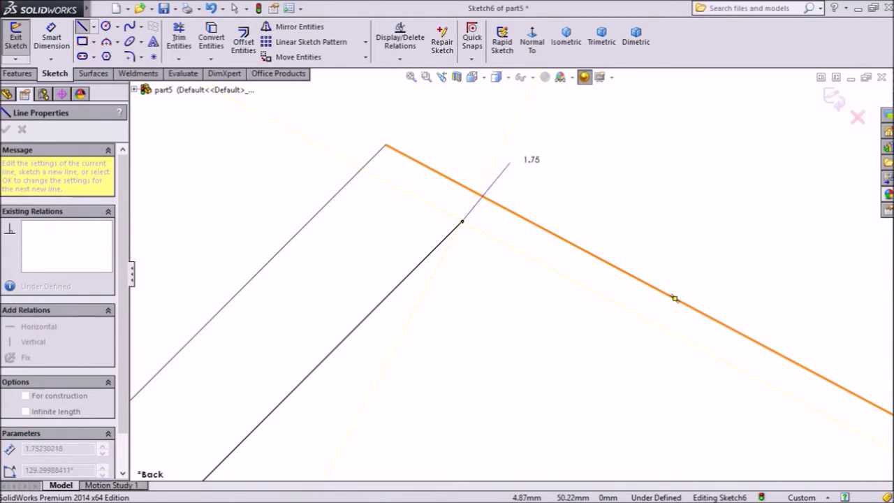
mouse_move(463, 222)
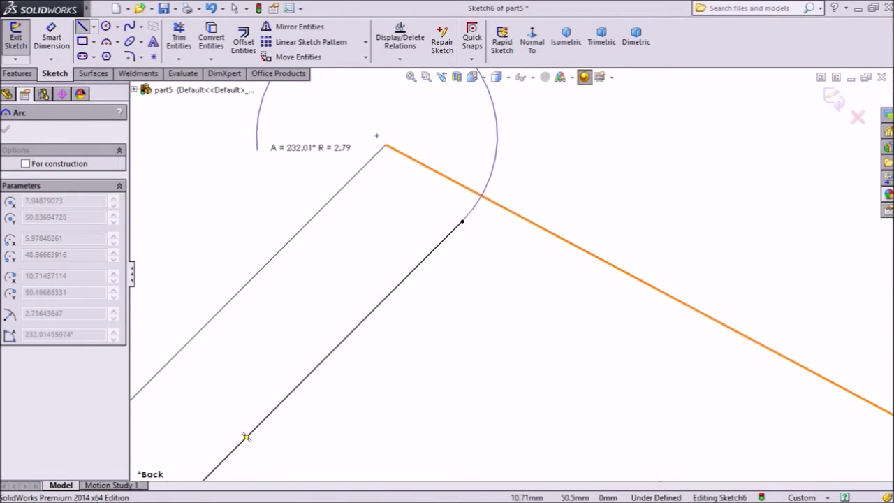
key(Escape)
Draw a line about 2 mm long at 45° from the offset line's upper end past the head's outline.
click(83, 27)
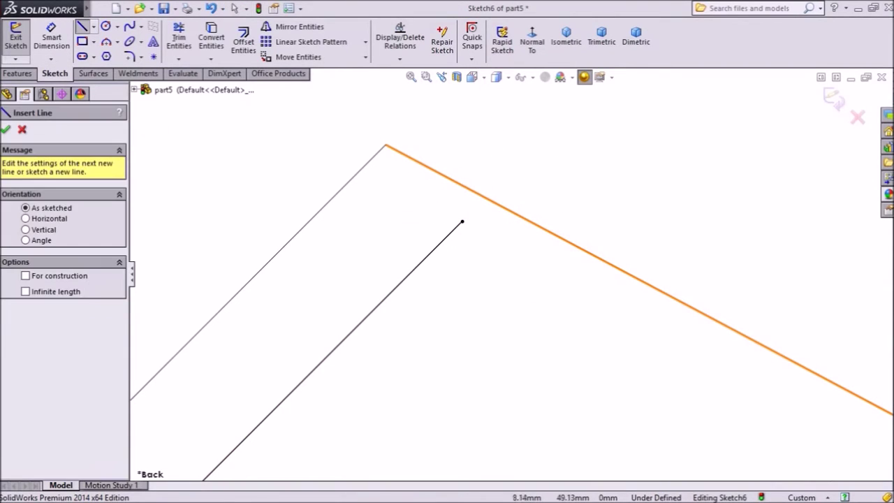
click(462, 222)
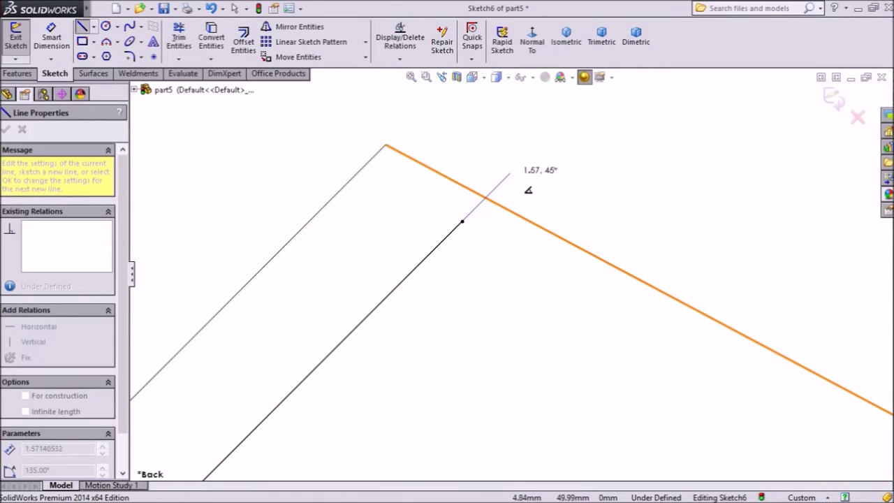
click(523, 162)
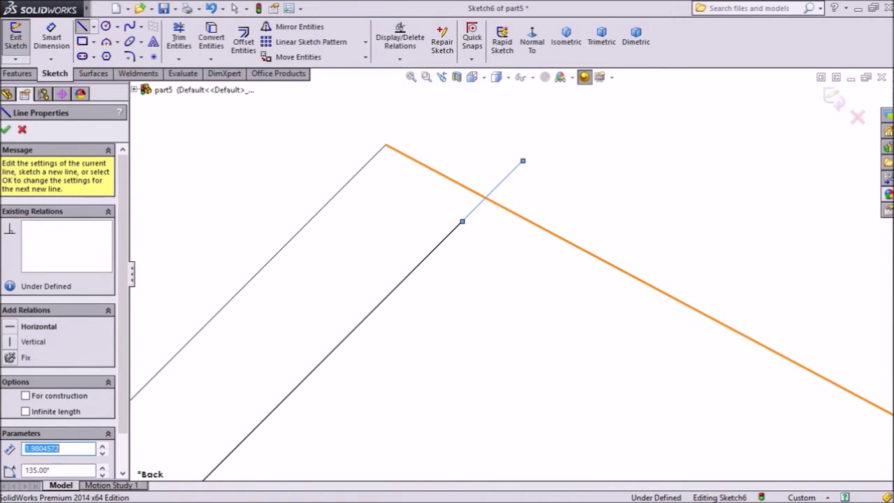
right_click(493, 191)
click(578, 104)
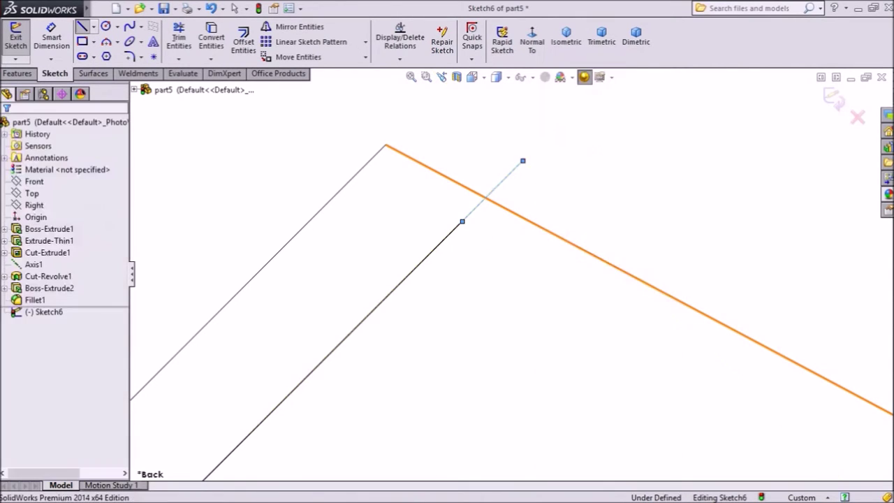
Make the short upper extension line collinear with the offset line.
scroll(454, 213, down, 3)
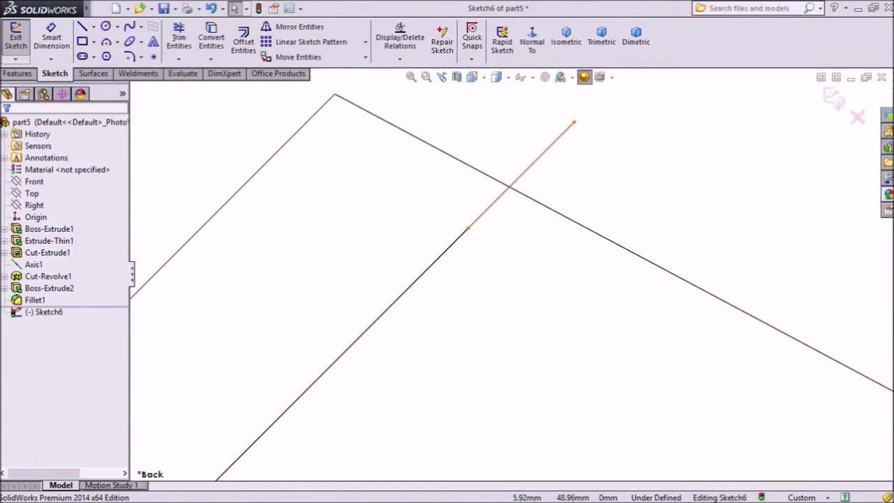
click(494, 202)
ctrl+click(455, 243)
click(510, 196)
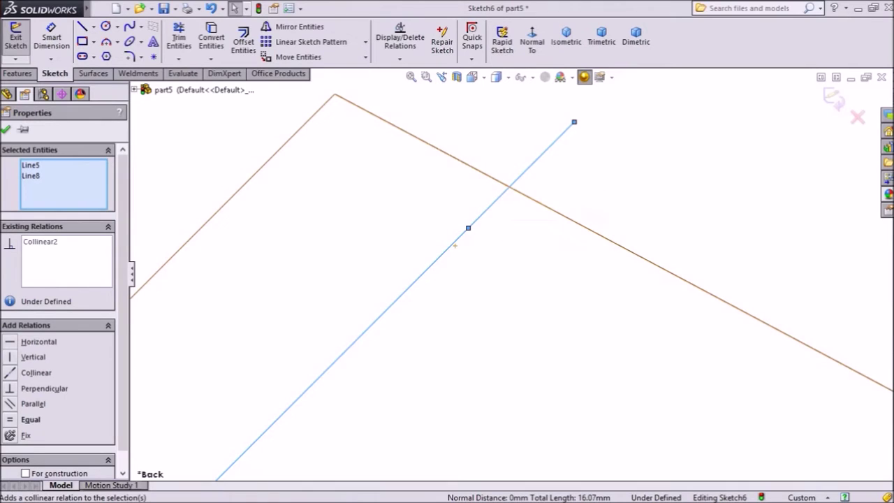
key(Escape)
Convert the head's two straight side edges, the large arc around the hole and the small adjoining arc into sketch entities.
scroll(510, 275, up, 14)
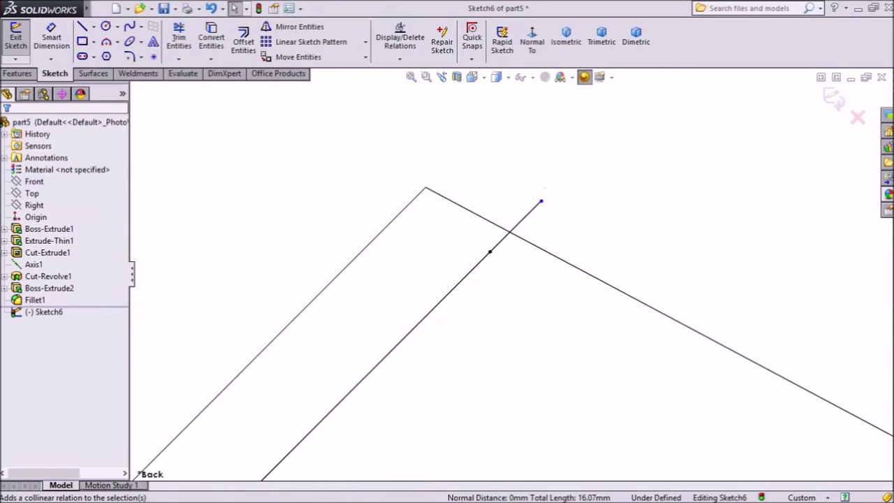
scroll(589, 404, down, 3)
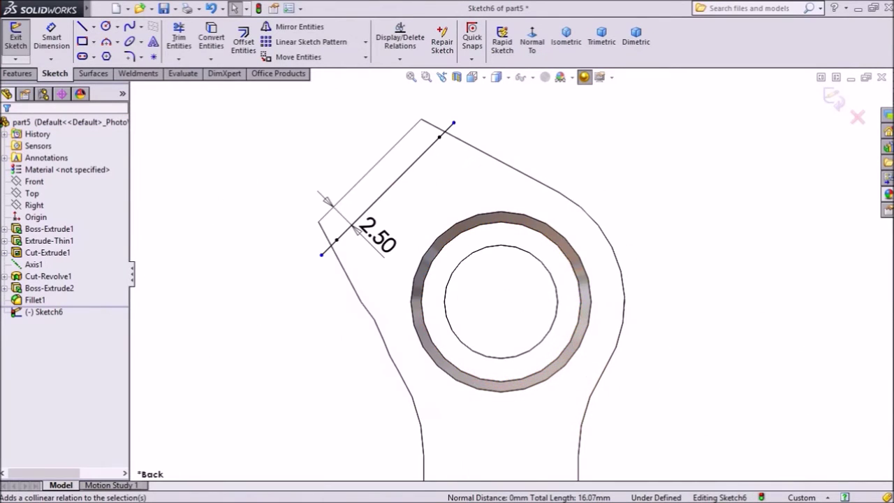
click(516, 167)
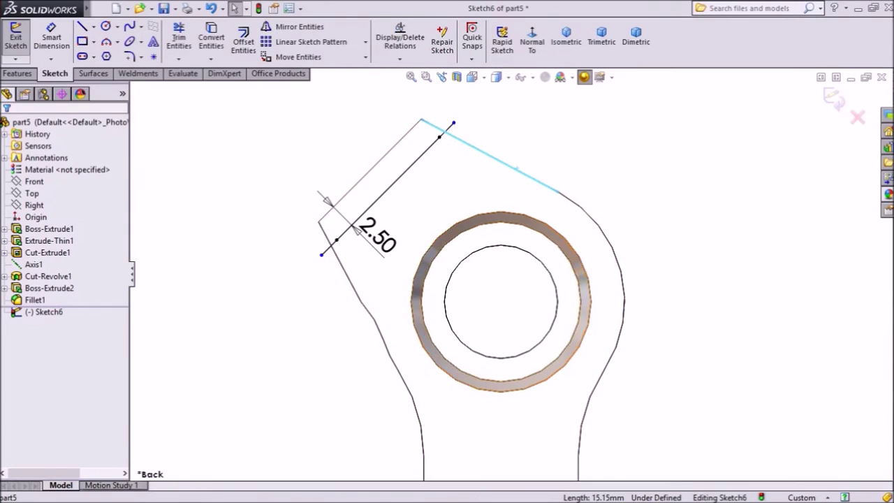
ctrl+click(608, 241)
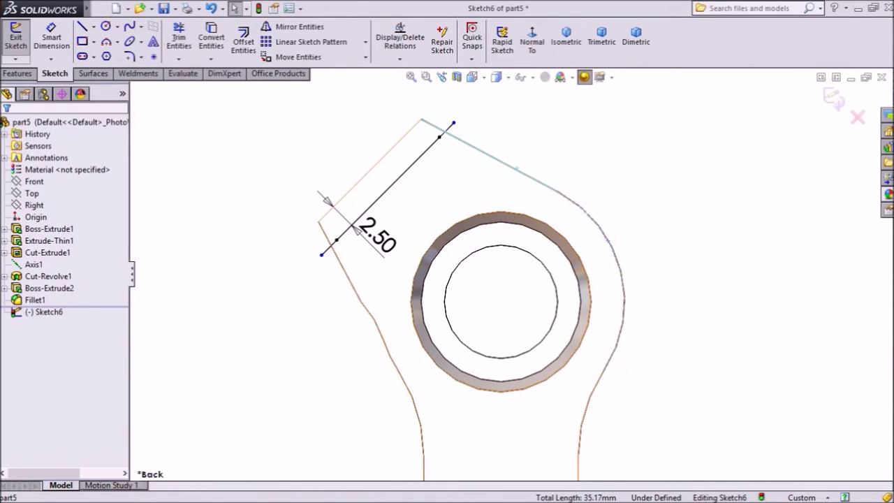
ctrl+click(342, 269)
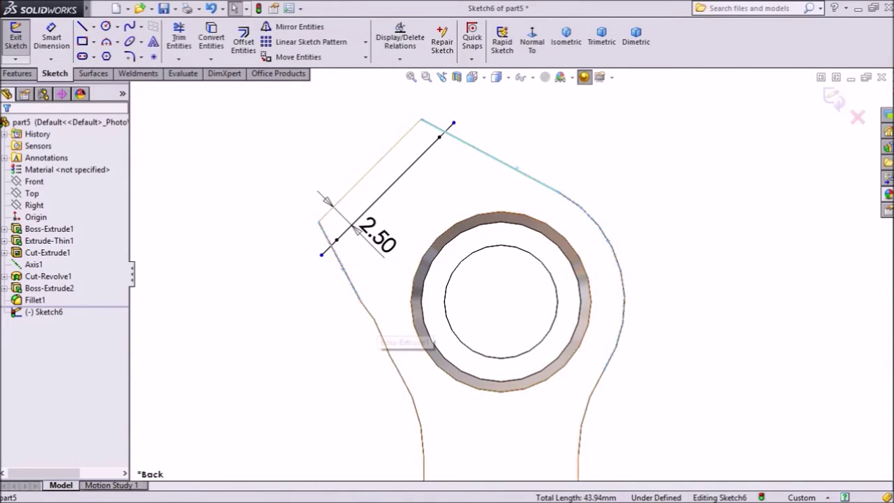
ctrl+click(371, 314)
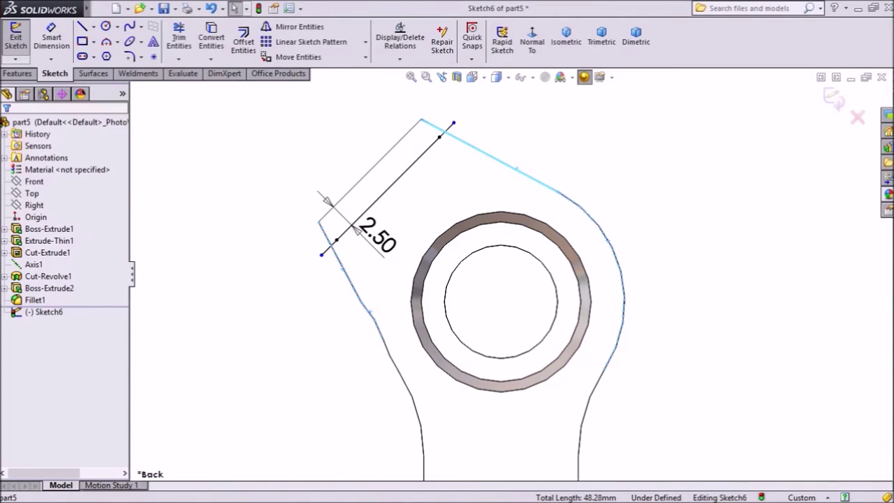
click(211, 38)
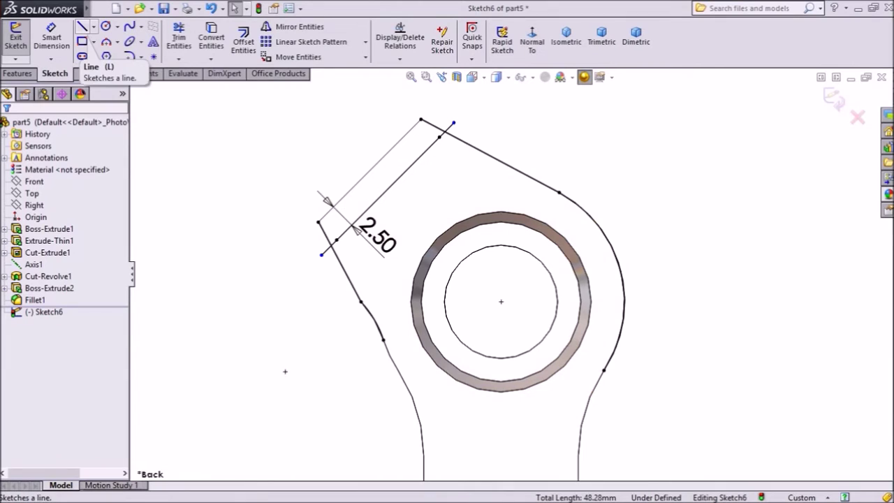
Draw a nearly horizontal line about 40 mm long across the head near the hole's centre, ending beyond both sides of the outline.
click(82, 27)
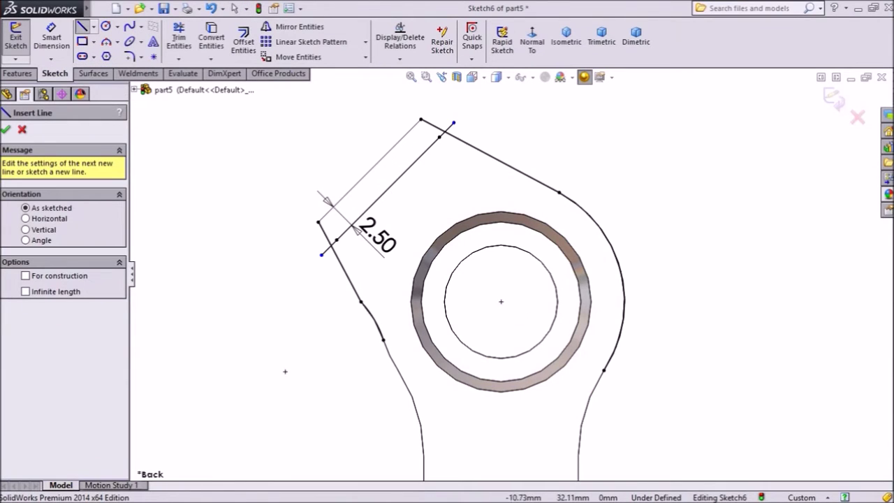
click(690, 302)
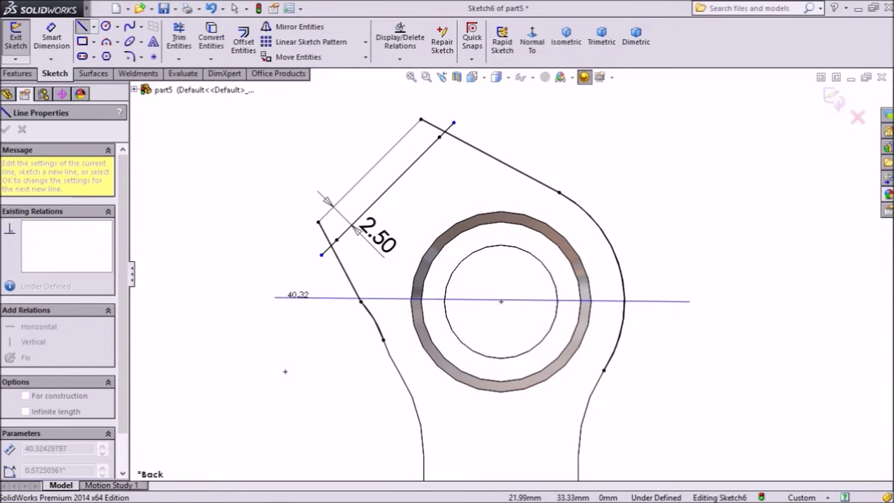
click(274, 298)
right_click(255, 315)
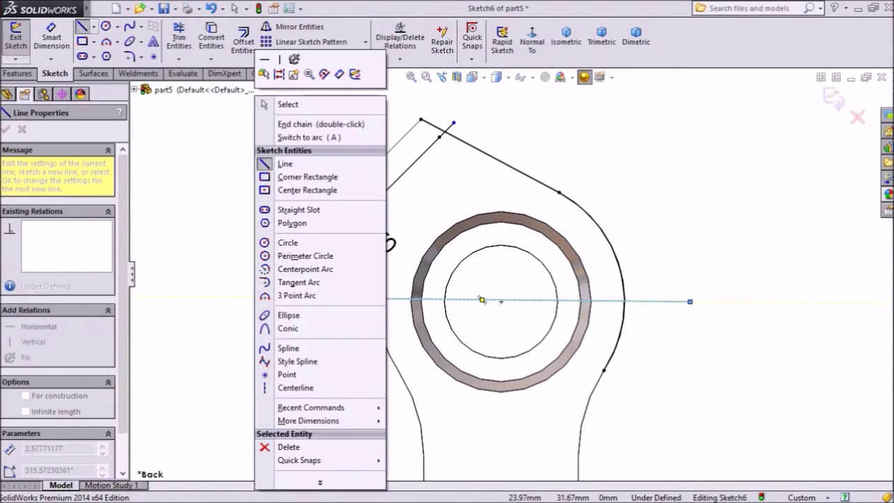
click(288, 104)
Add a midpoint relation between the long line across the head and the hole's centre point.
scroll(518, 317, down, 5)
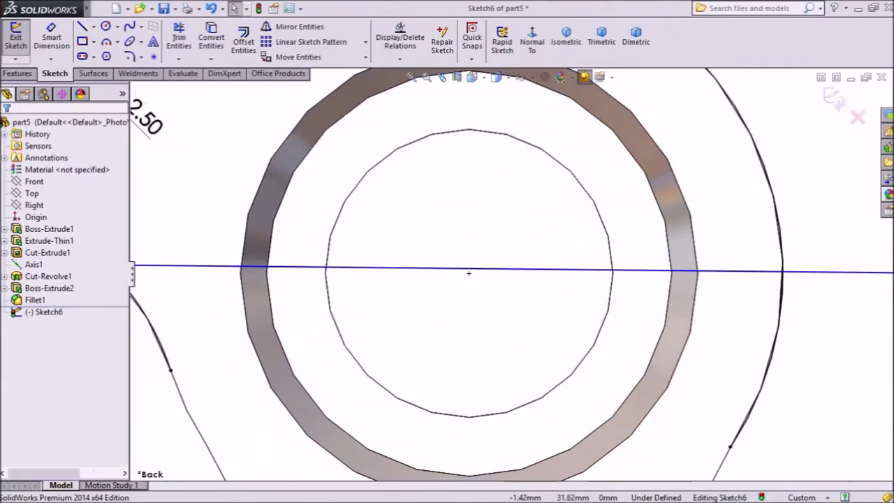
click(486, 269)
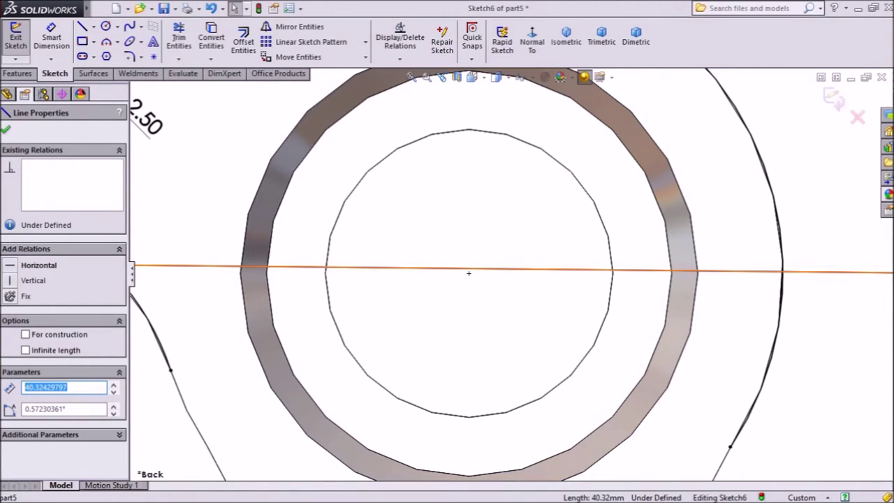
ctrl+click(469, 274)
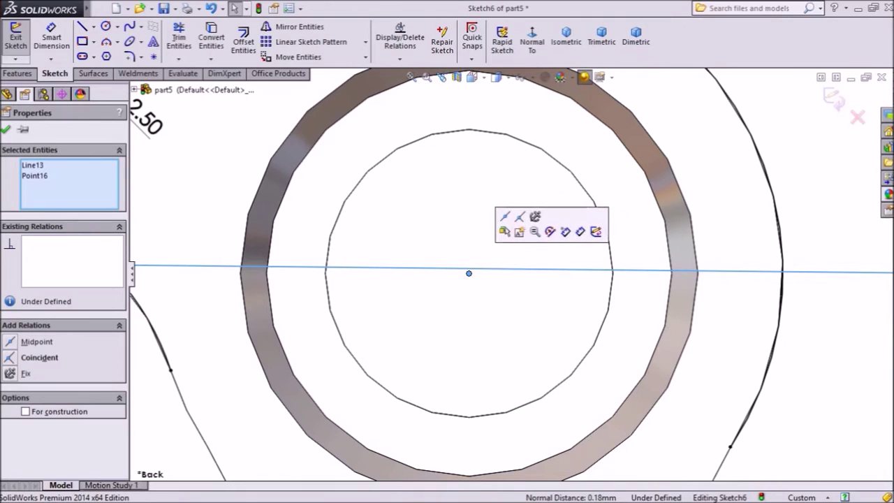
click(504, 217)
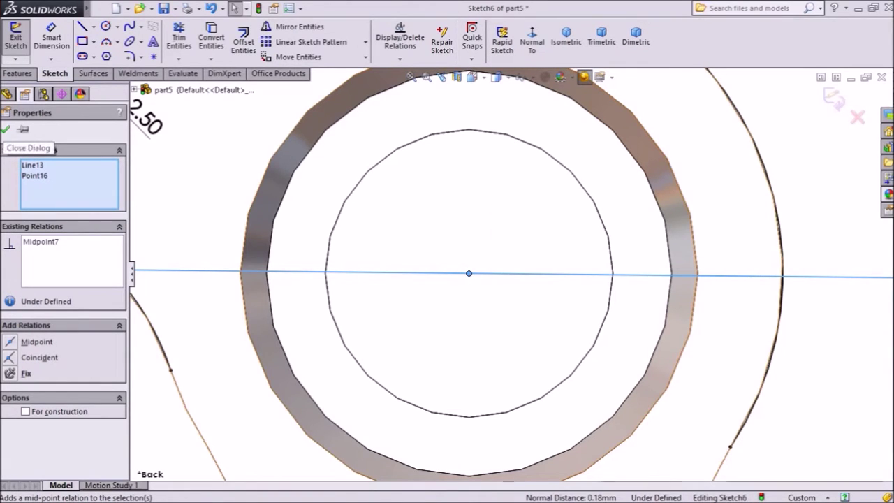
click(6, 129)
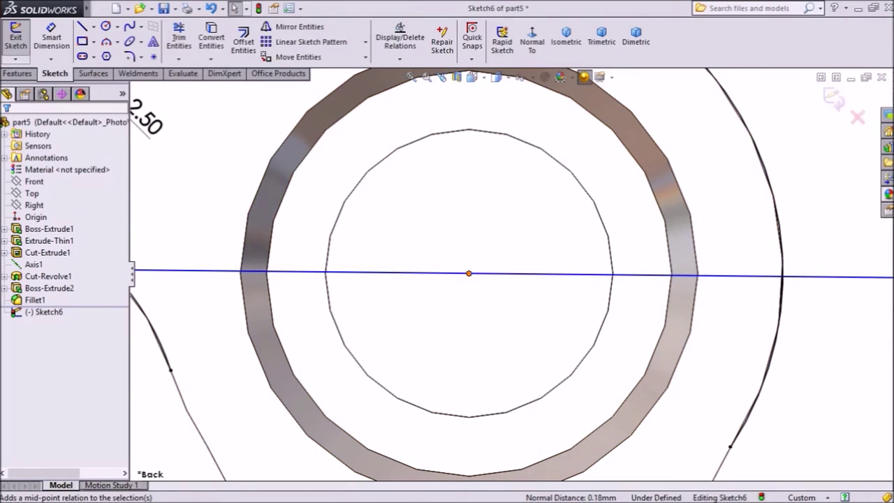
click(469, 273)
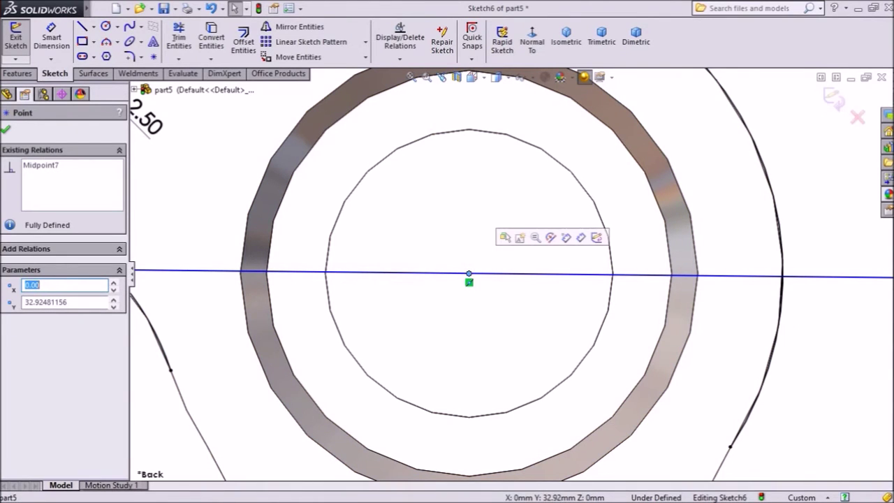
ctrl+click(483, 274)
click(519, 221)
click(5, 130)
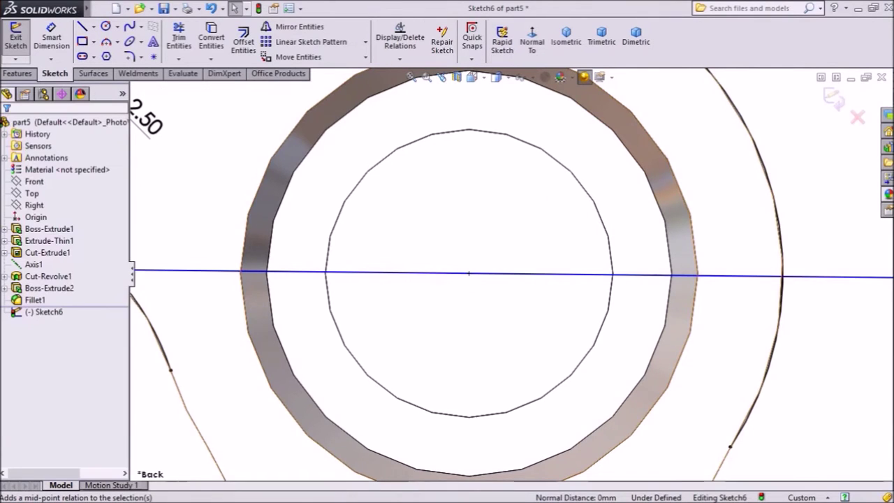
Trim the outline pieces beyond the offset line and the overhanging ends of the offset and cross lines.
scroll(512, 274, up, 6)
scroll(483, 105, down, 1)
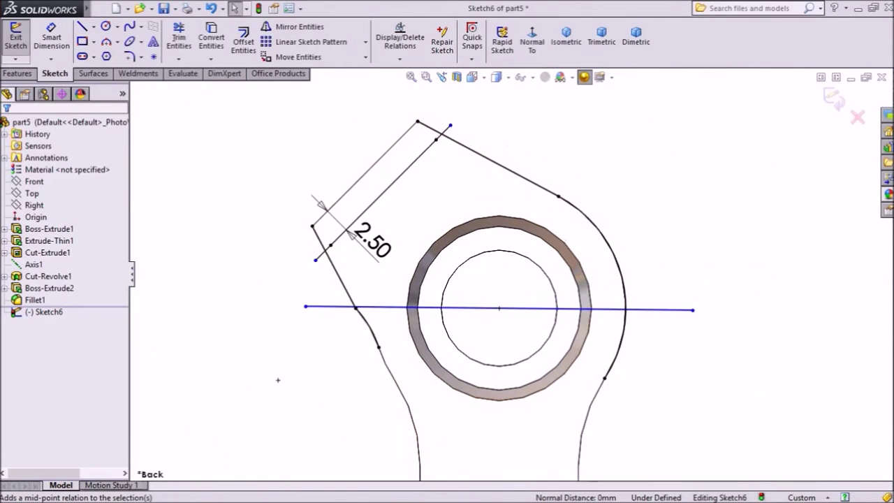
click(179, 38)
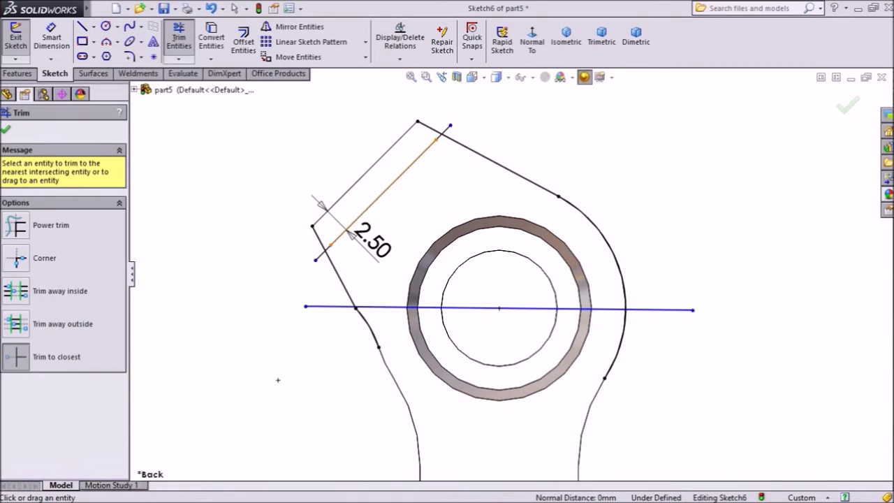
scroll(370, 159, down, 1)
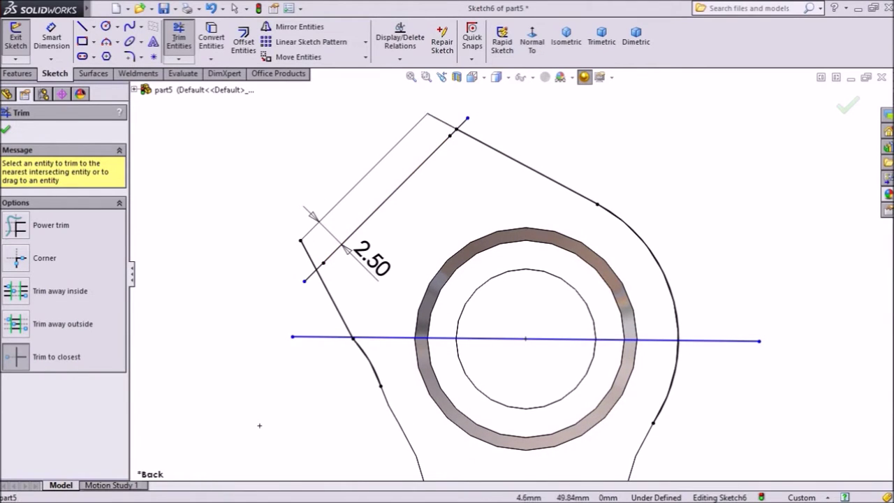
click(307, 254)
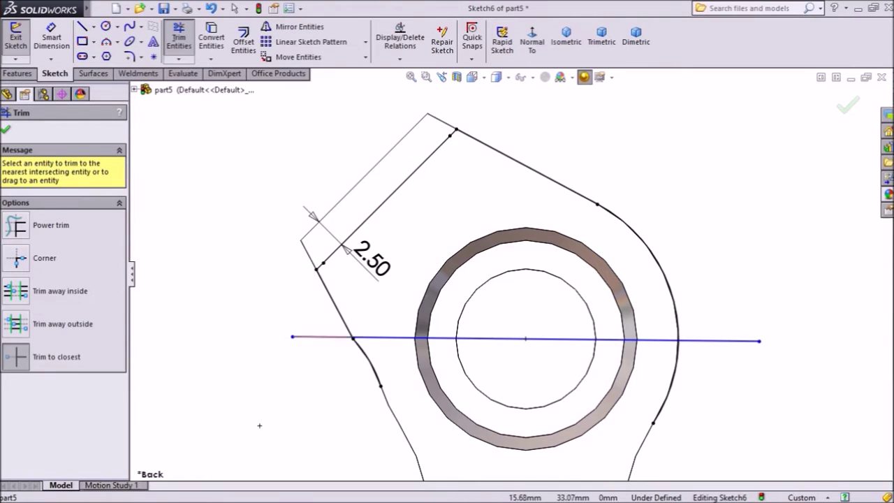
click(323, 338)
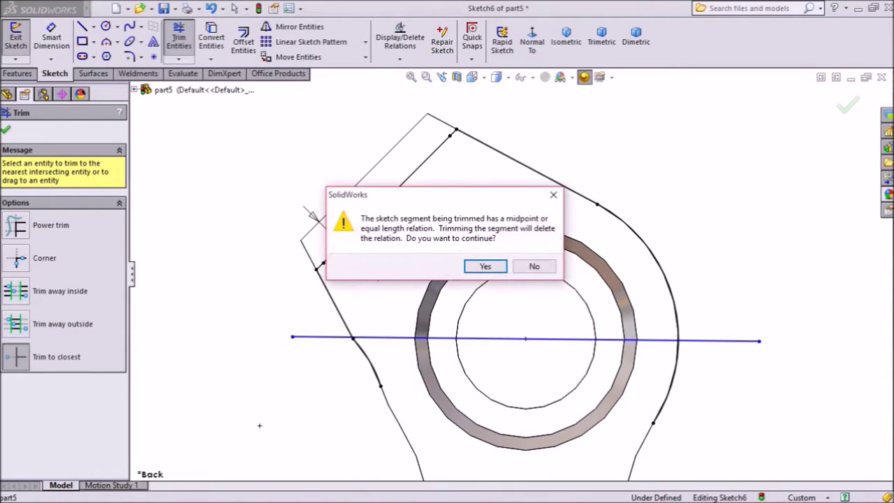
key(Return)
Trim the converted arcs below the cross line on both sides of the head to close the profile.
click(362, 351)
click(670, 392)
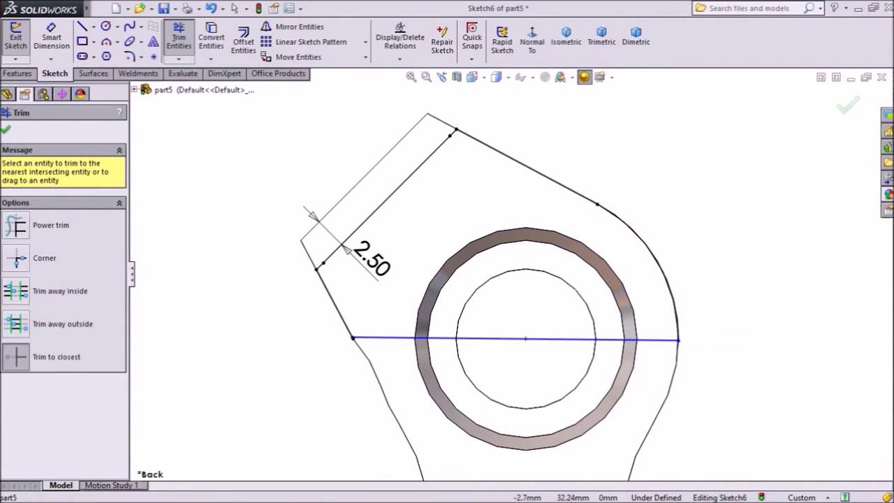
scroll(336, 350, down, 10)
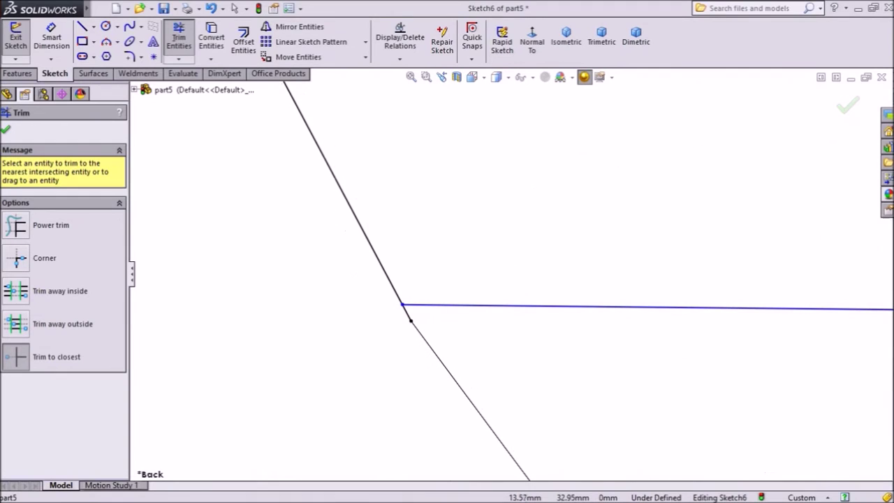
scroll(510, 274, up, 10)
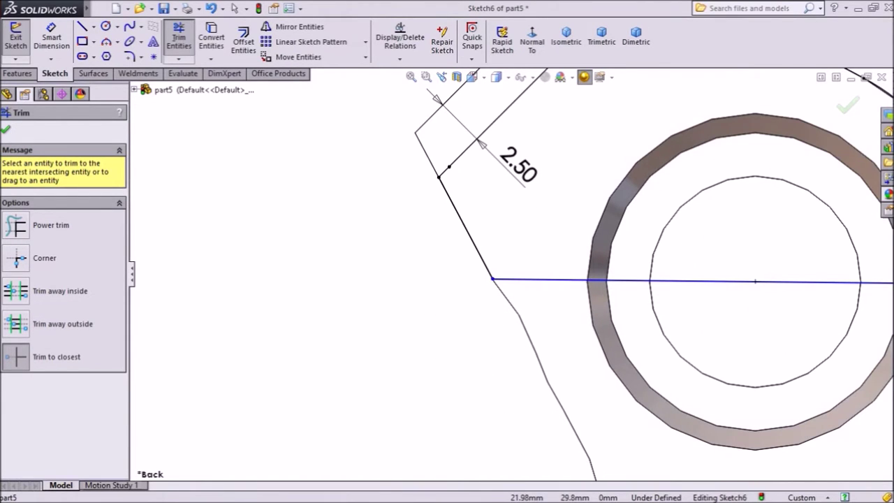
scroll(510, 275, up, 4)
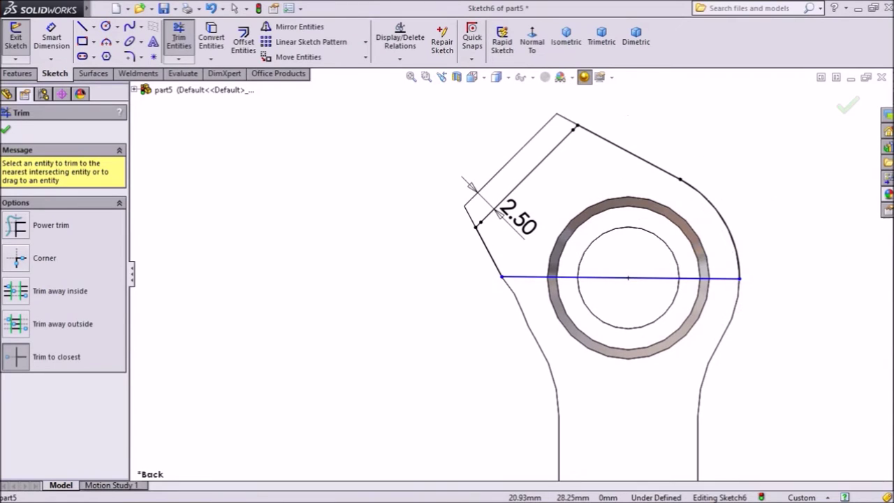
scroll(746, 92, down, 2)
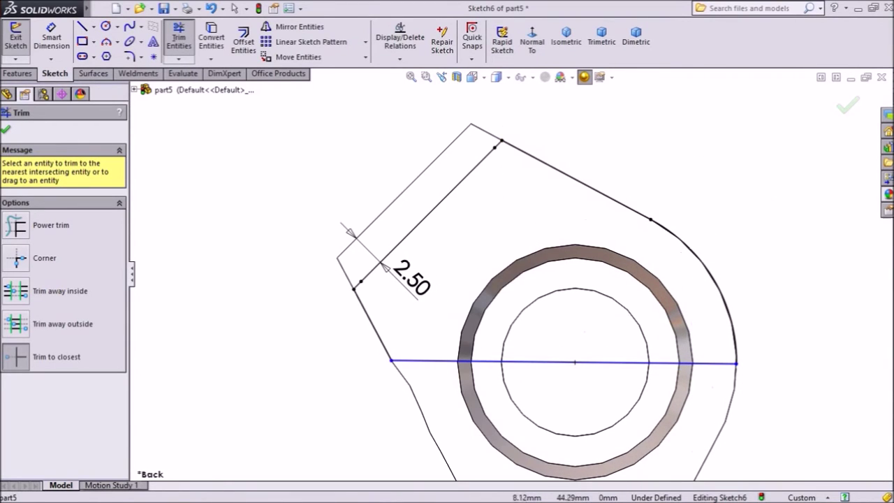
click(5, 130)
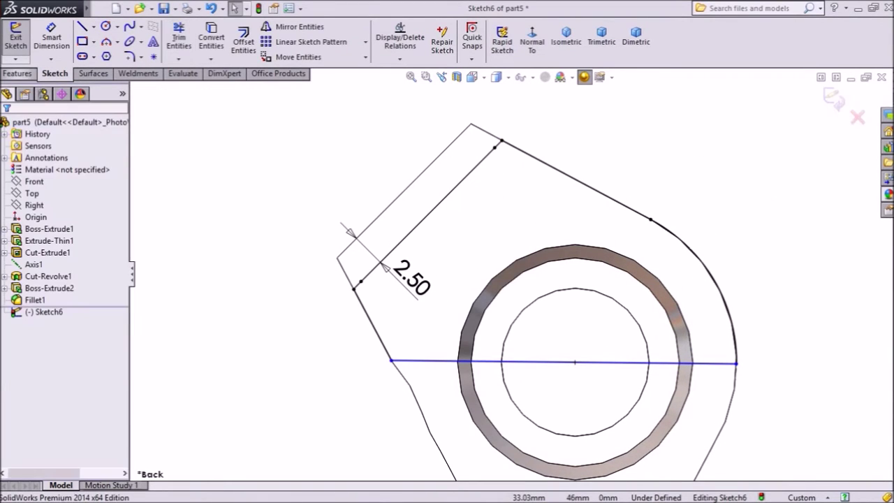
Cut-extrude the closed profile through the lever head with a Mid Plane end condition and a depth of 5 mm.
click(16, 73)
click(196, 42)
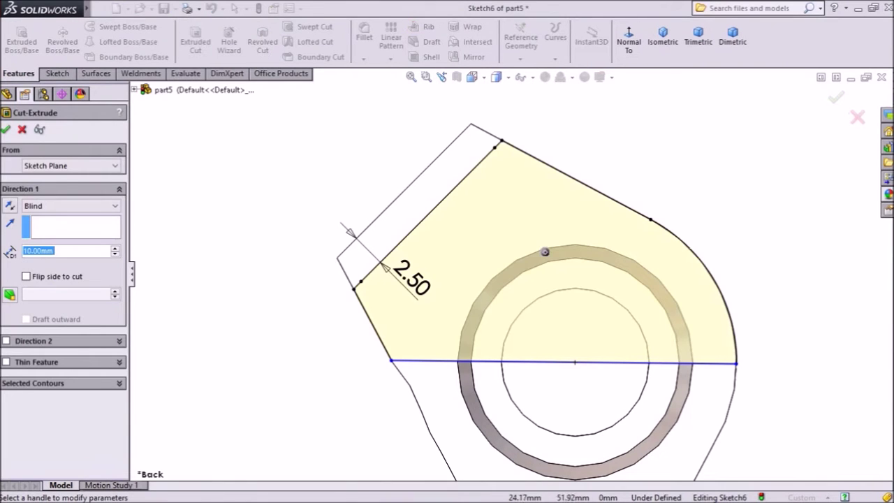
click(72, 206)
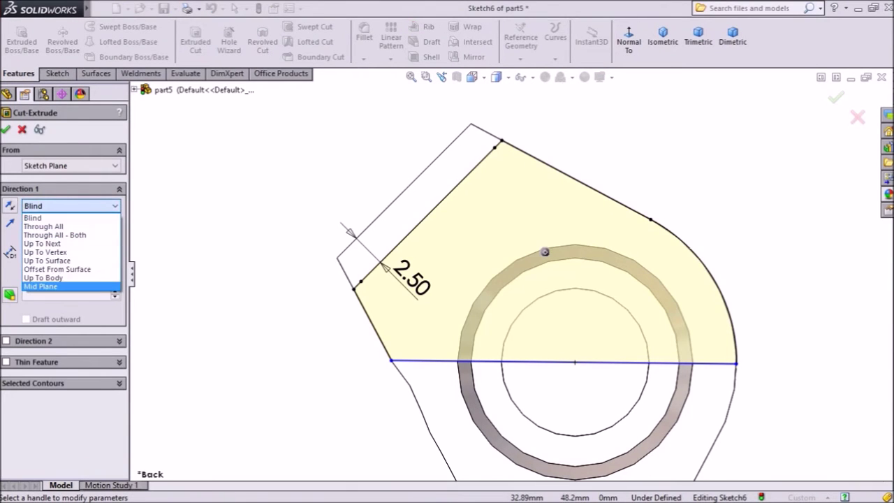
click(49, 286)
middle_drag(447, 280, 534, 287)
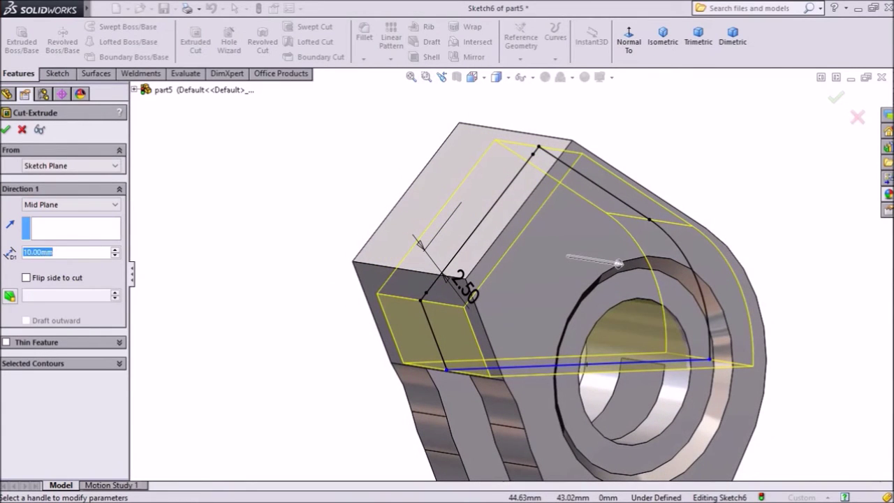
text(5)
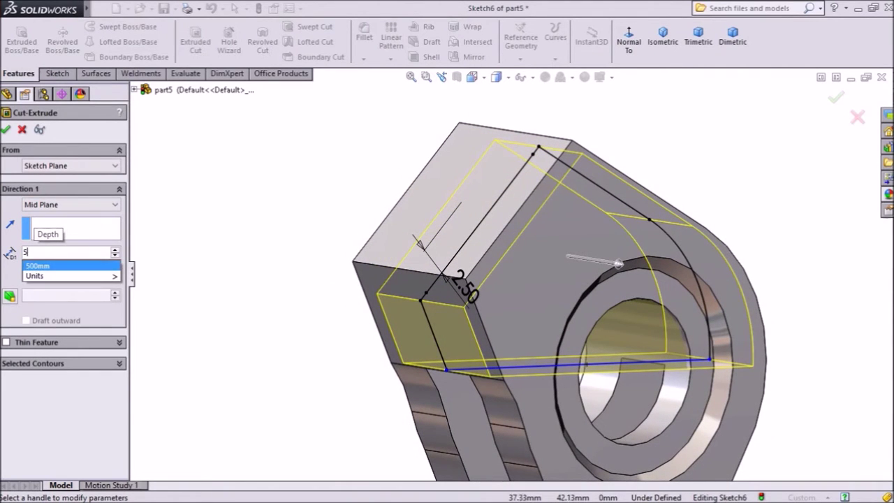
key(Return)
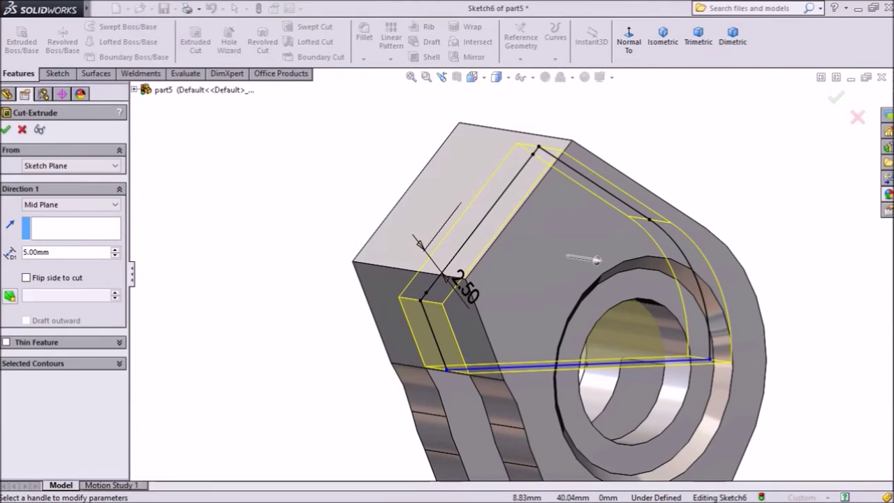
middle_drag(244, 279, 133, 282)
middle_drag(454, 266, 687, 281)
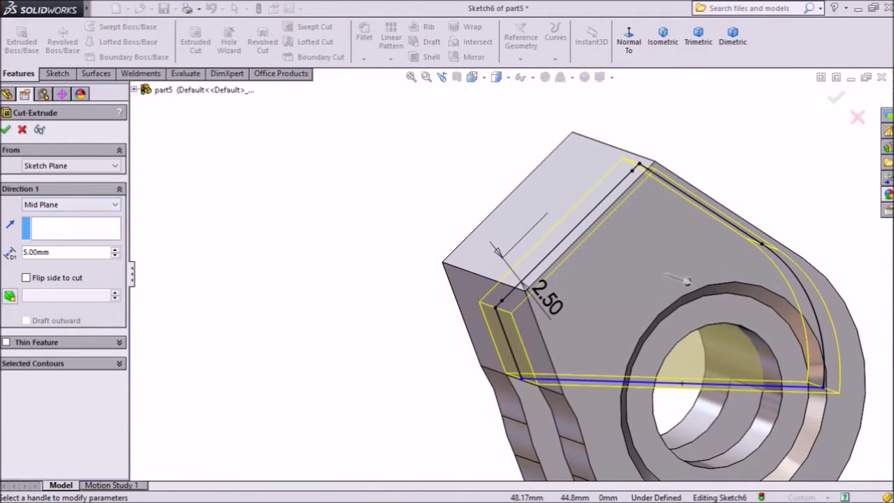
click(5, 130)
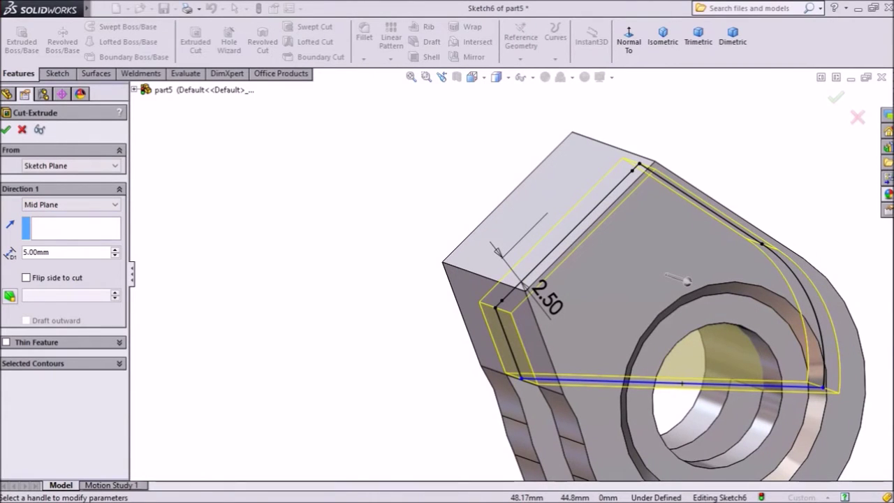
Examine the slot cut into the lever head from several sides.
scroll(511, 274, up, 3)
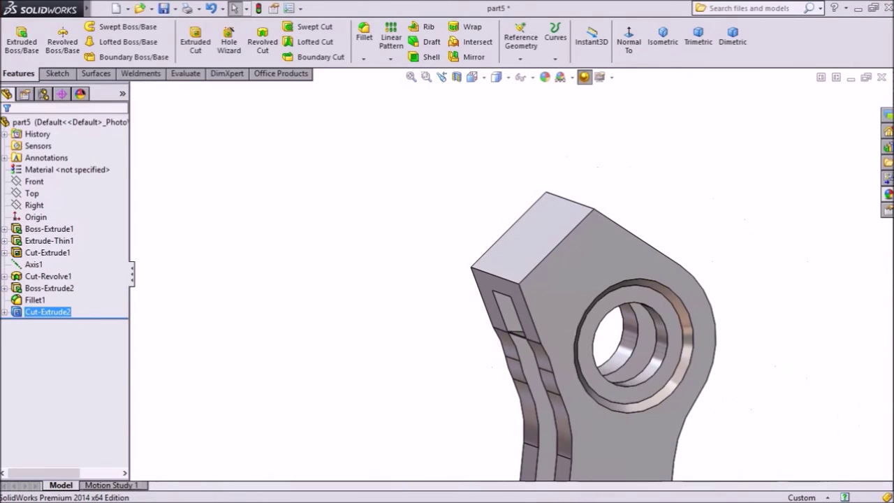
middle_drag(511, 274, 419, 308)
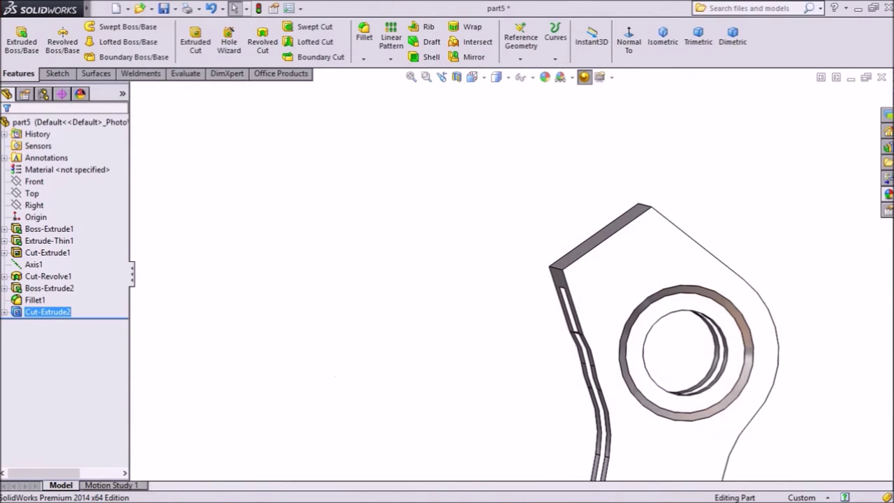
scroll(658, 300, down, 3)
middle_drag(671, 299, 650, 292)
scroll(745, 395, up, 4)
scroll(745, 394, down, 2)
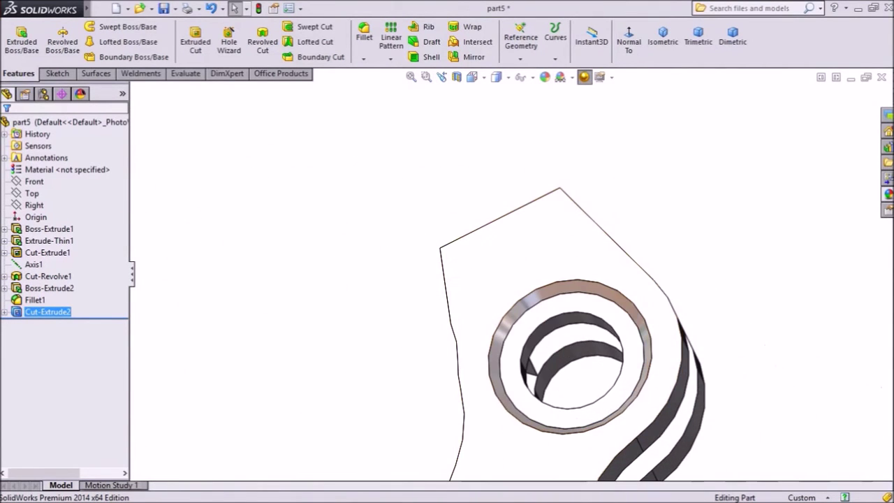
scroll(745, 395, up, 3)
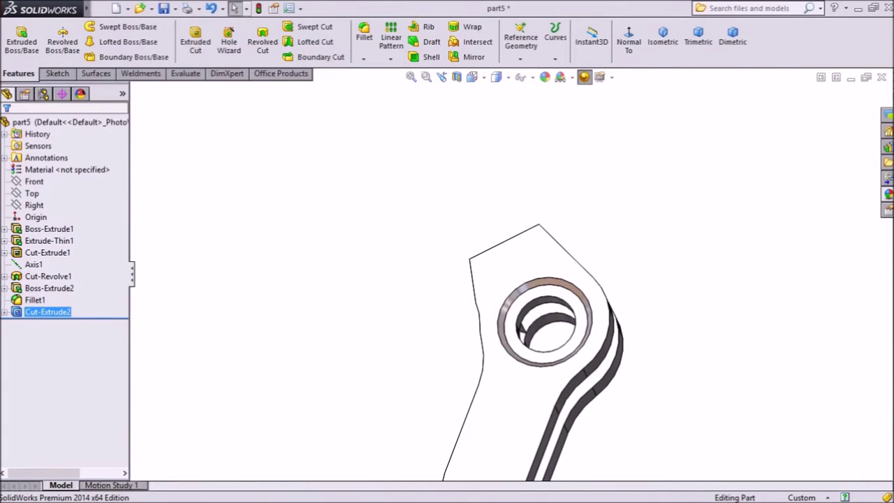
Start a new sketch on the Front plane and orient the view normal to it.
click(35, 182)
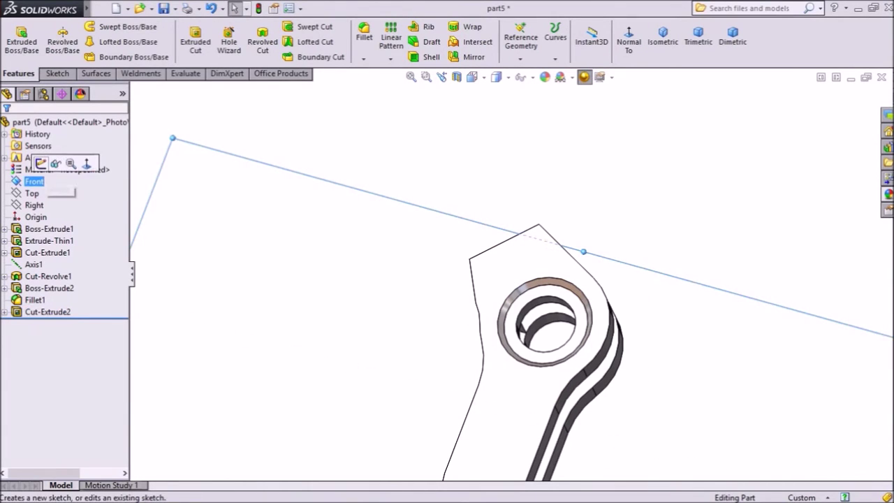
click(41, 166)
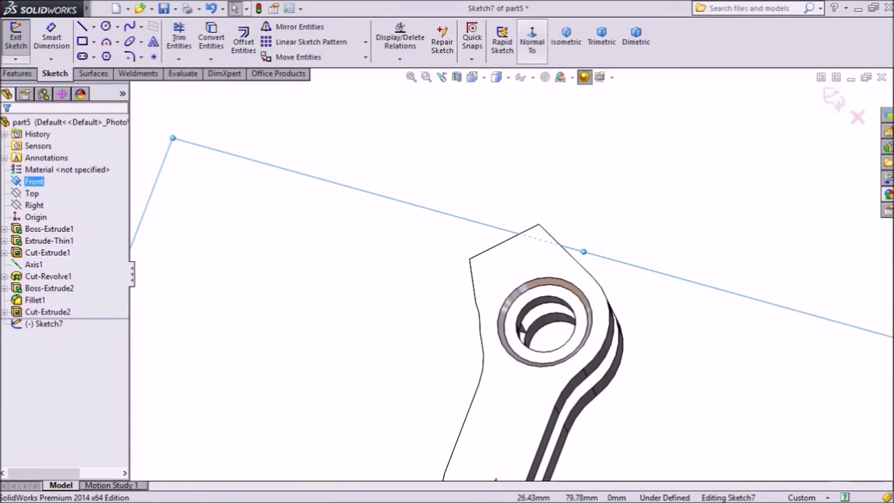
click(532, 42)
click(532, 42)
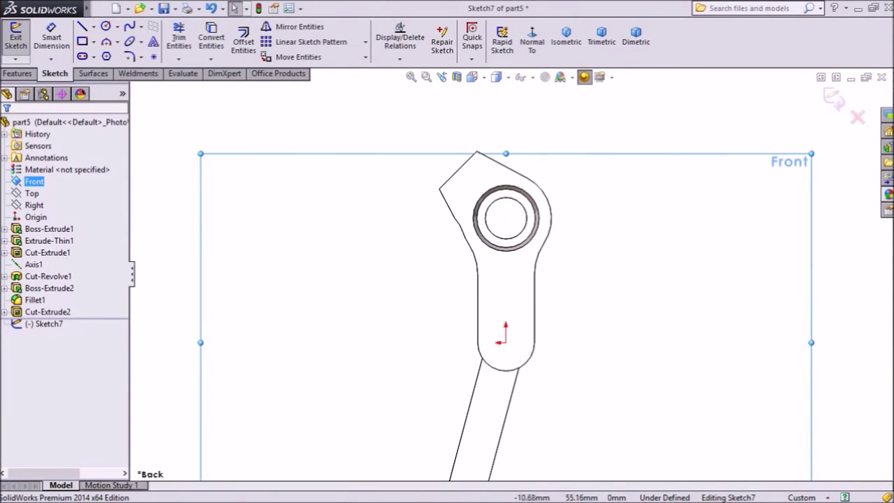
Sketch an open chain of five lines outward from the head's upper corner, about 8.7, 13.9, 8.9, 8 and 6.3 mm long.
scroll(490, 119, down, 4)
scroll(436, 218, down, 2)
scroll(391, 182, up, 4)
scroll(342, 143, down, 3)
scroll(582, 318, down, 2)
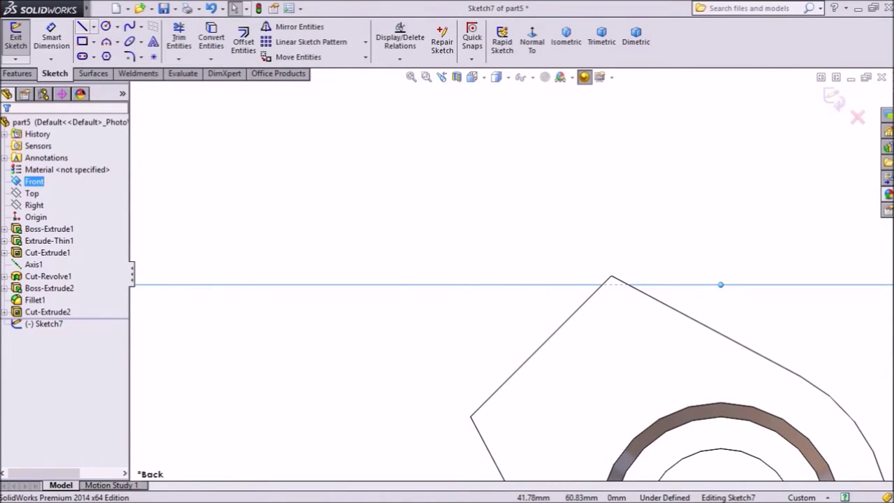
click(82, 27)
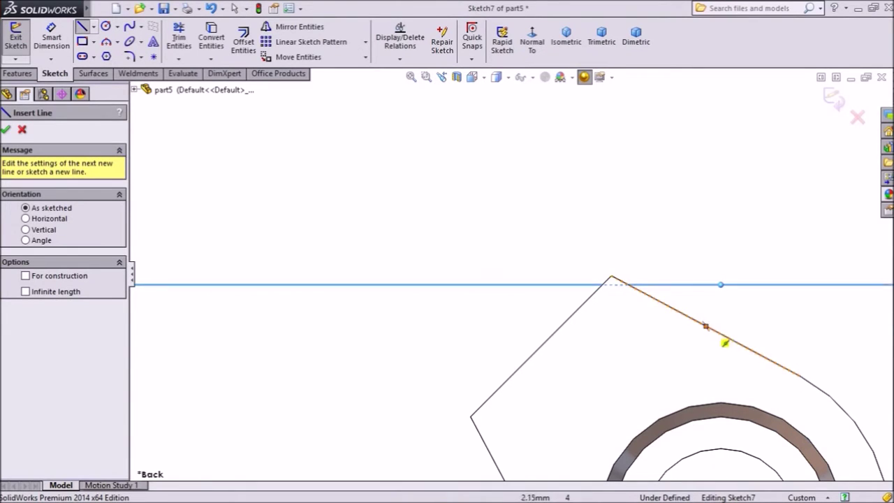
click(612, 278)
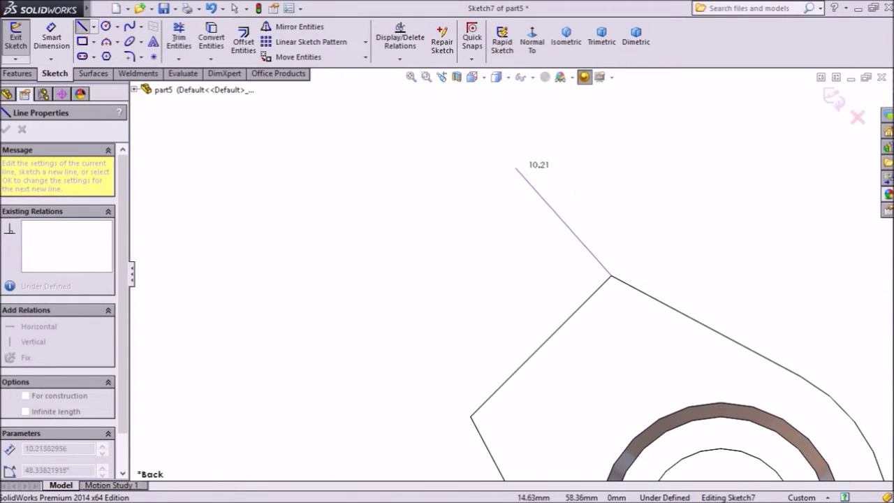
click(529, 183)
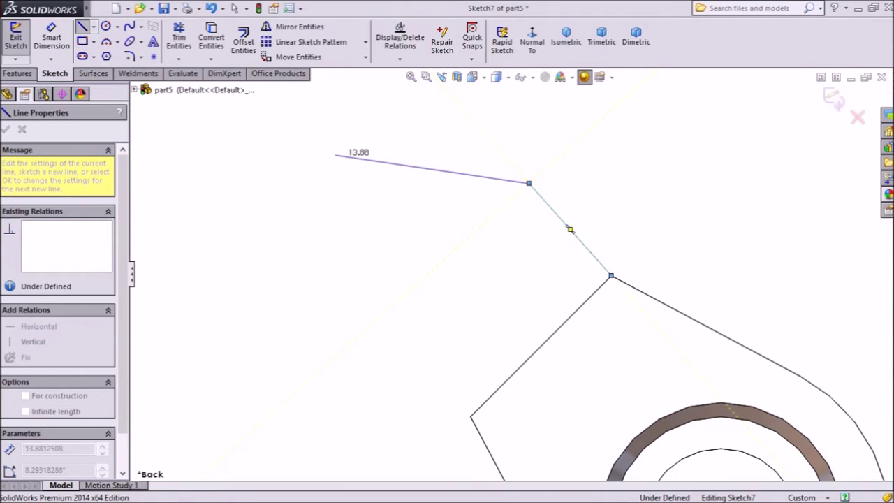
click(335, 155)
scroll(335, 155, up, 2)
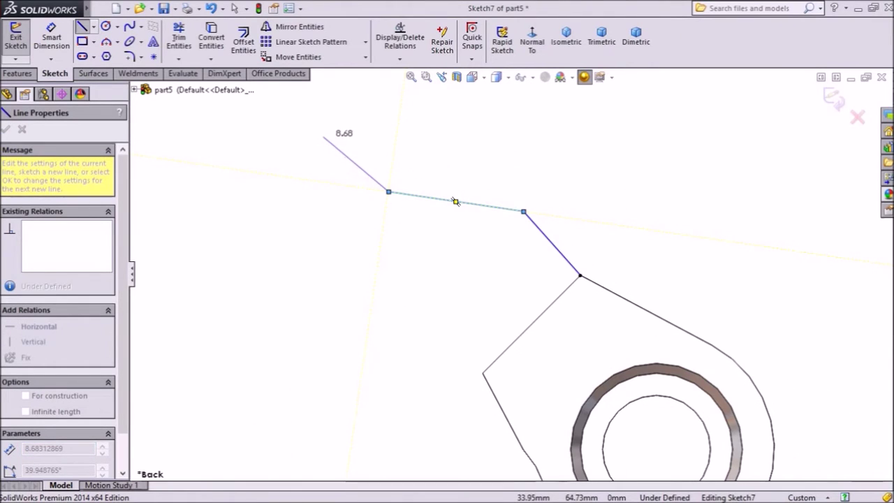
click(323, 135)
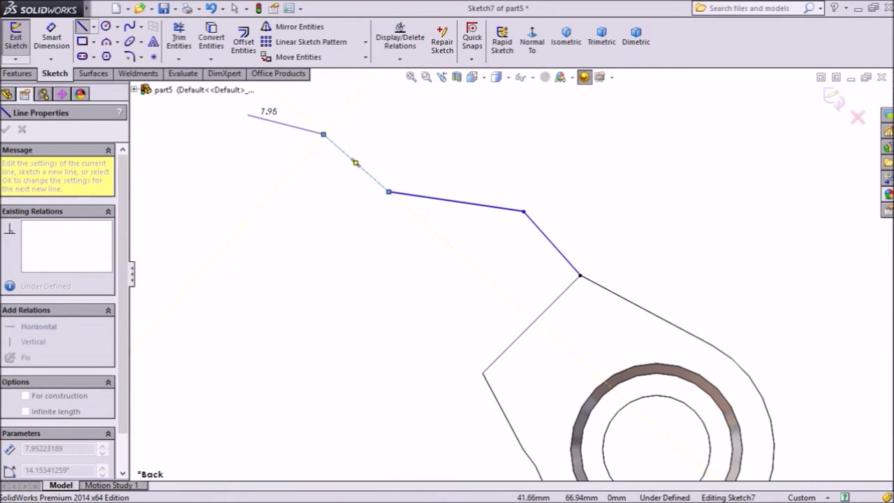
click(248, 114)
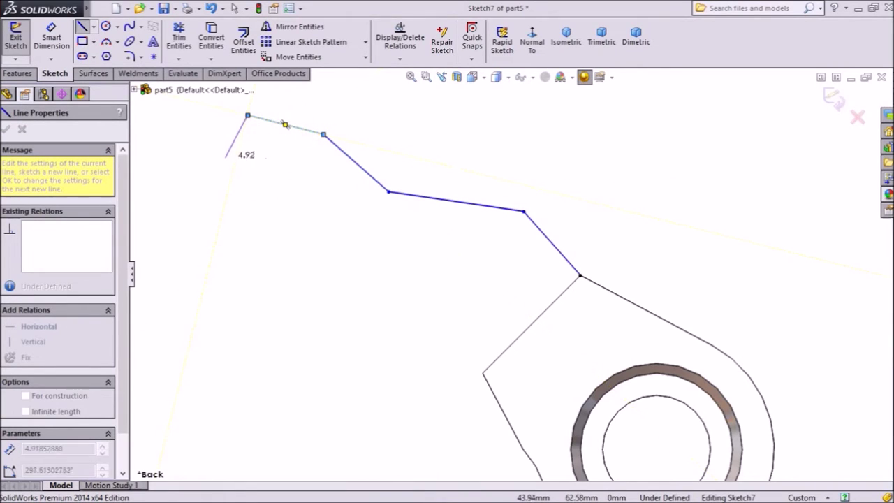
click(215, 169)
right_click(230, 183)
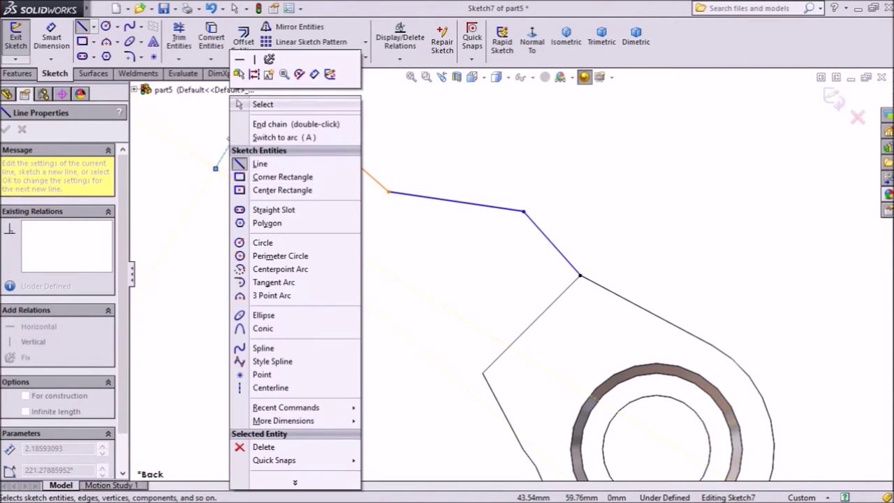
click(263, 105)
Dimension the first line, attached to the head's corner, to a length of 7.5 mm.
scroll(596, 248, up, 1)
scroll(595, 248, down, 2)
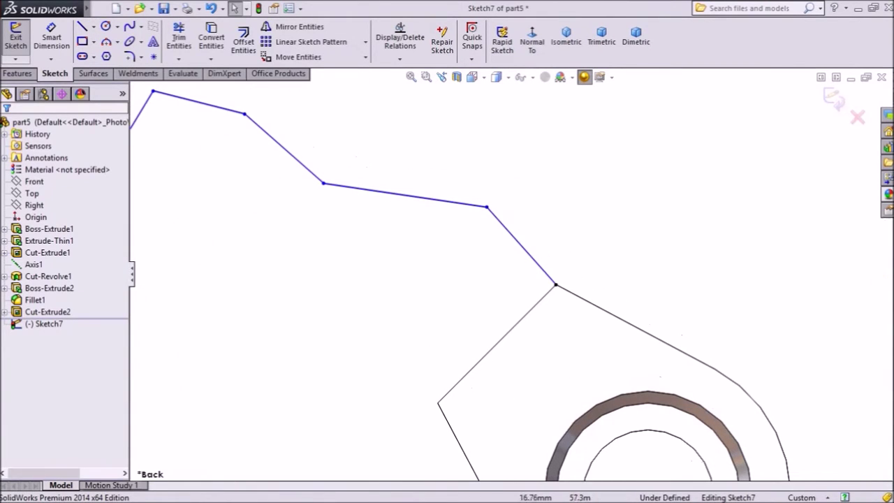
click(51, 38)
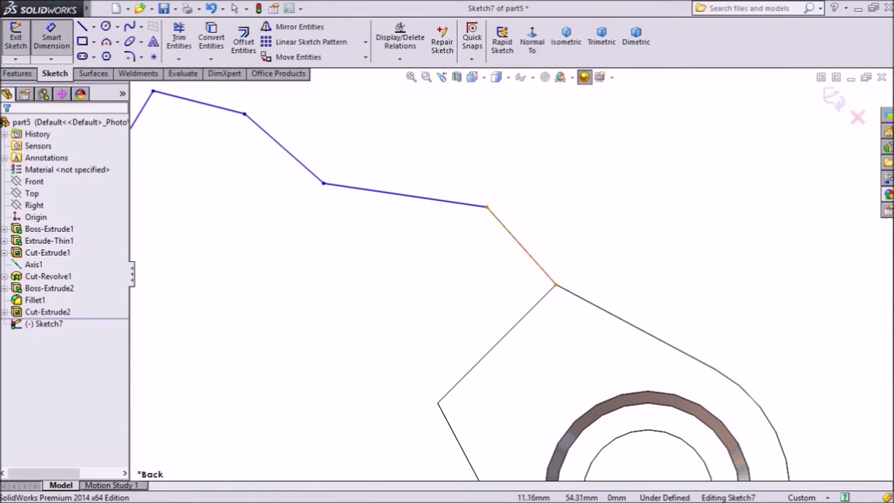
click(522, 246)
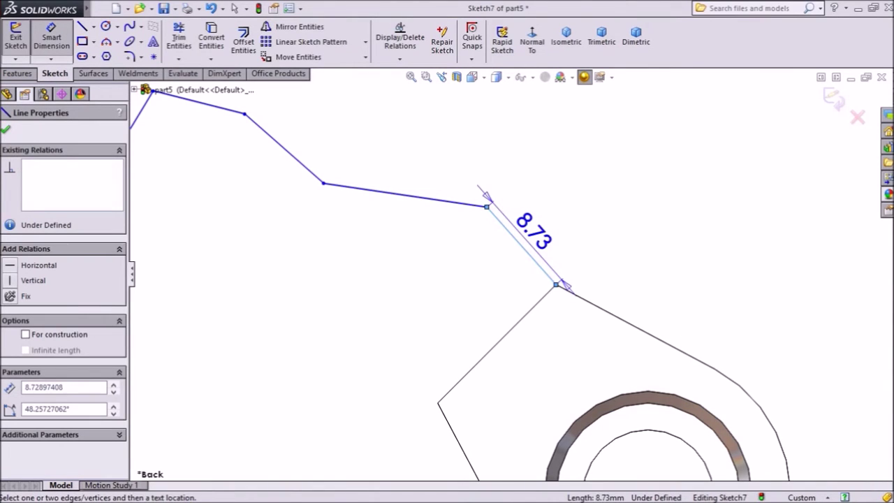
click(535, 231)
text(7.5)
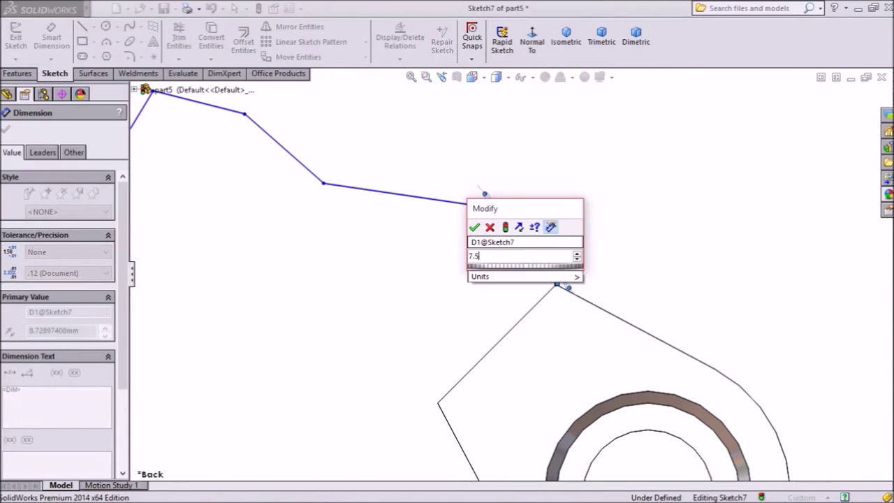
key(Return)
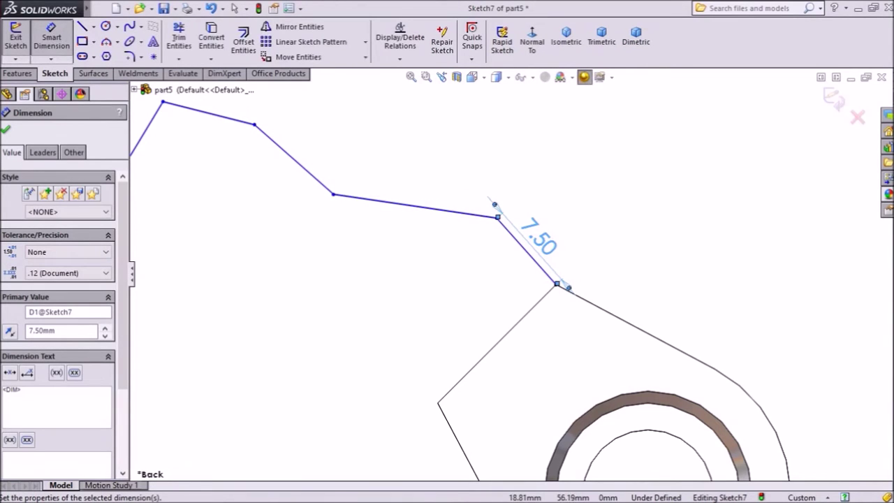
Dimension the angle between the chain's second line and the head's upper sloping edge to 8°.
click(410, 205)
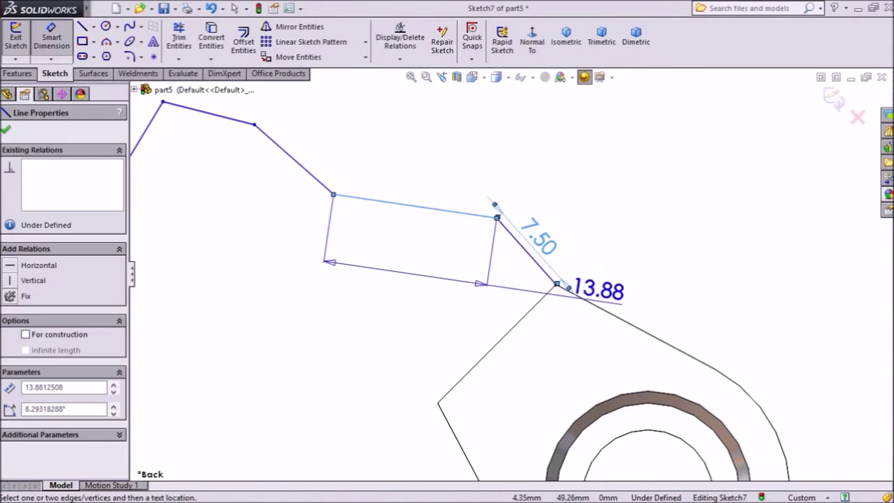
click(583, 299)
click(647, 277)
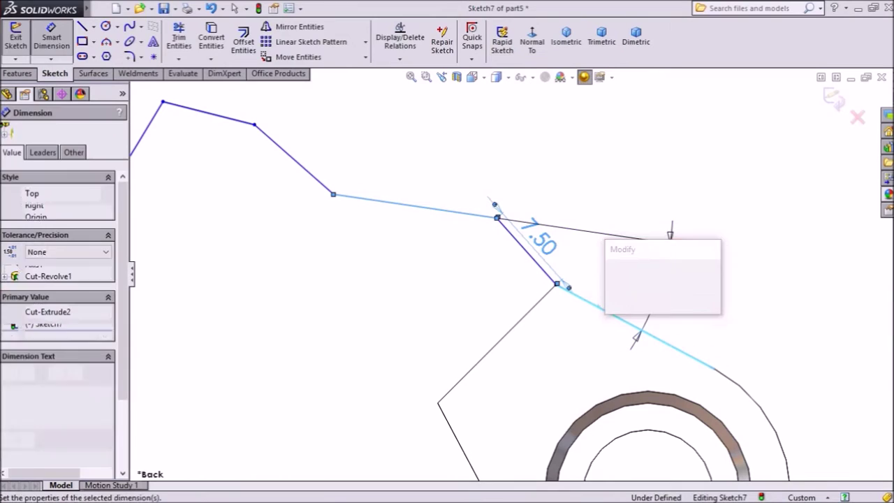
text(8)
key(Return)
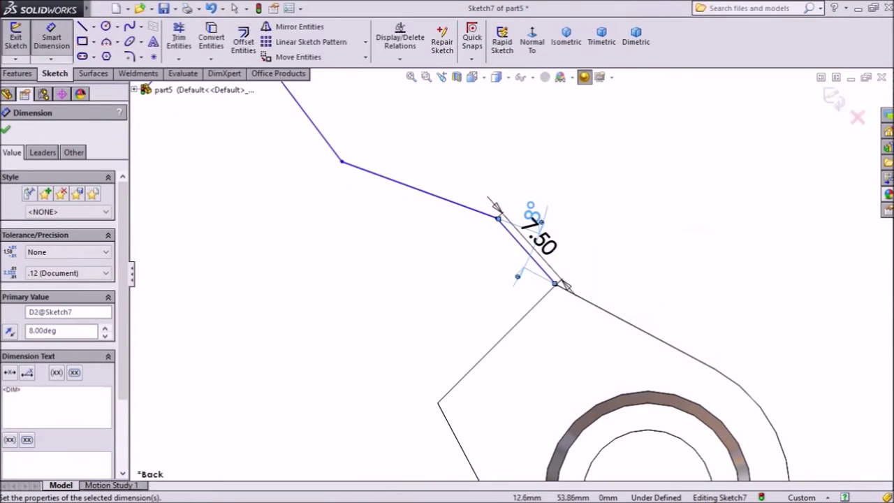
Dimension the length of the chain's second line to 10 mm.
click(422, 191)
click(426, 174)
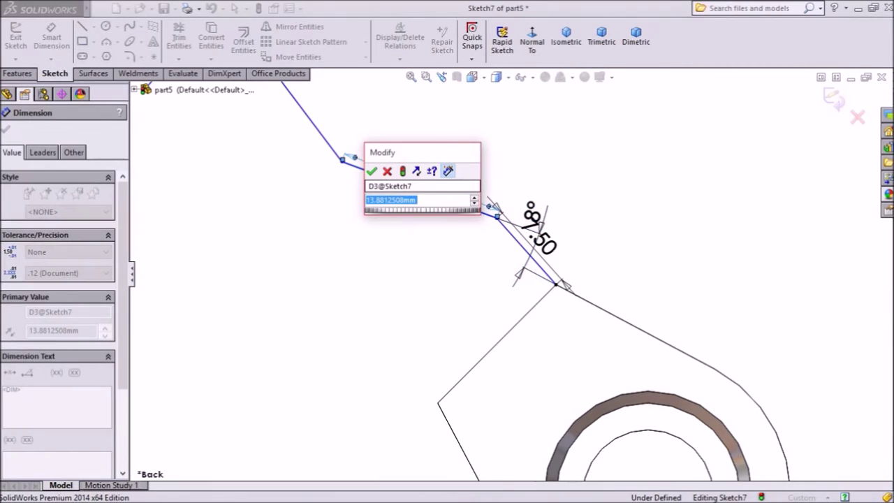
text(10)
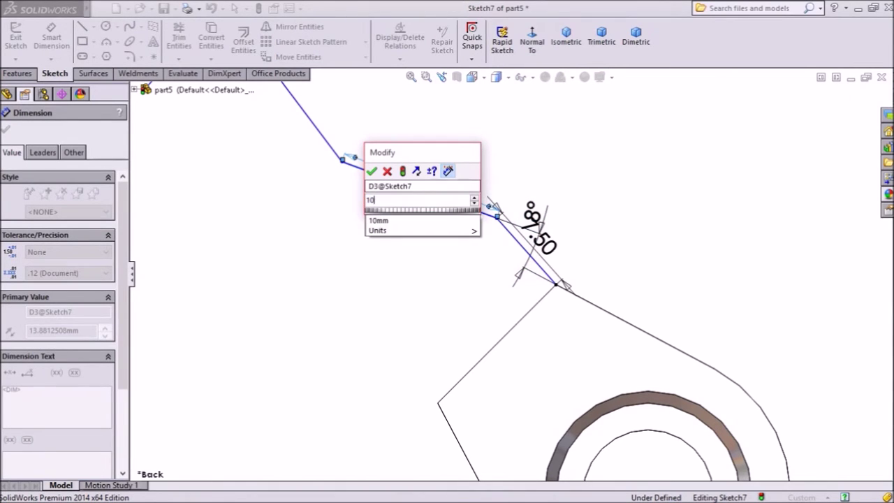
key(Return)
Dimension the length of the chain's third line to 5.35 mm.
scroll(366, 144, up, 1)
scroll(367, 144, down, 2)
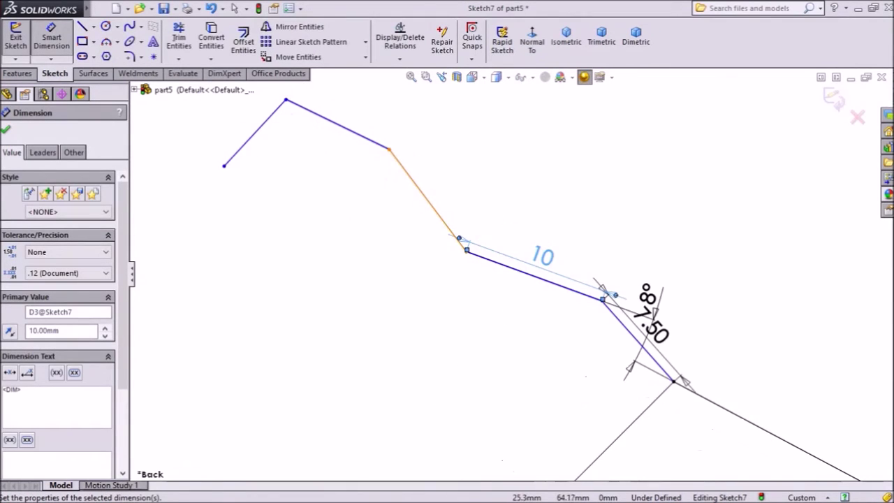
click(425, 195)
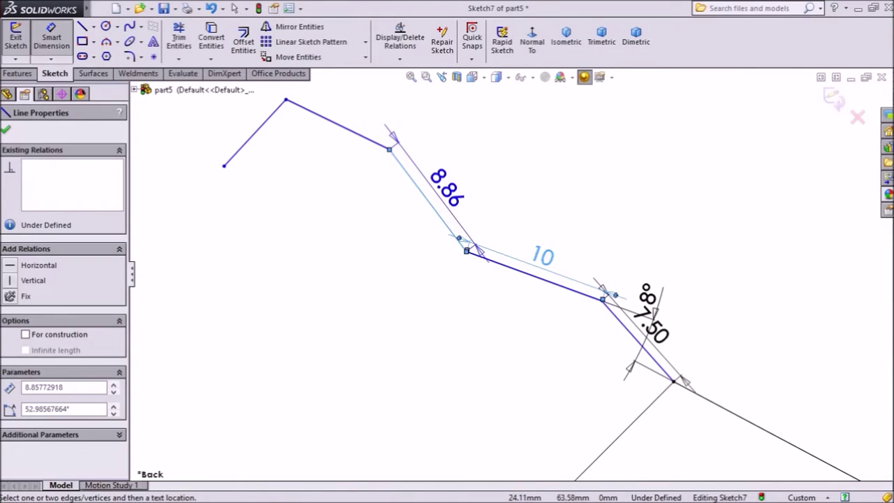
click(448, 187)
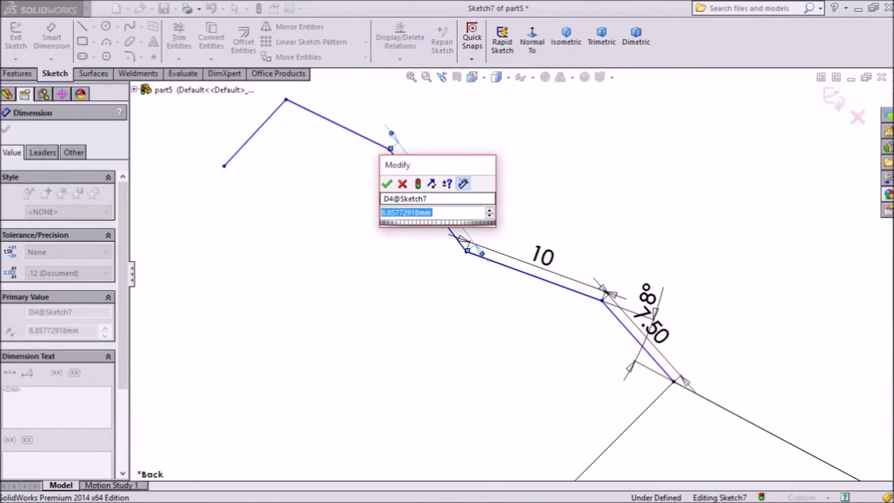
text(5.35)
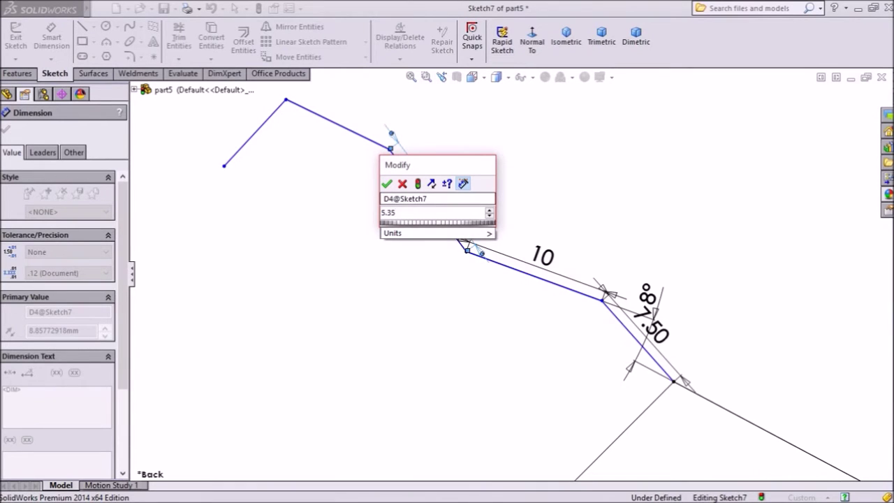
key(Return)
Dimension the angle between the 10 mm line and the 5.35 mm line to 130°.
scroll(482, 229, down, 4)
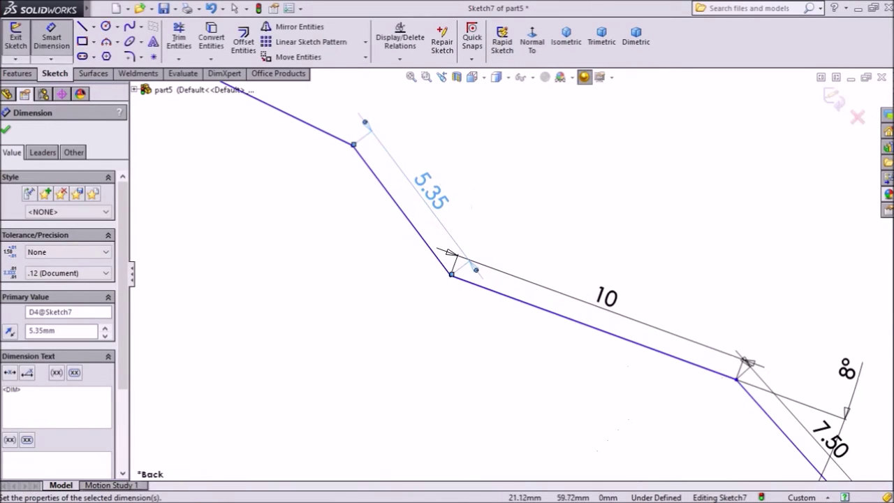
click(498, 292)
click(424, 240)
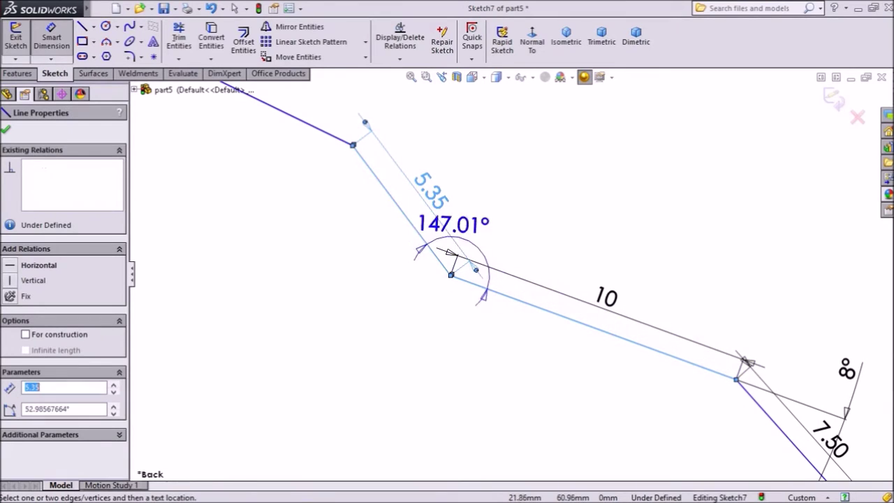
click(514, 201)
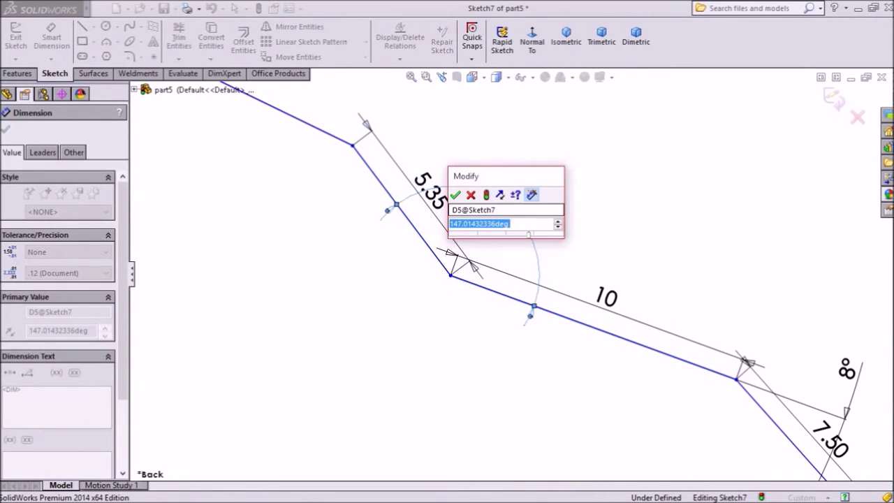
text(130)
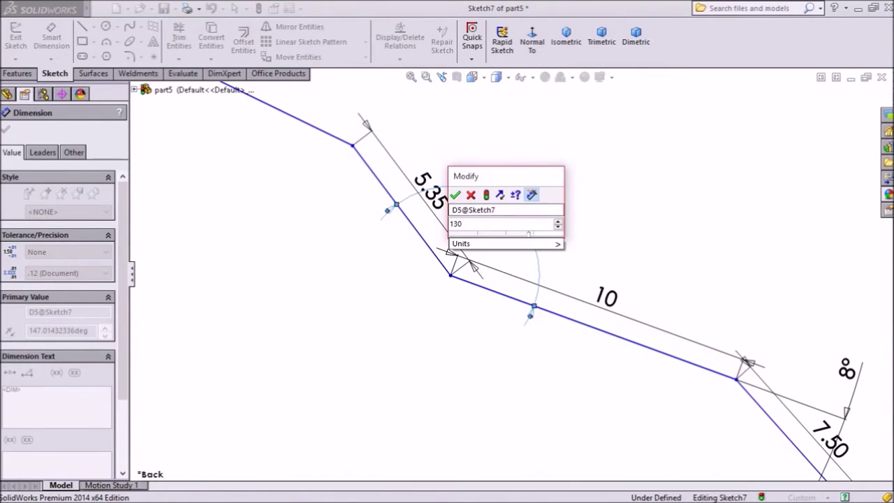
key(Return)
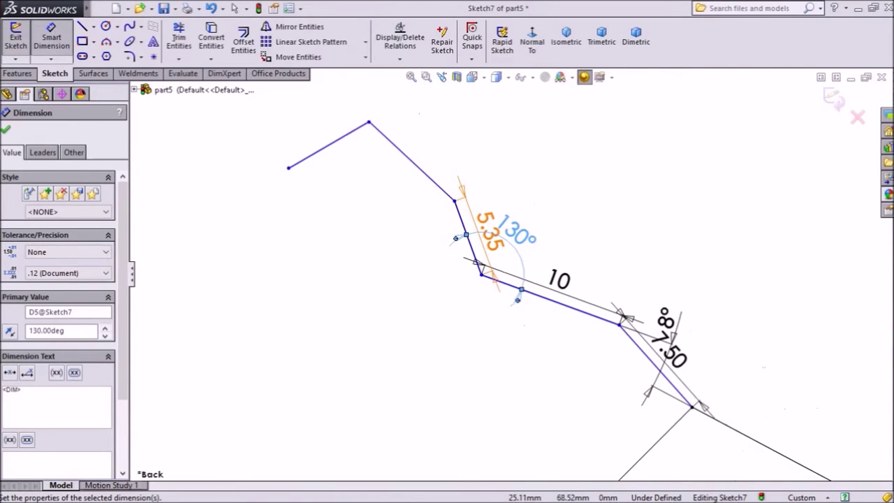
Dimension the length of the chain's fourth line to 6 mm.
scroll(419, 113, down, 2)
click(421, 195)
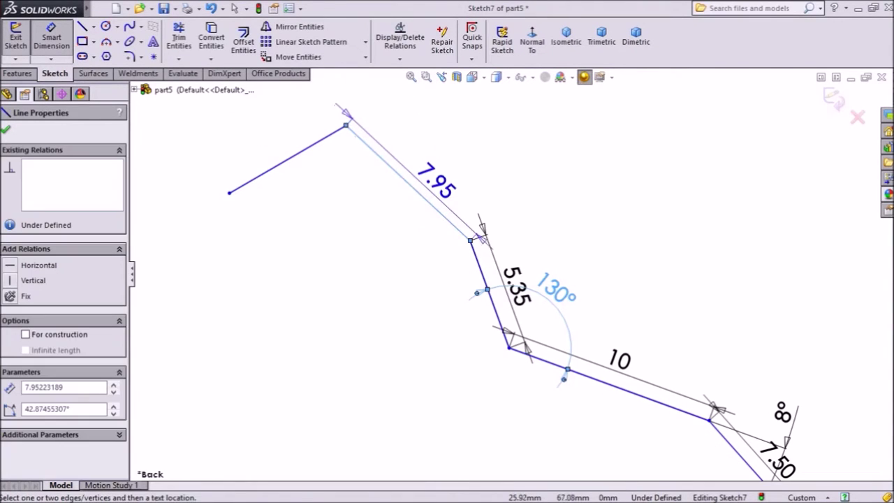
click(430, 188)
text(6)
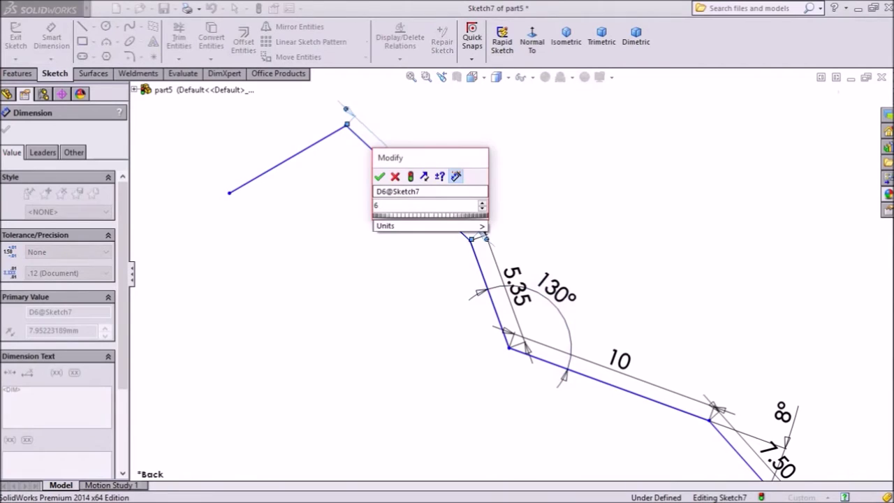
key(Return)
Dimension the short end line of the chain to 3 mm and finish dimensioning.
click(328, 181)
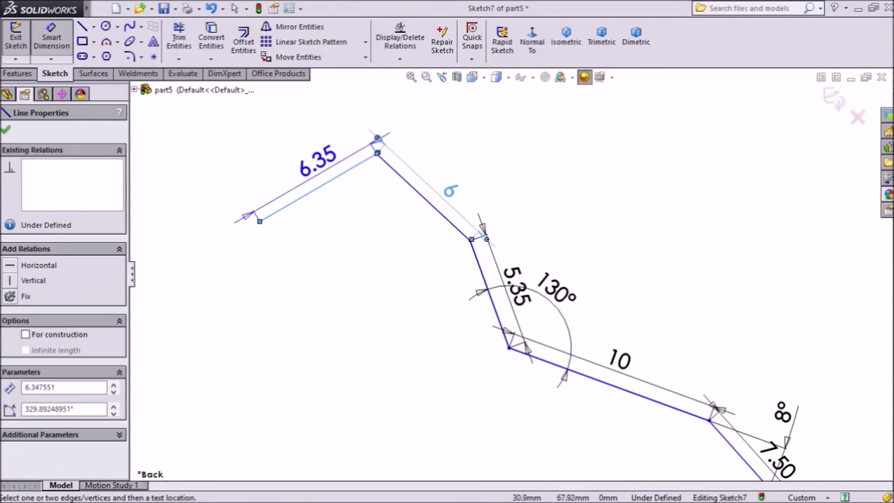
click(318, 161)
text(3)
key(Return)
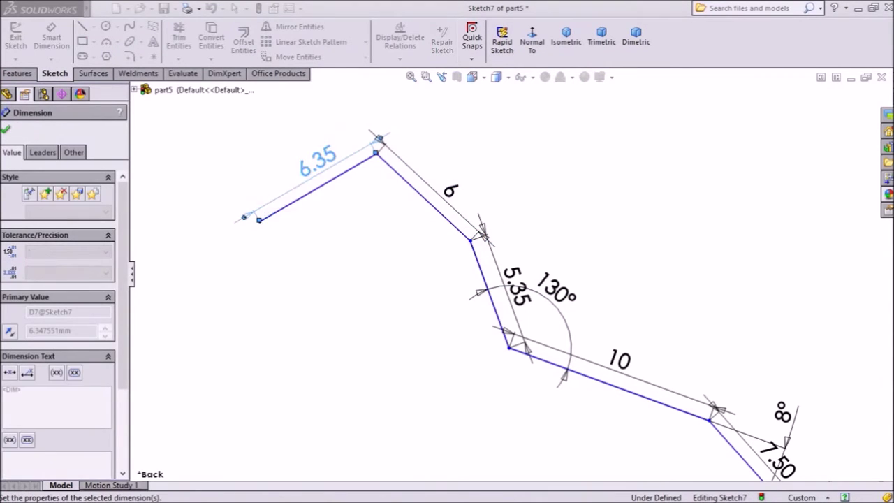
scroll(351, 138, down, 1)
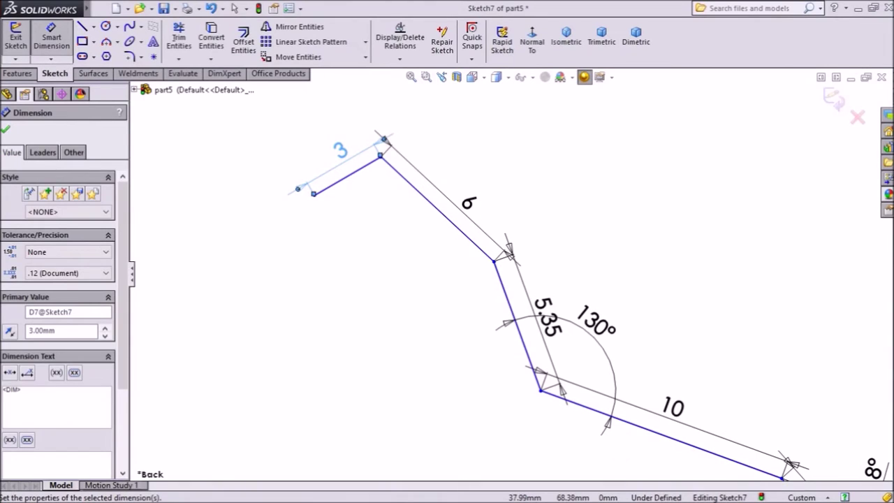
click(6, 129)
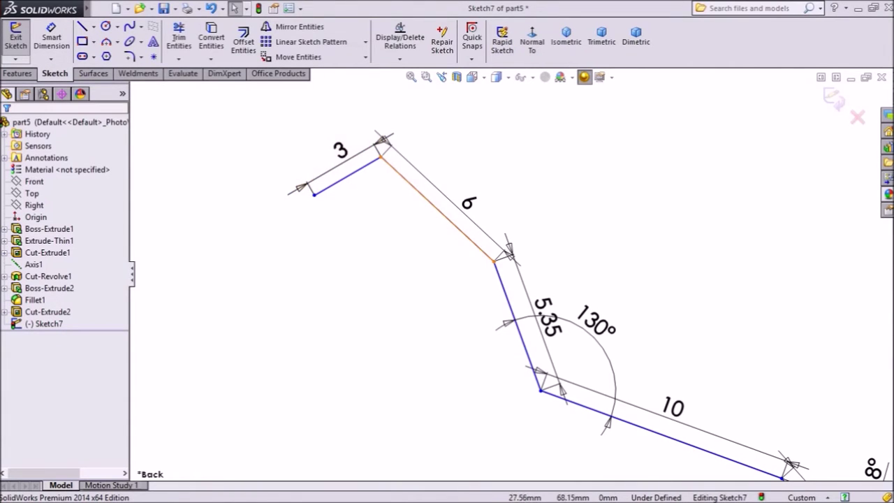
Add a perpendicular relation between the 6 mm line and the 3 mm end line.
click(414, 187)
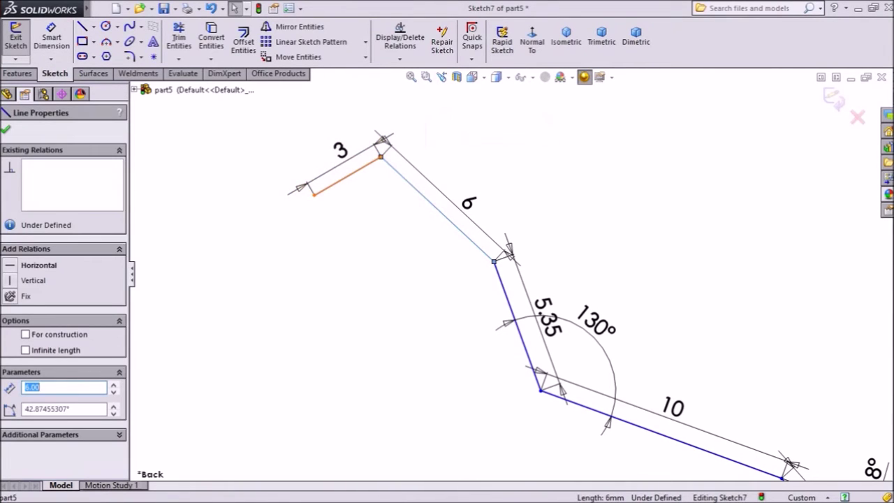
click(348, 176)
click(427, 122)
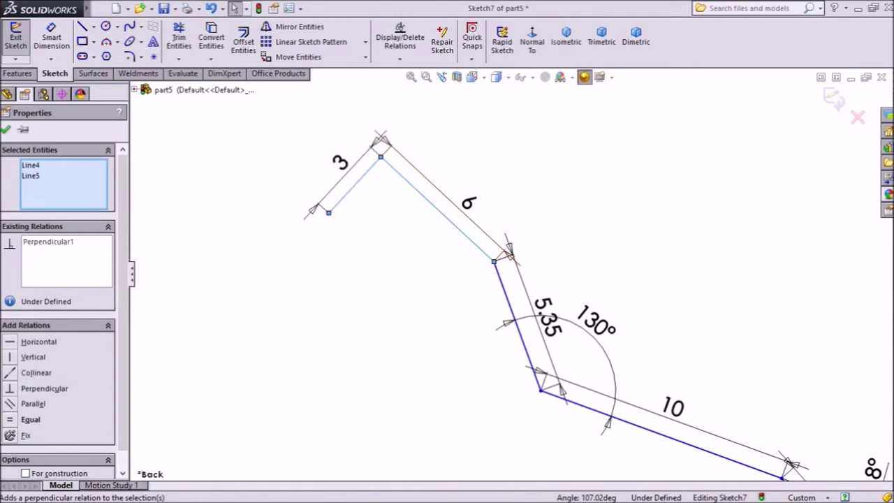
Dimension the angle between the 3 mm end line and the straight vertical edge of the lever arm to 37°.
click(6, 130)
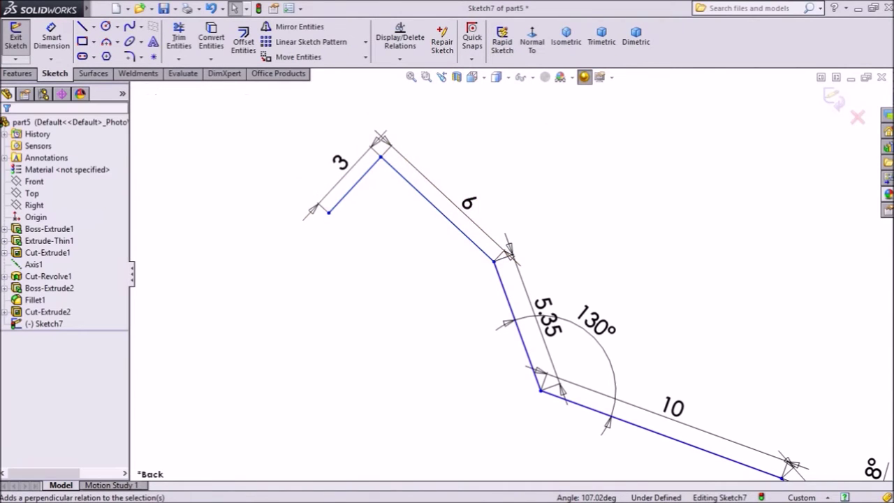
click(52, 38)
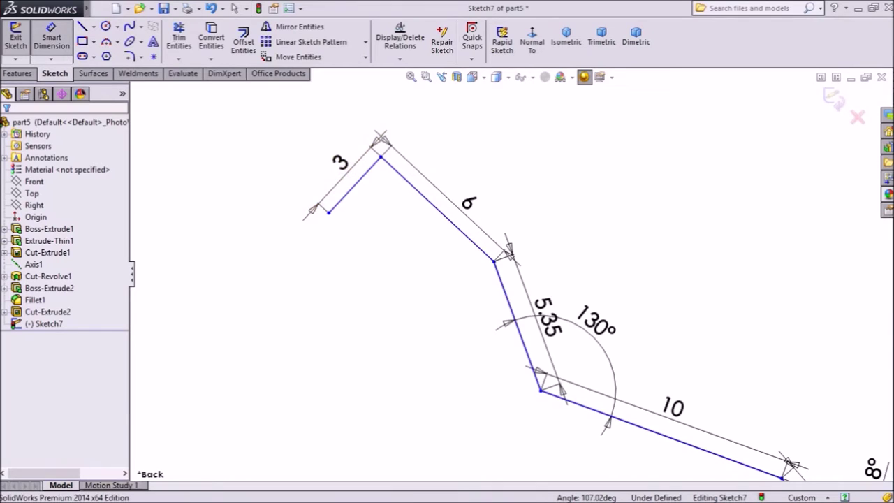
scroll(511, 273, up, 5)
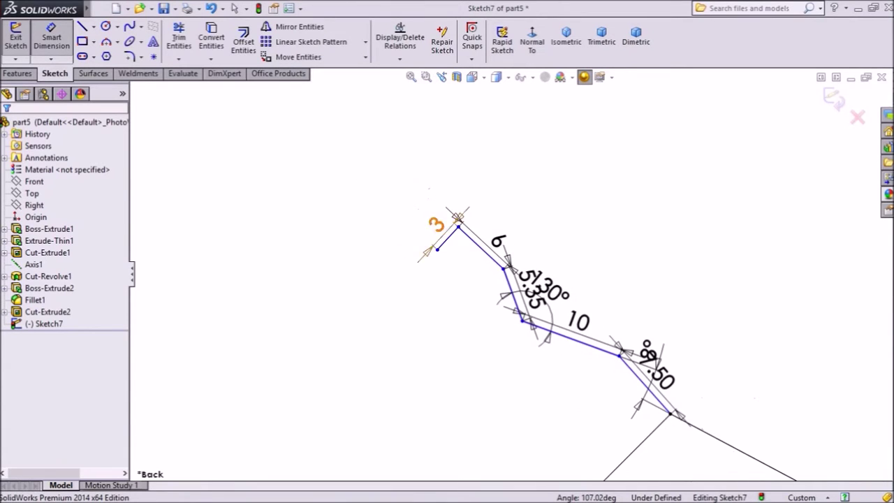
scroll(443, 236, up, 4)
scroll(479, 264, down, 9)
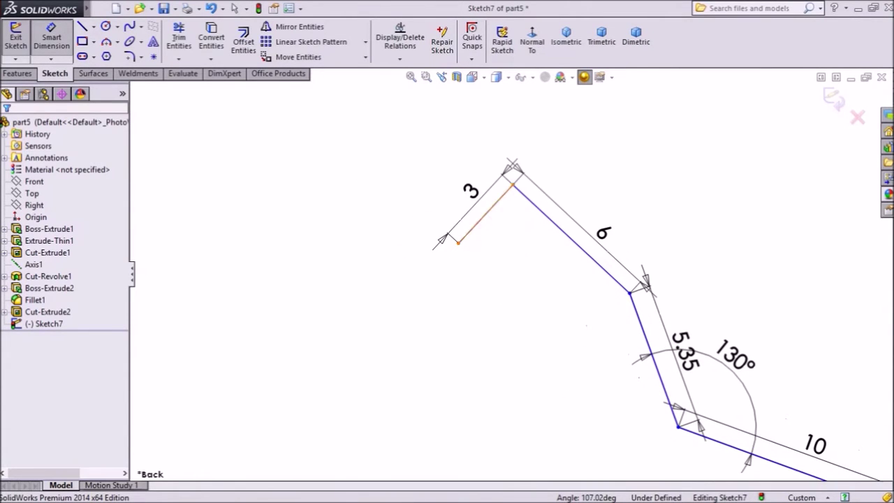
click(484, 215)
scroll(443, 238, up, 10)
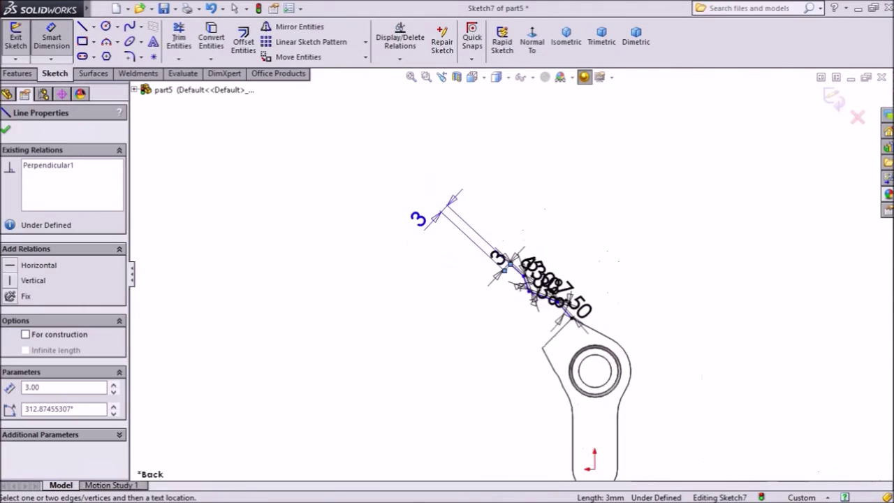
scroll(514, 334, down, 8)
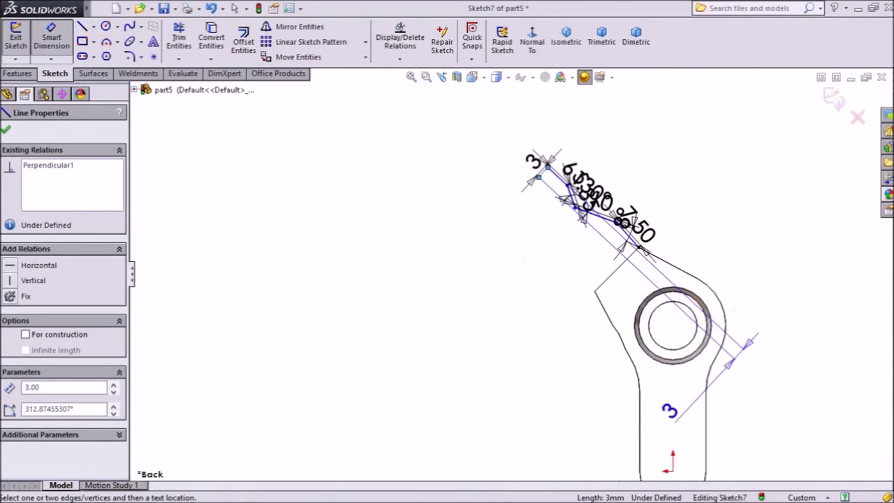
click(598, 417)
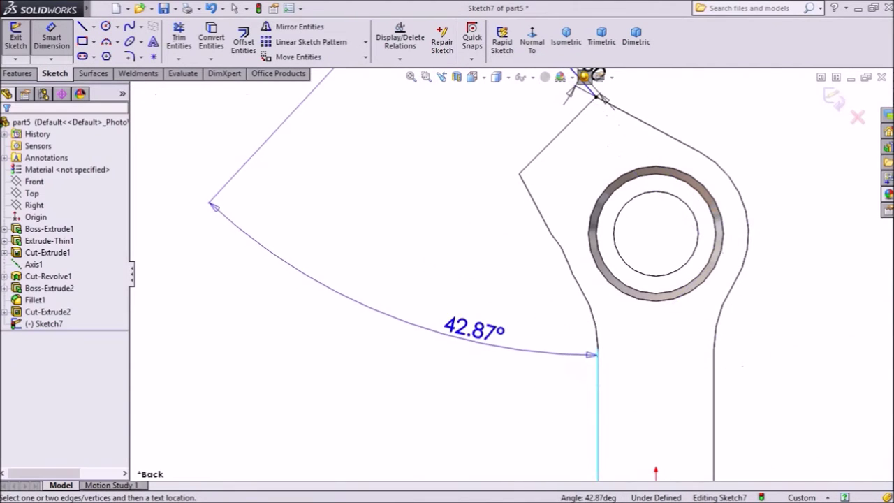
click(433, 323)
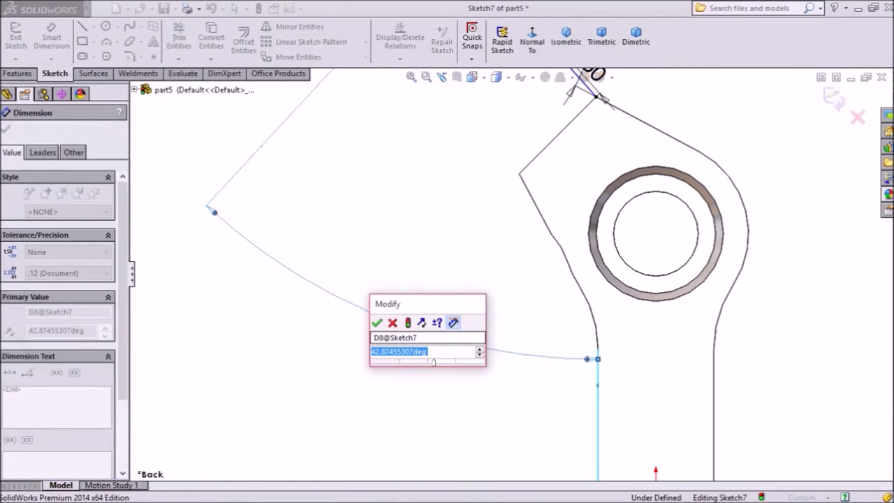
text(3)
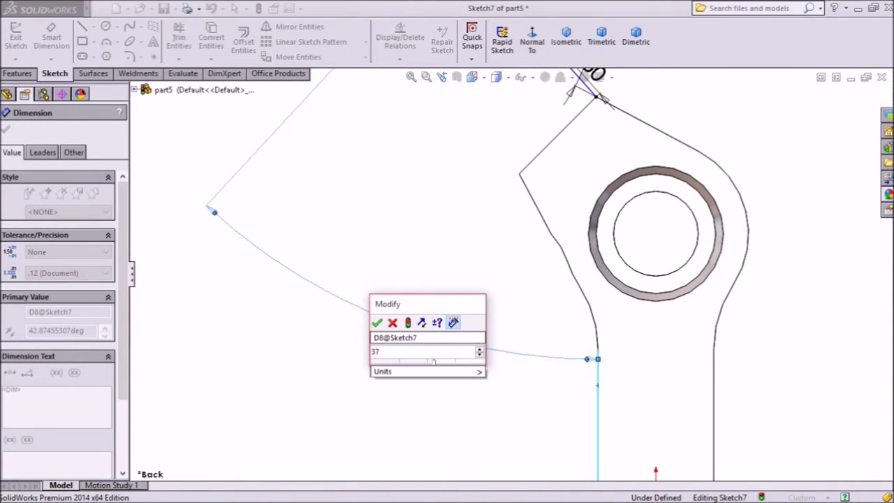
text(7)
key(Return)
scroll(528, 178, down, 3)
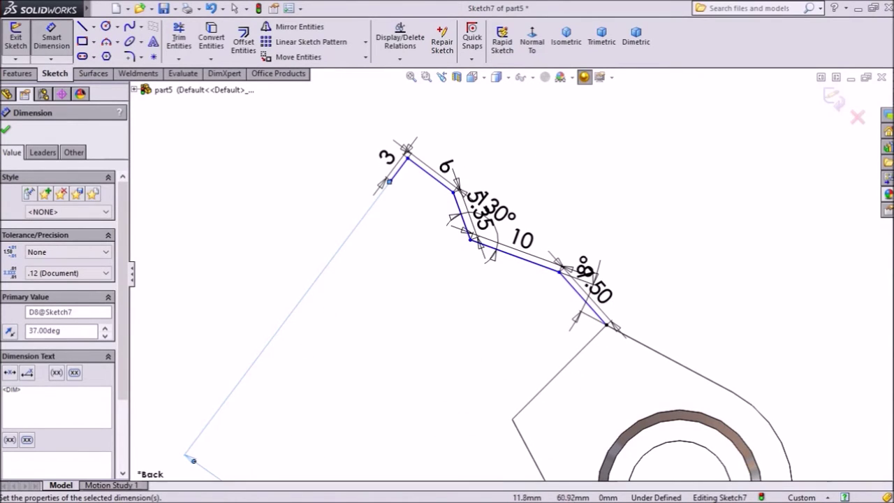
click(6, 129)
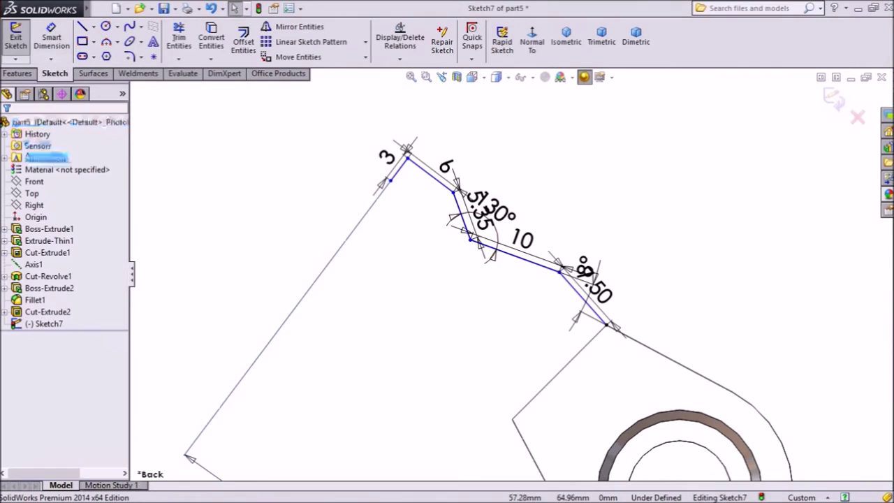
Dimension the distance from the 6 mm line to Axis1 at the centre of the lever head's hole to 12 mm.
scroll(168, 181, up, 4)
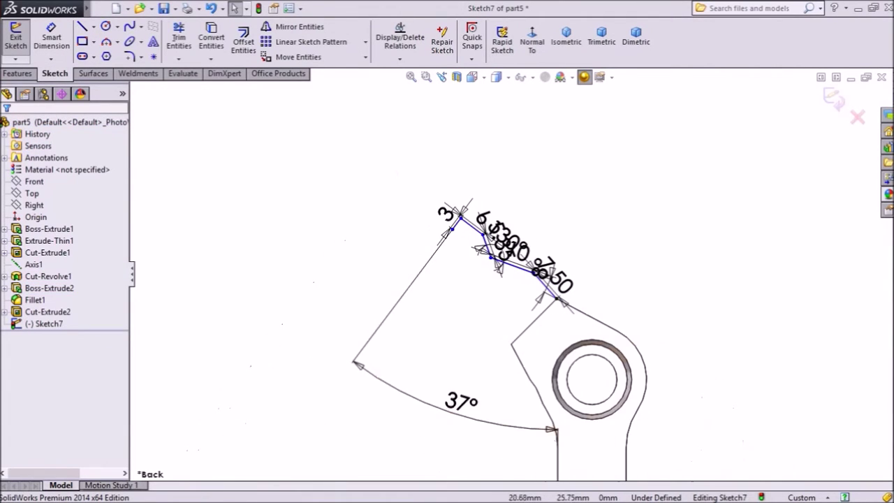
scroll(598, 472, down, 2)
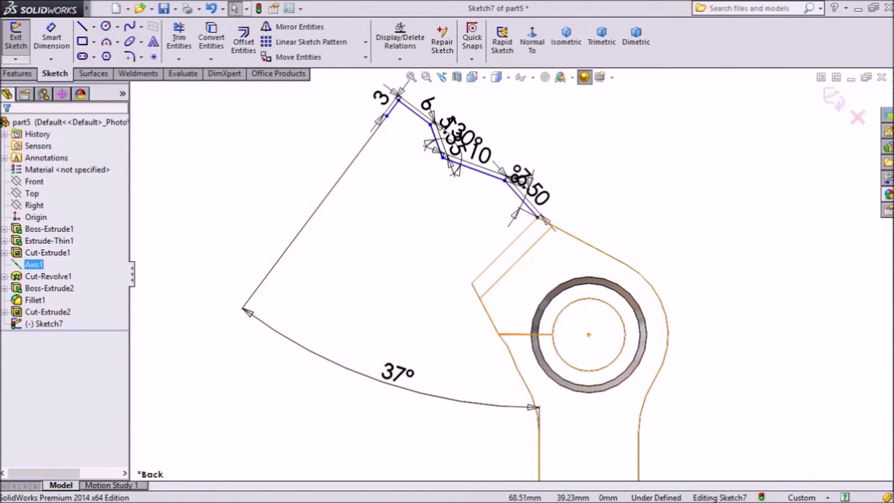
click(33, 265)
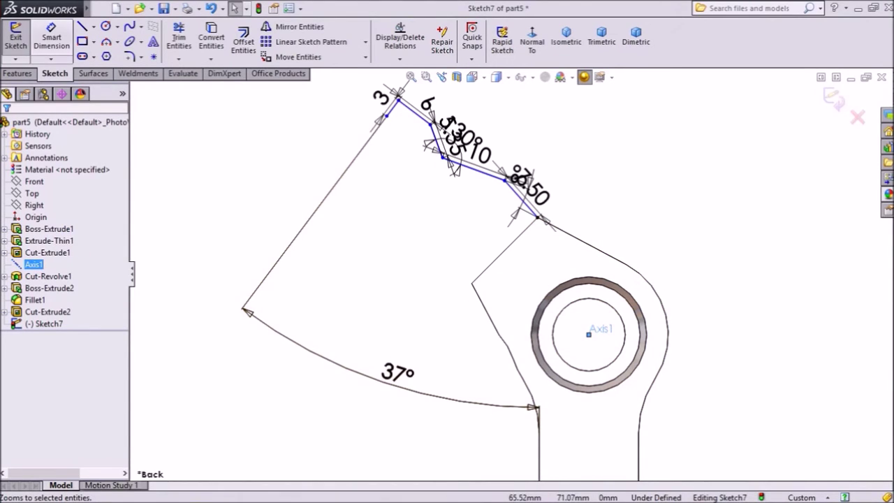
click(52, 38)
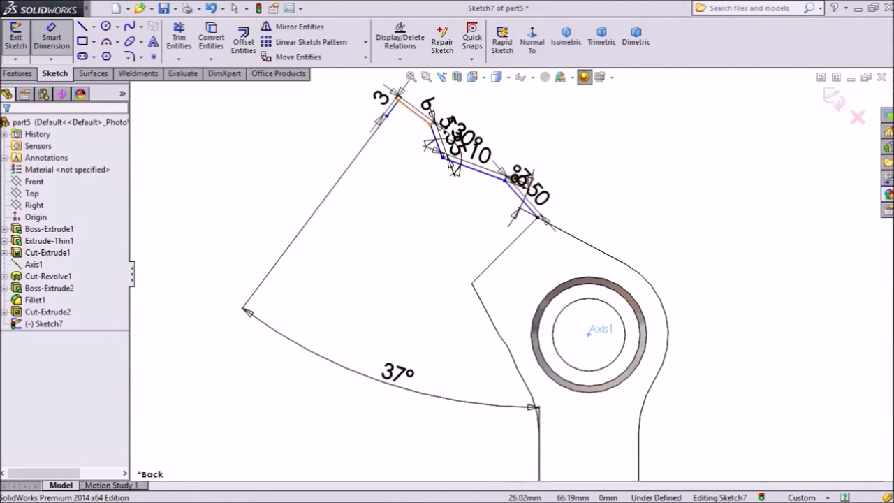
click(419, 114)
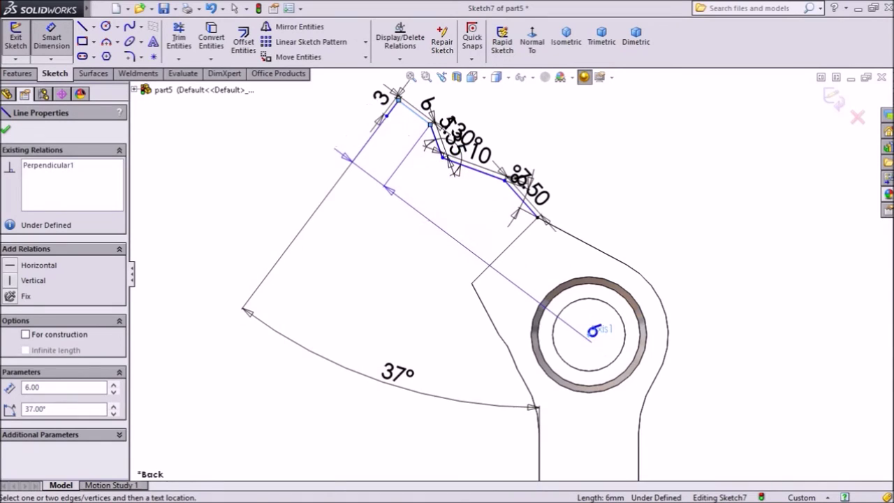
scroll(595, 330, down, 5)
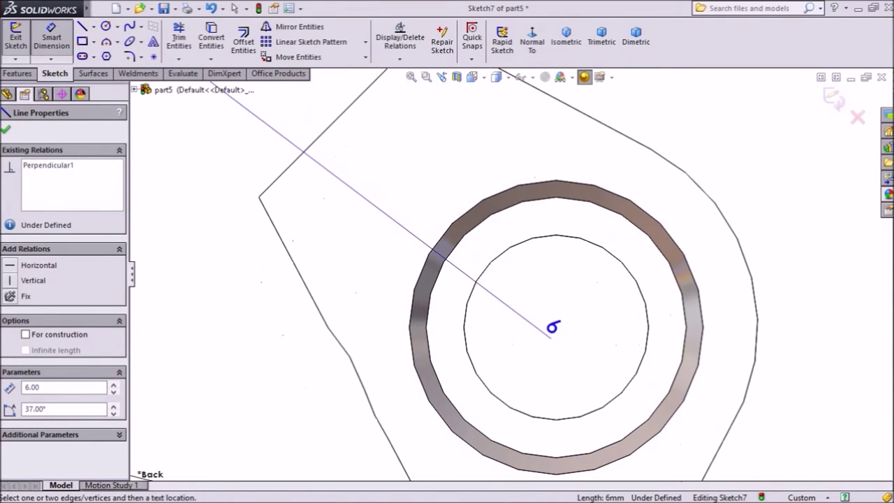
scroll(545, 311, up, 2)
scroll(543, 311, up, 1)
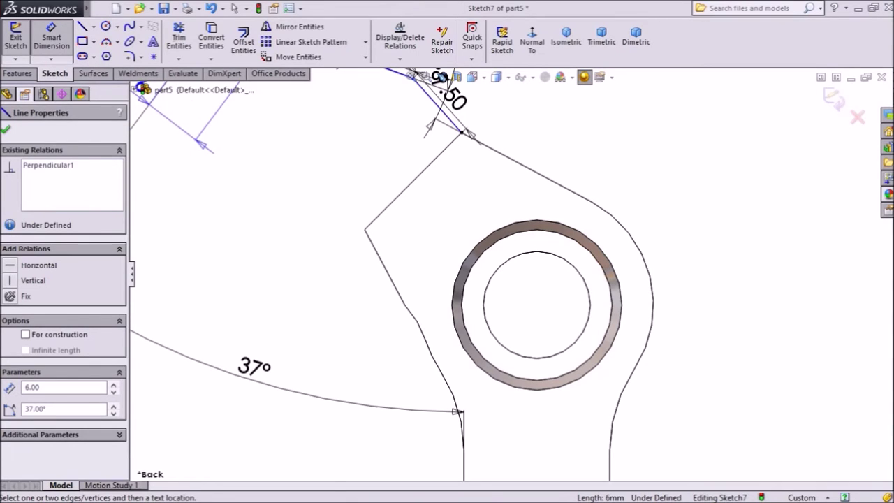
click(134, 90)
click(176, 232)
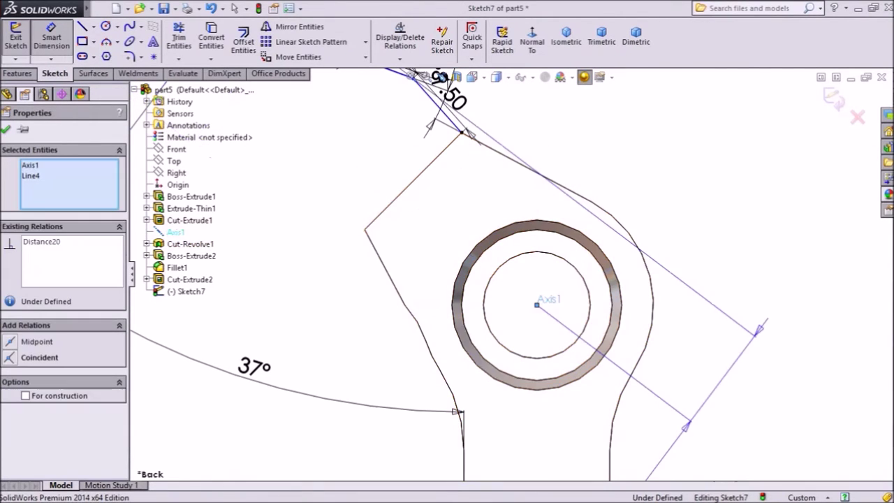
scroll(428, 245, up, 6)
scroll(379, 164, down, 3)
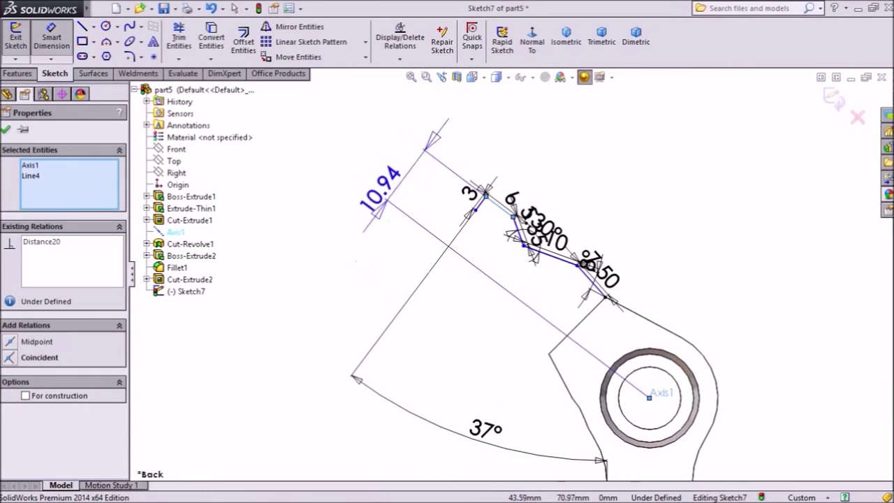
scroll(411, 180, down, 2)
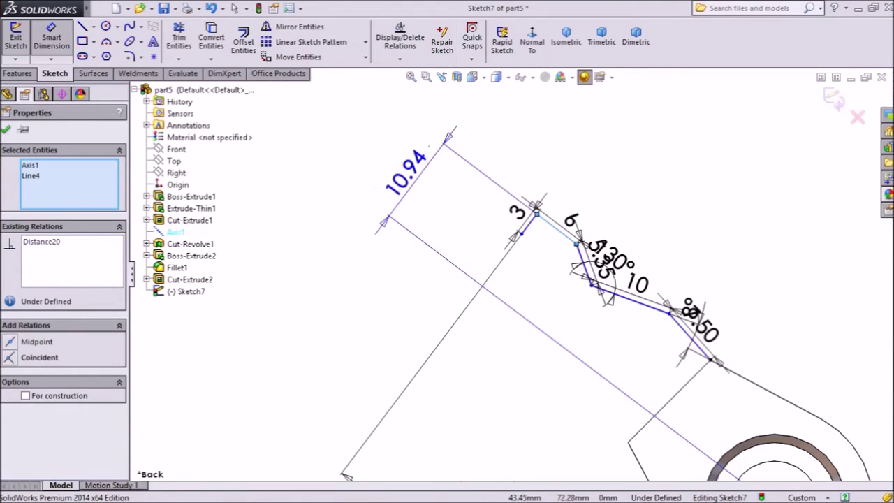
click(404, 175)
text(12)
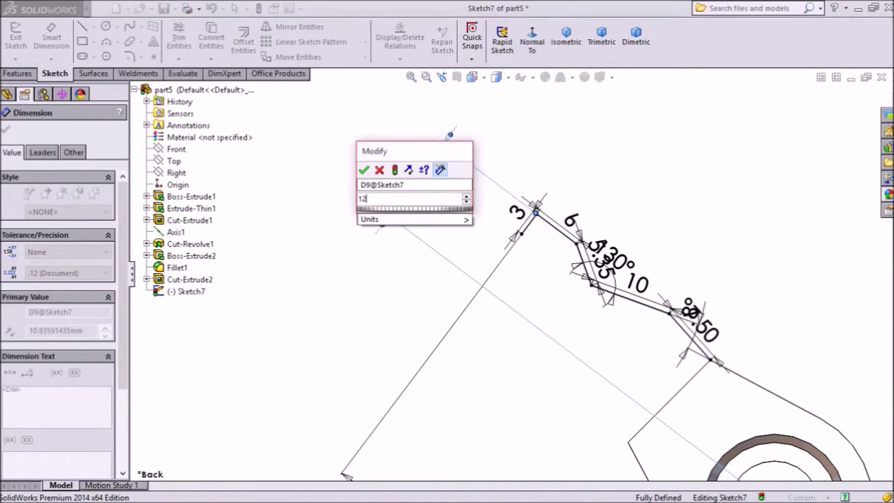
key(Return)
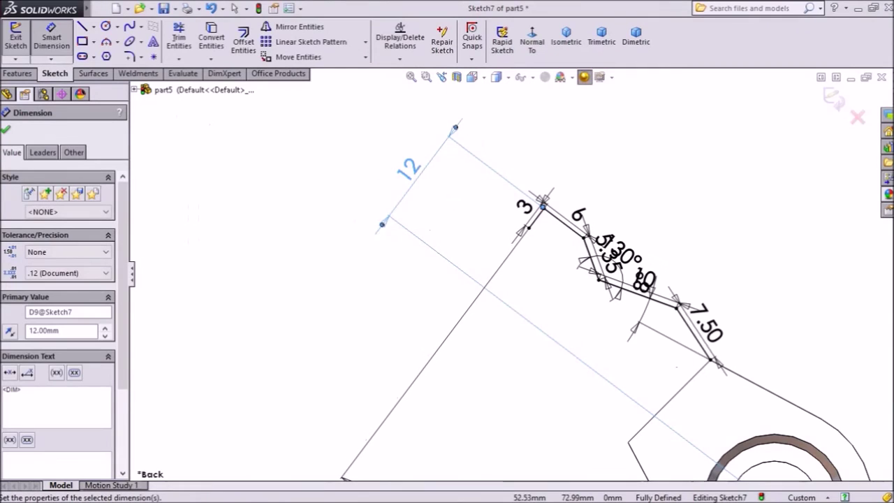
scroll(515, 269, up, 5)
scroll(629, 367, down, 4)
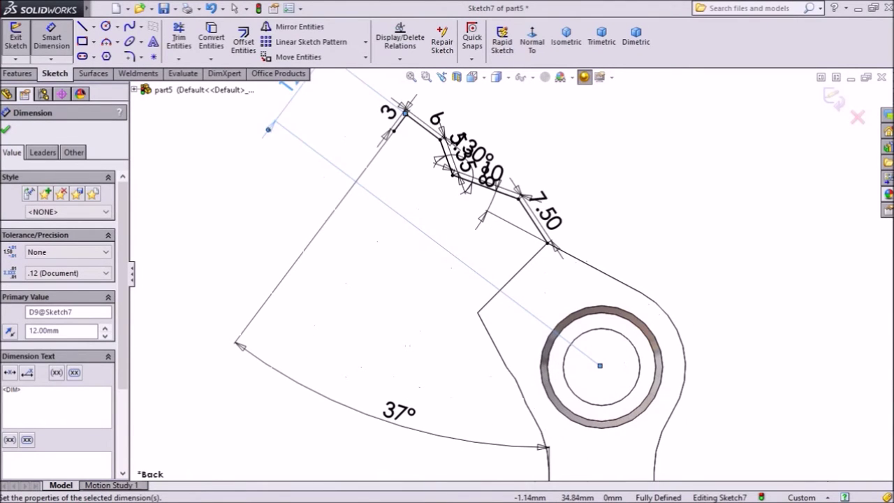
scroll(511, 269, up, 2)
scroll(544, 160, down, 6)
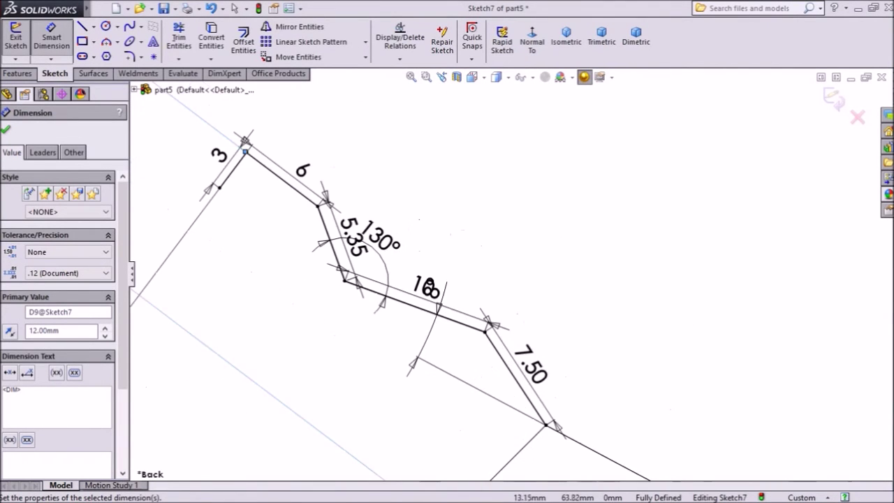
scroll(330, 256, down, 4)
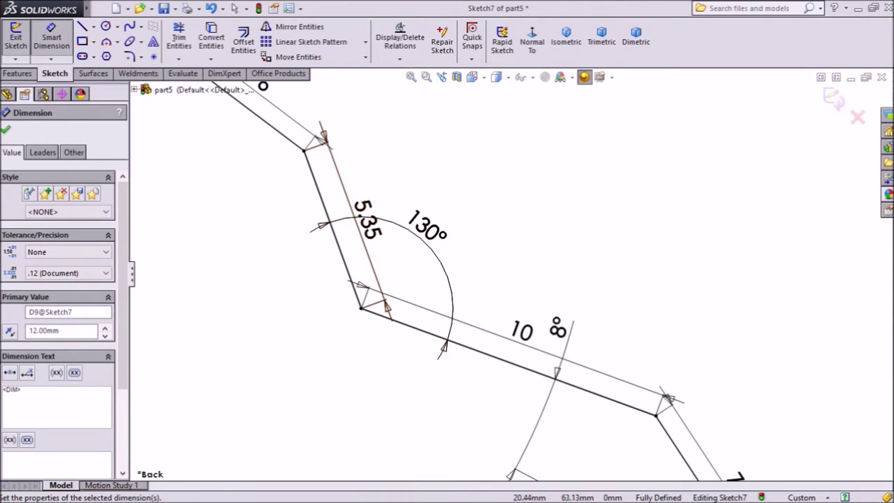
key(Escape)
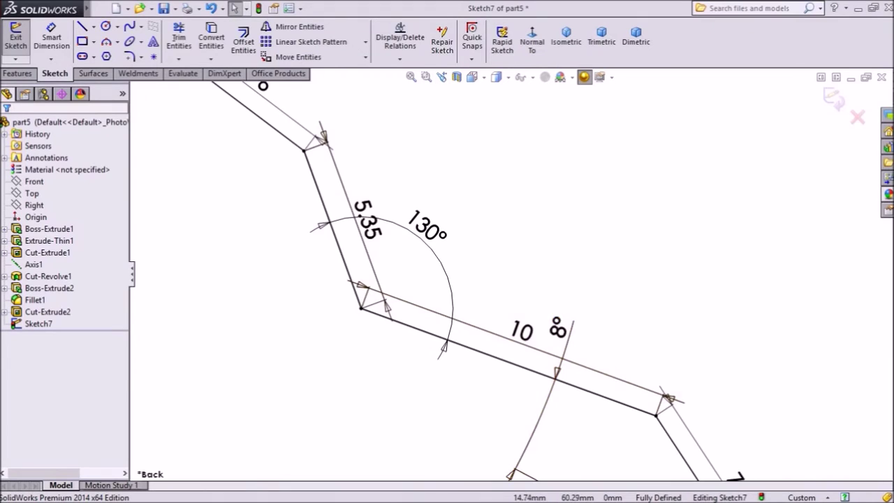
Sketch a 3-point arc from the free end of the 3 mm line to the lever head's lower slanted corner, bulging away from the line chain.
scroll(512, 271, up, 5)
scroll(511, 273, up, 4)
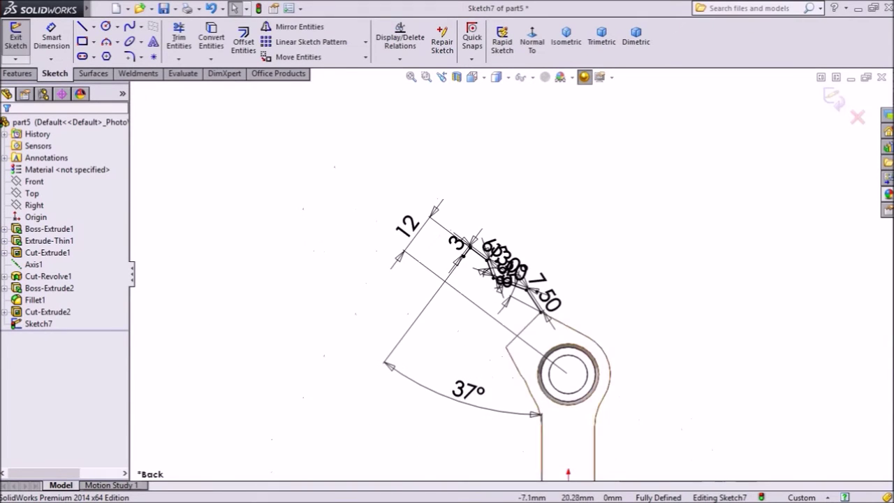
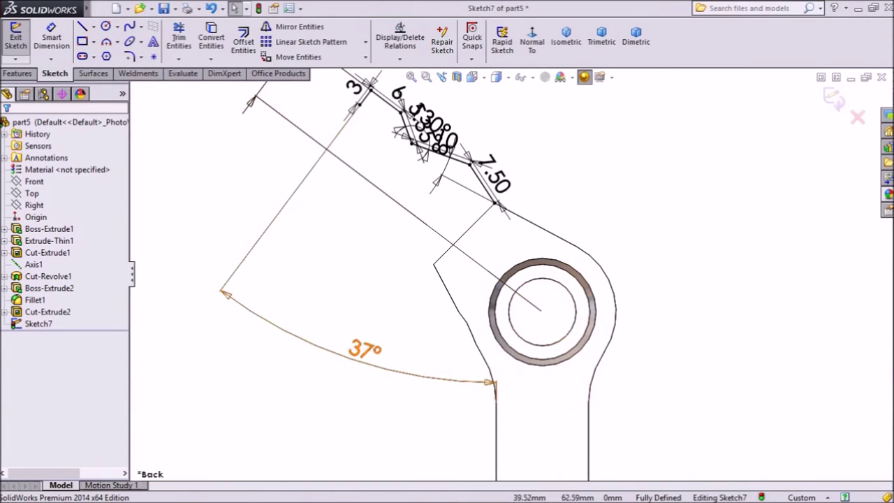
click(116, 41)
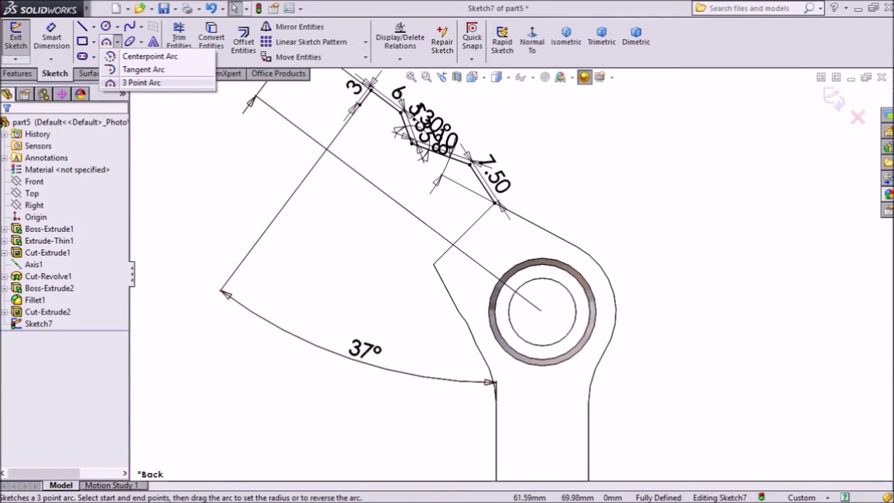
click(141, 82)
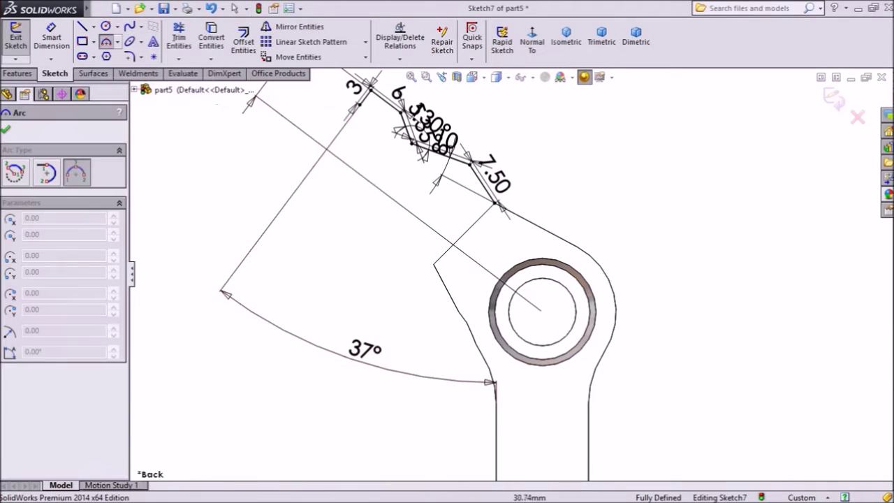
click(359, 105)
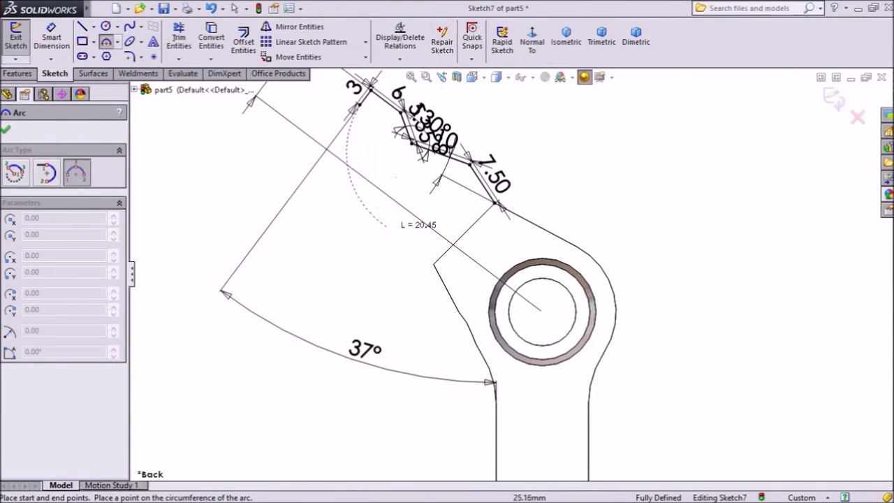
click(450, 277)
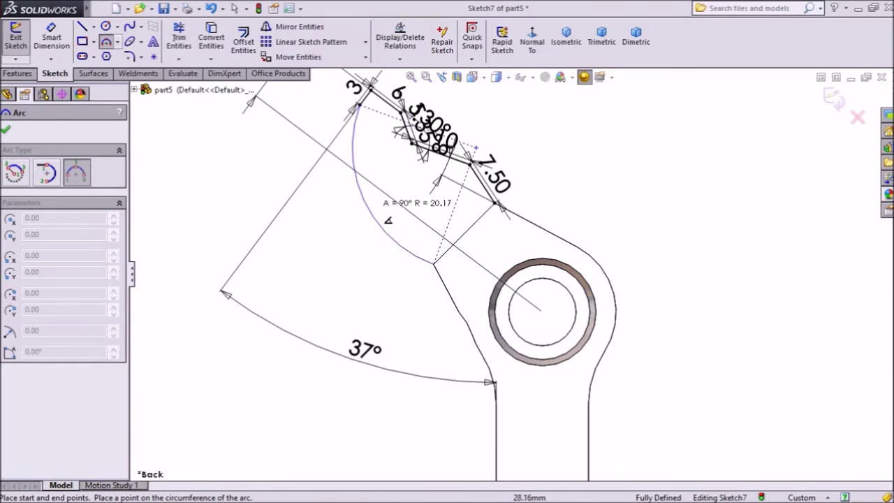
click(354, 204)
scroll(346, 160, down, 2)
scroll(447, 171, up, 2)
scroll(462, 165, down, 4)
right_click(549, 109)
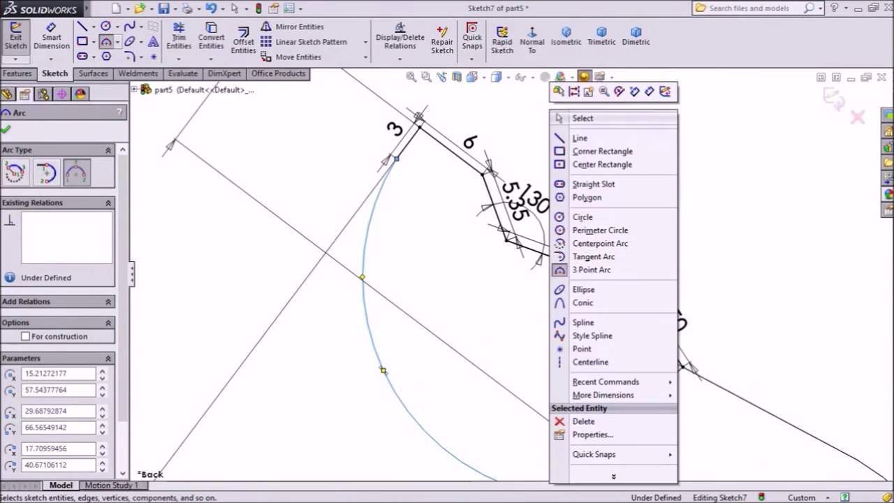
click(575, 118)
scroll(564, 244, up, 2)
scroll(585, 257, down, 2)
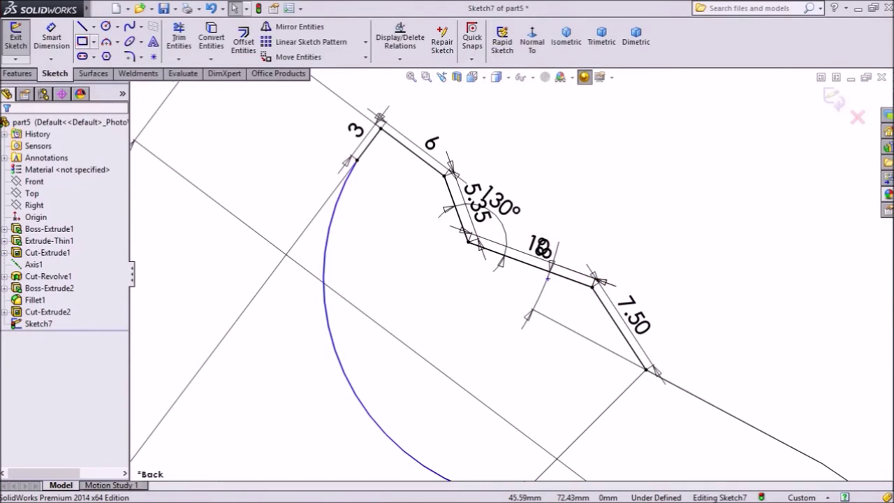
Dimension the arc of the blade profile with a radius of 30 mm.
click(51, 39)
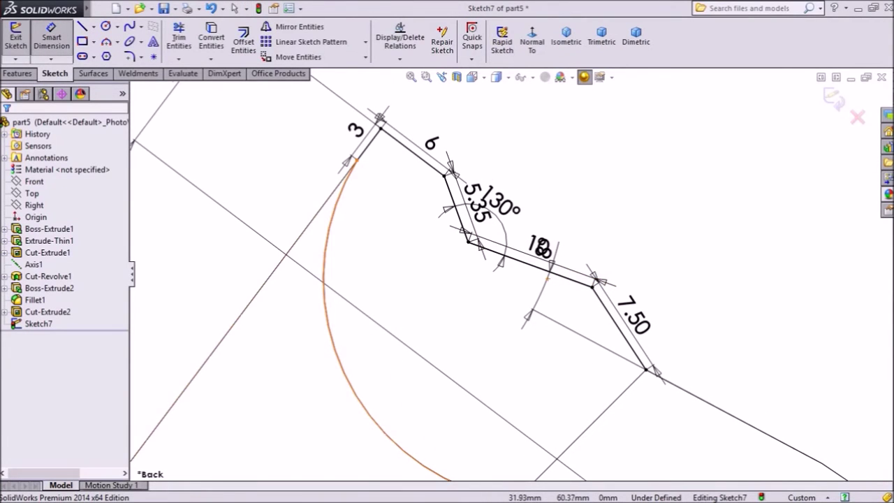
click(324, 275)
click(363, 343)
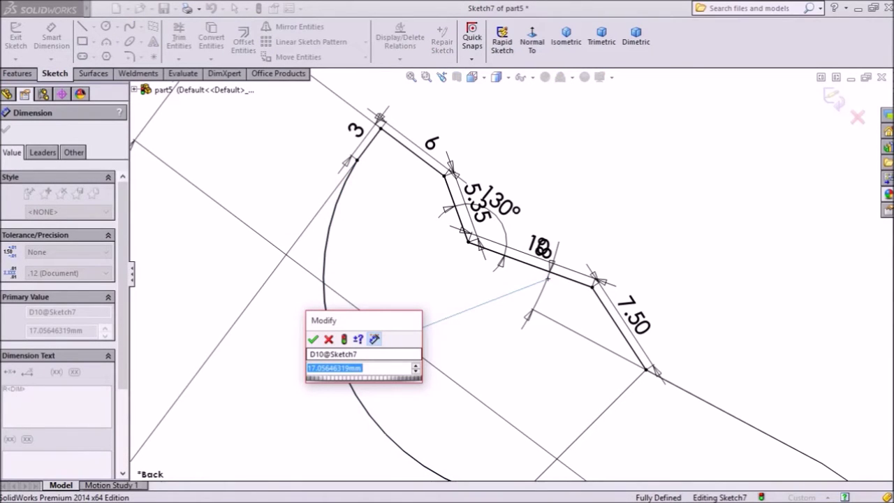
text(30)
key(Return)
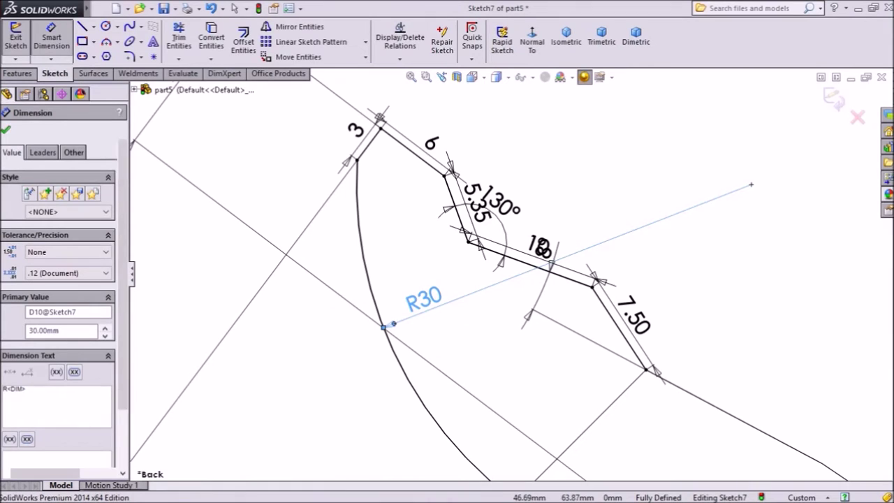
key(Escape)
Extrude the blade profile 5 mm as a Mid Plane boss, closing the sketch with the model edges and merging the result.
click(17, 73)
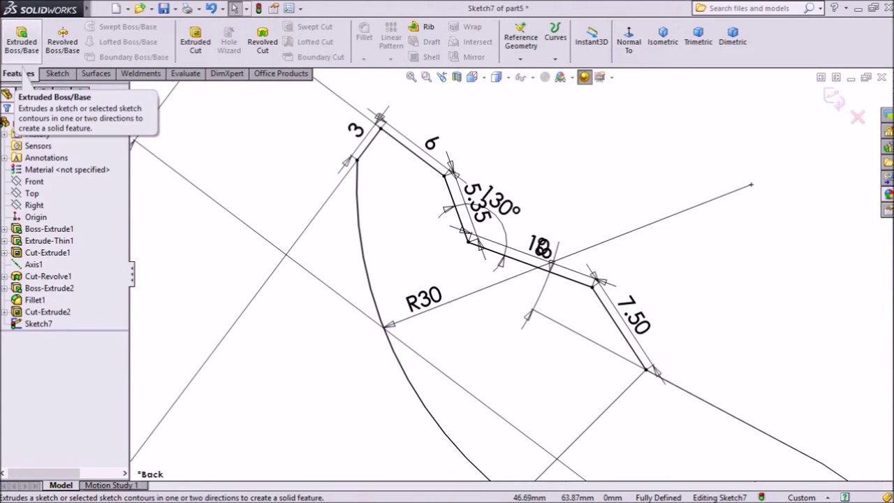
click(22, 42)
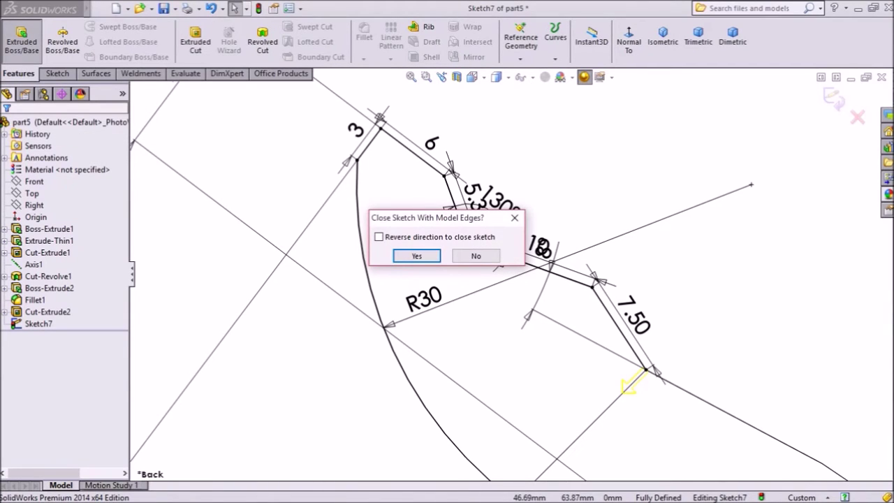
click(417, 256)
scroll(362, 257, up, 3)
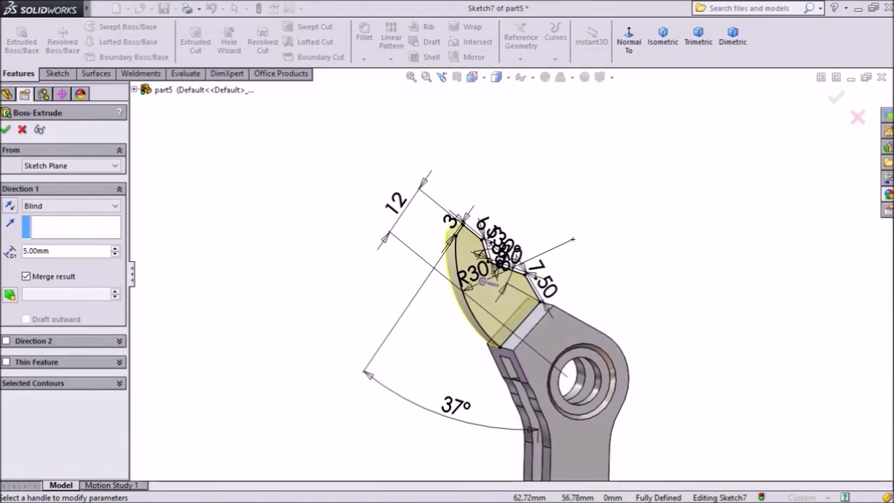
click(71, 207)
click(70, 269)
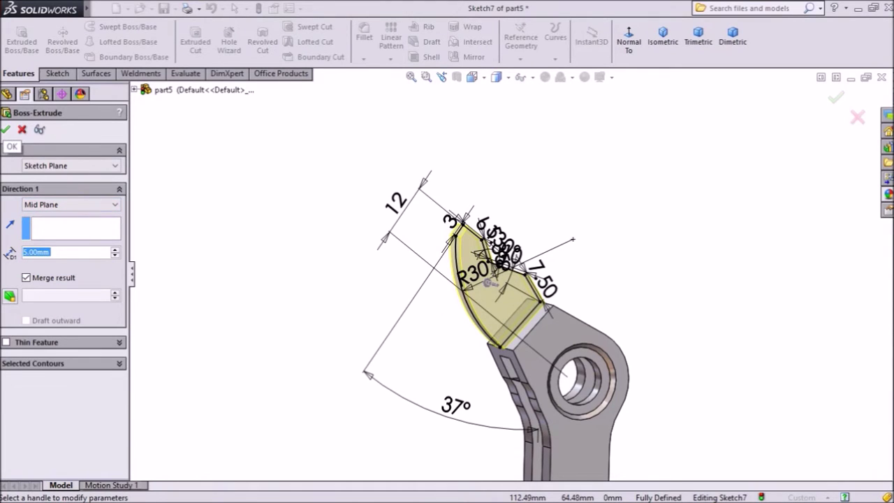
click(6, 129)
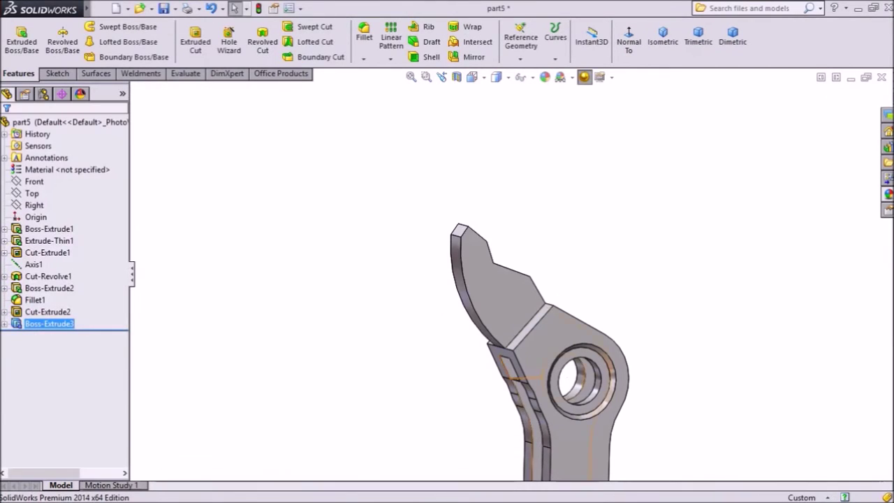
Fillet the two outer edges of the lever head's slanted end, beside the blade, with a 2.5 mm radius.
scroll(545, 365, down, 2)
scroll(419, 269, down, 1)
middle_drag(419, 269, 447, 297)
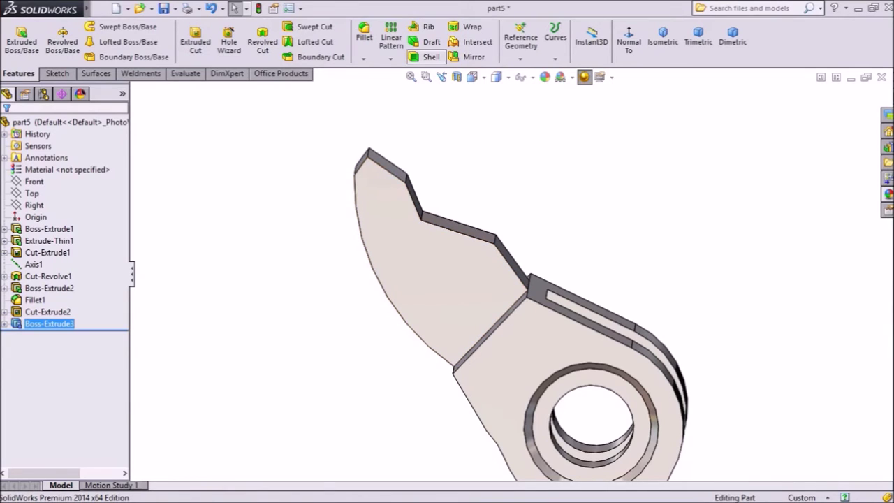
click(364, 35)
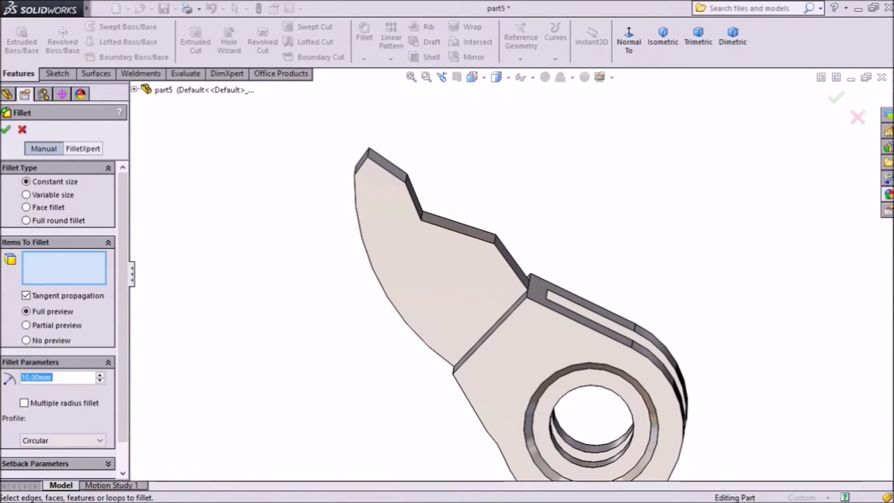
text(2.5)
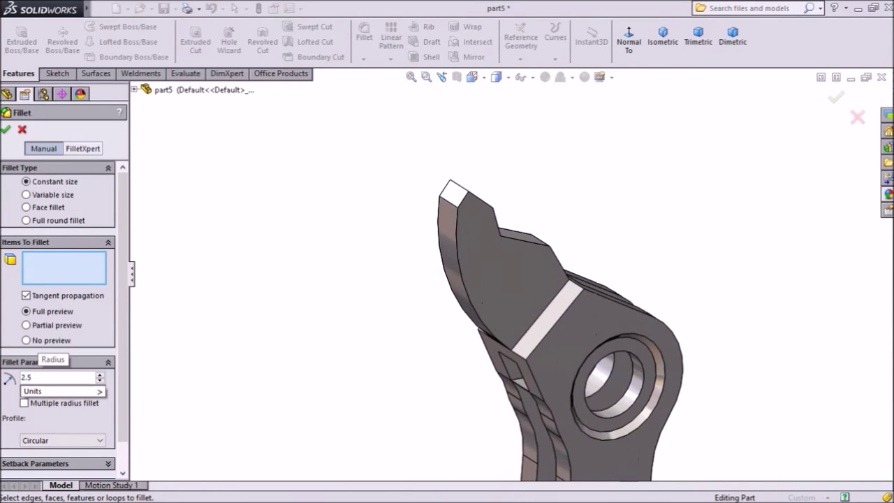
click(568, 307)
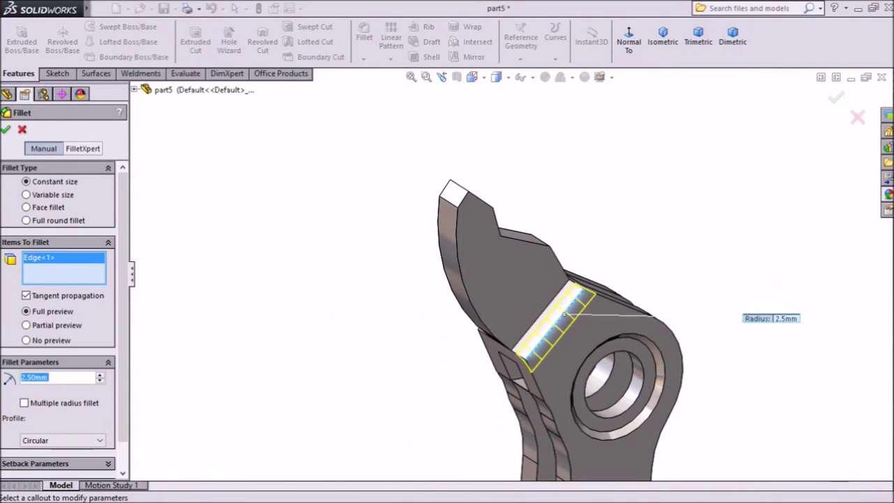
scroll(829, 313, down, 5)
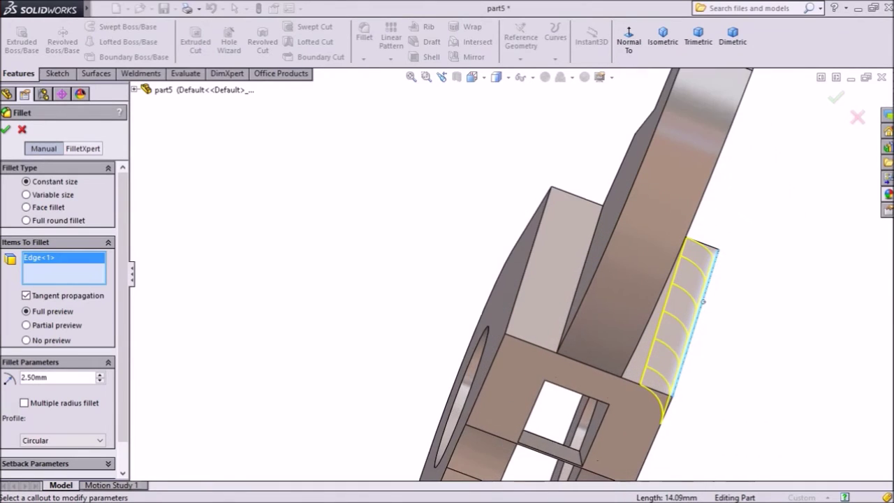
click(490, 256)
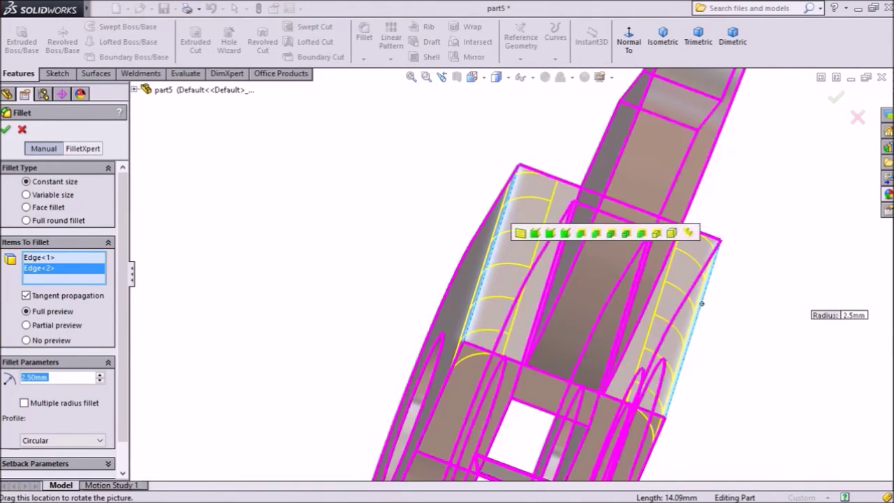
click(6, 129)
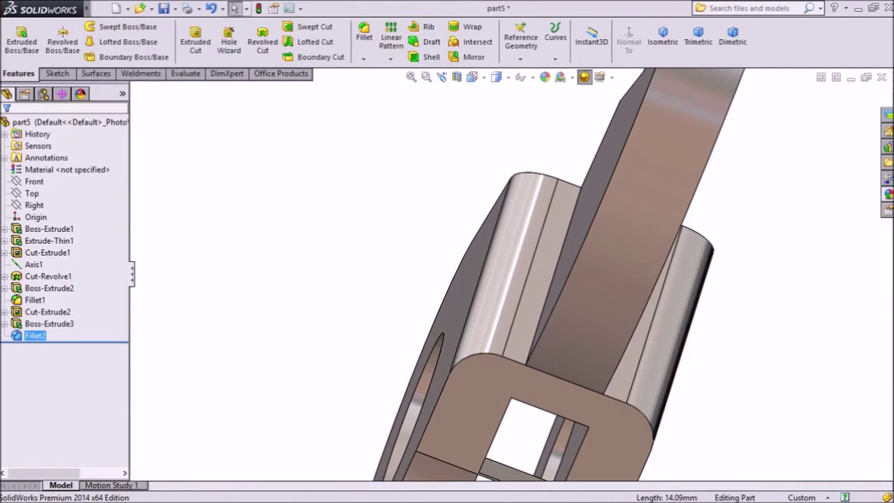
Fillet the two inner edges where the blade's side faces meet the lever head with a 10 mm radius.
click(364, 32)
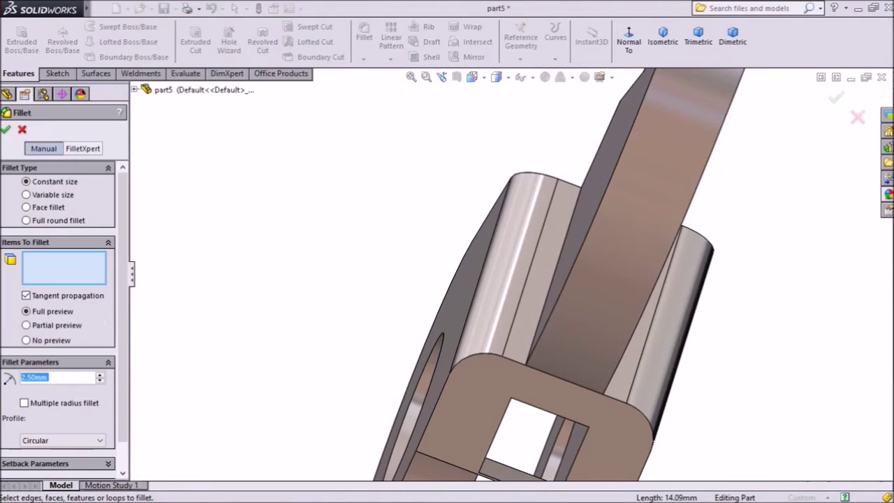
text(10)
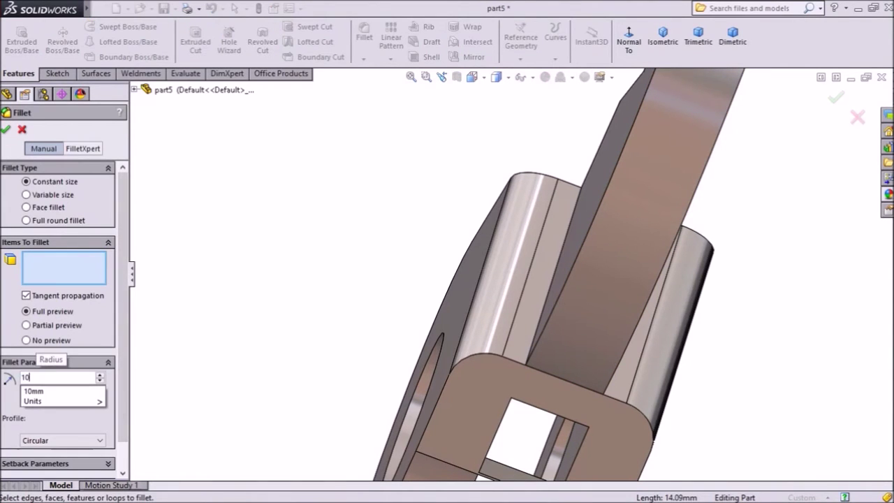
key(Return)
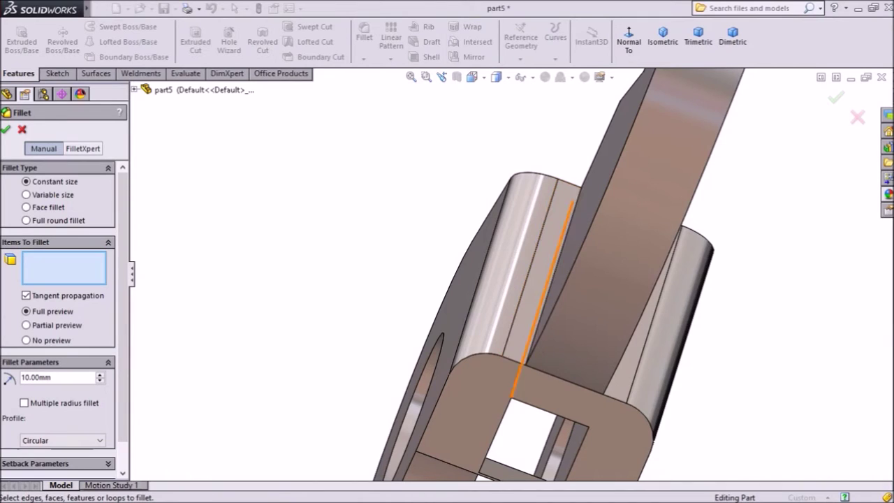
click(553, 280)
middle_drag(688, 287, 587, 230)
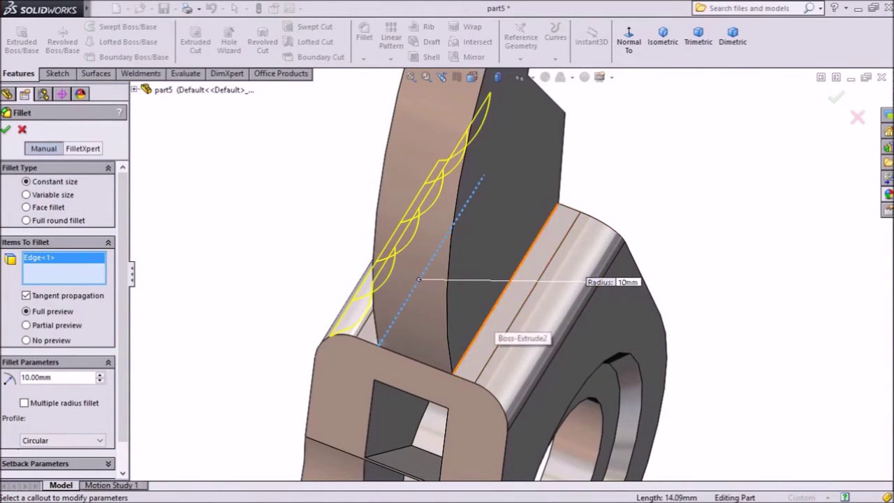
click(490, 314)
click(836, 97)
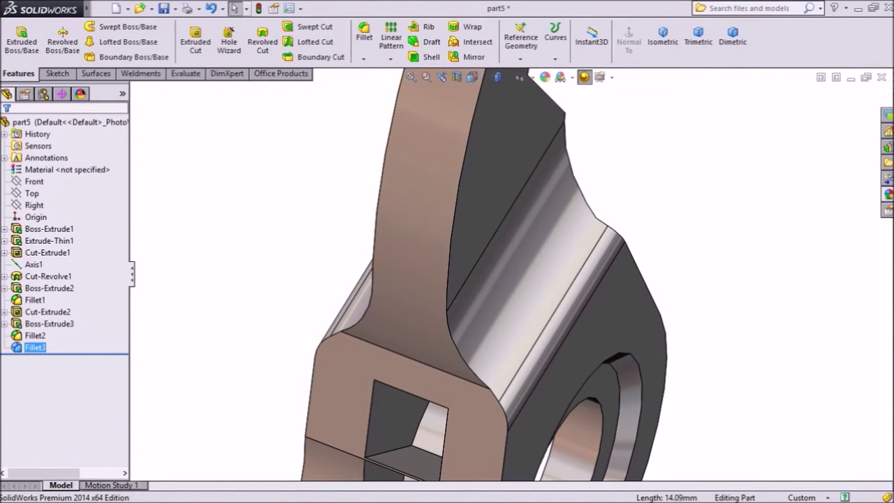
Start a sketch on the blade's flat side face and view it face-on at the blade.
scroll(524, 255, up, 4)
middle_drag(524, 255, 412, 269)
click(323, 178)
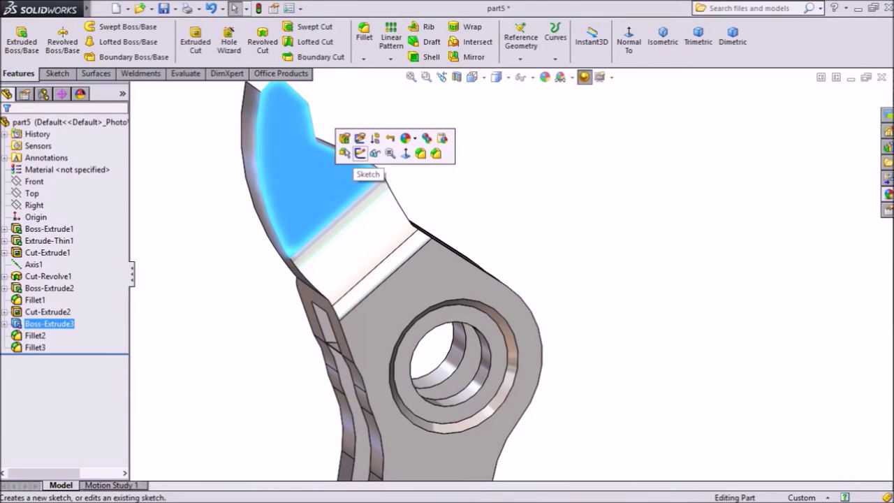
click(360, 153)
click(532, 41)
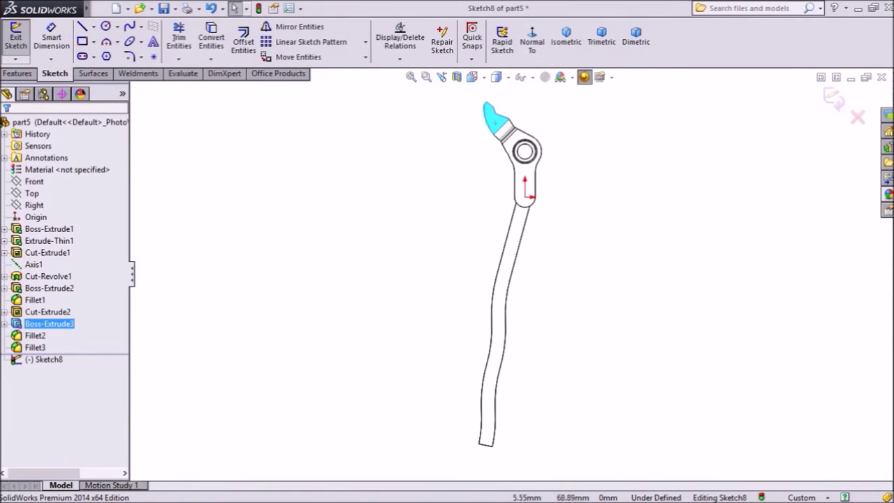
scroll(499, 133, down, 8)
scroll(509, 129, down, 5)
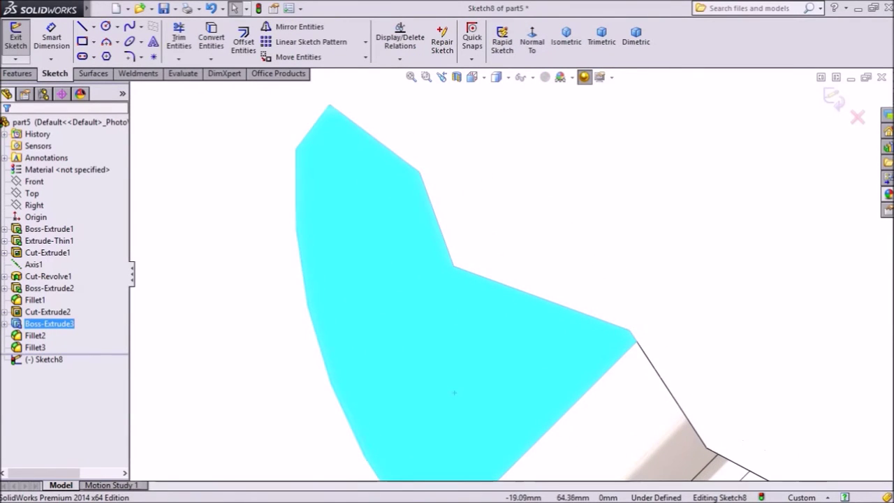
scroll(531, 206, down, 2)
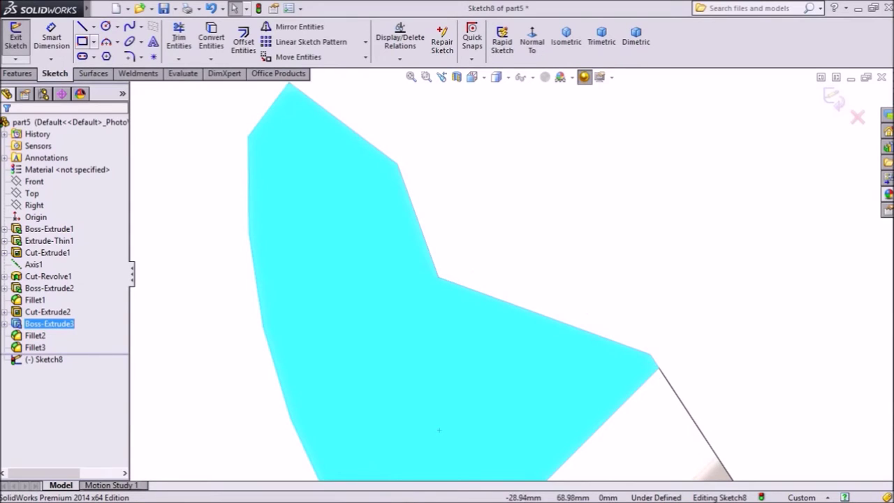
Sketch a closed triangle pointing into the blade, its base about 2.5 mm long on the long slanted edge near the inner corner.
click(83, 26)
scroll(390, 271, down, 3)
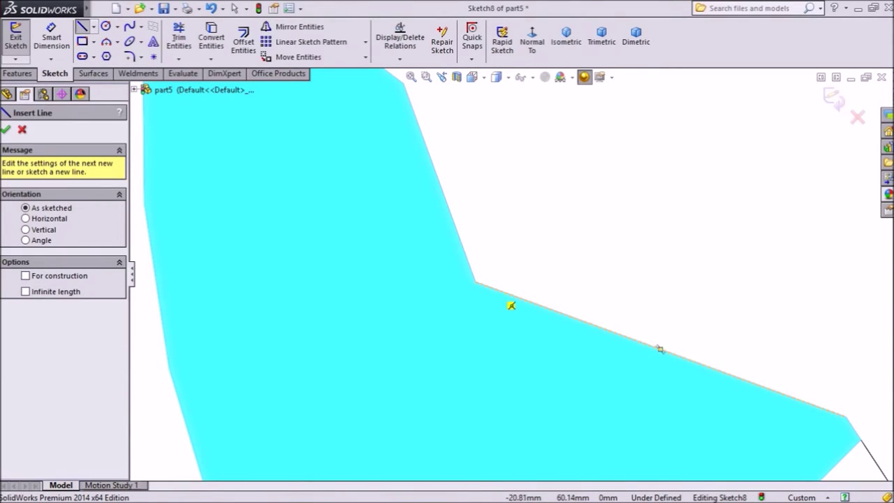
click(495, 289)
click(542, 370)
click(586, 322)
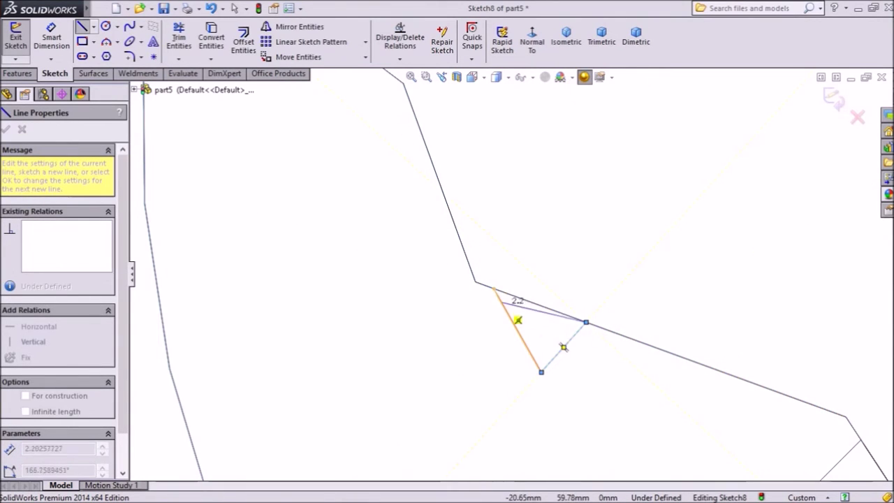
click(495, 288)
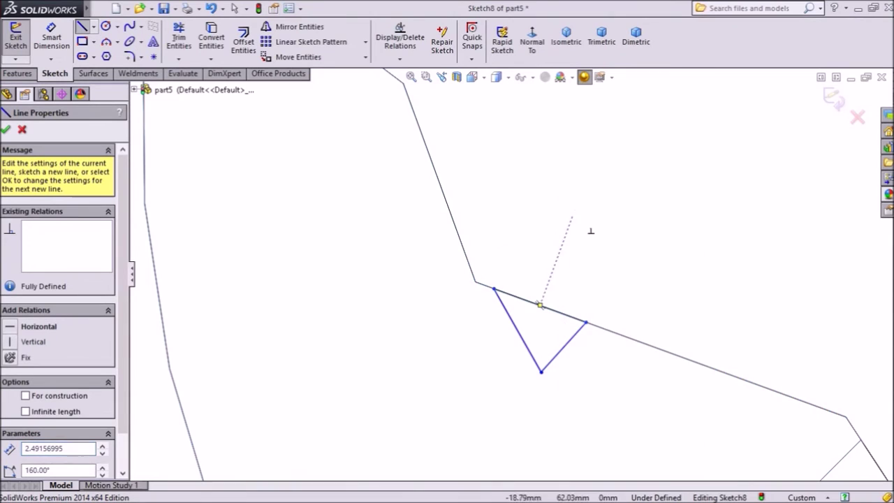
right_click(594, 207)
click(626, 163)
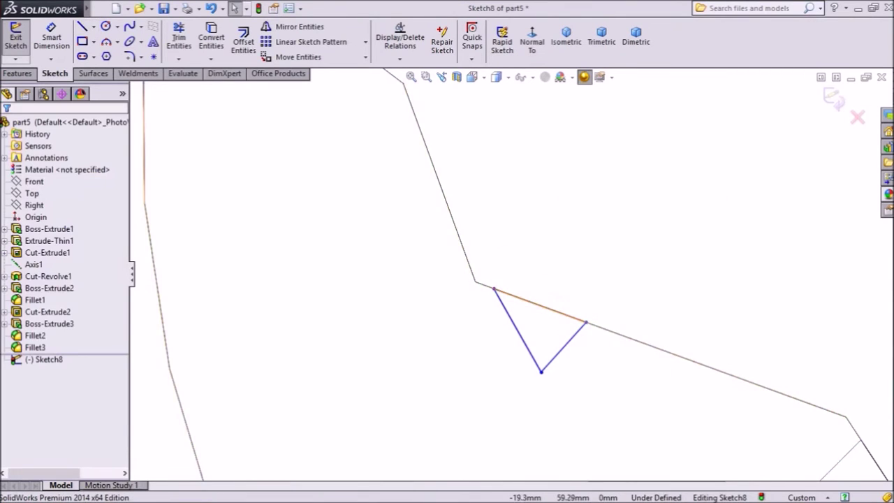
Dimension the angle between the triangle's shorter inner side and the blade's long slanted edge to 115°.
scroll(563, 337, down, 2)
click(52, 39)
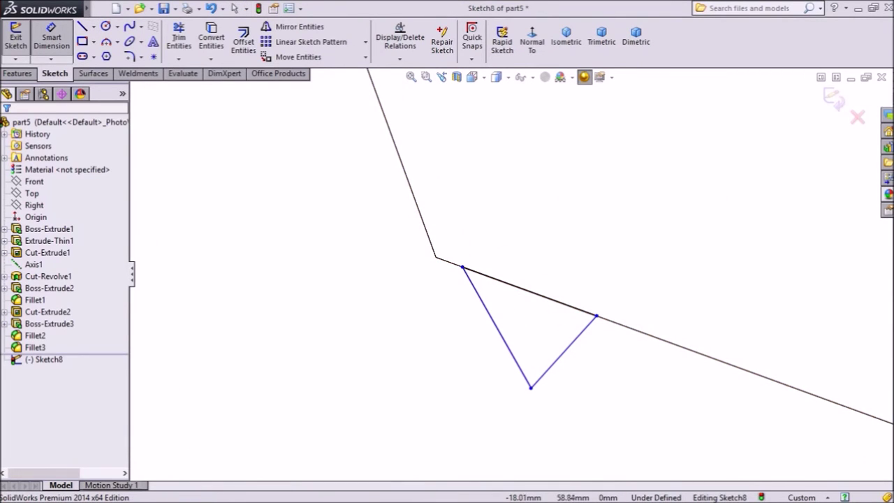
click(703, 355)
click(584, 329)
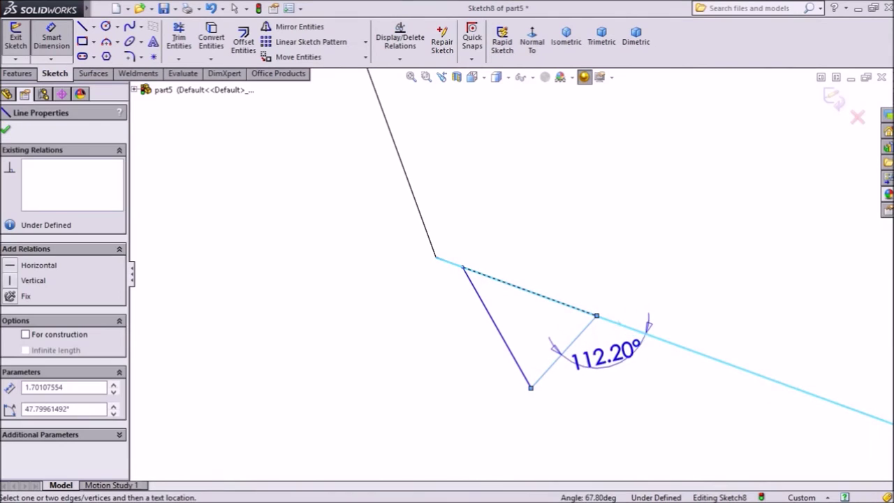
click(606, 355)
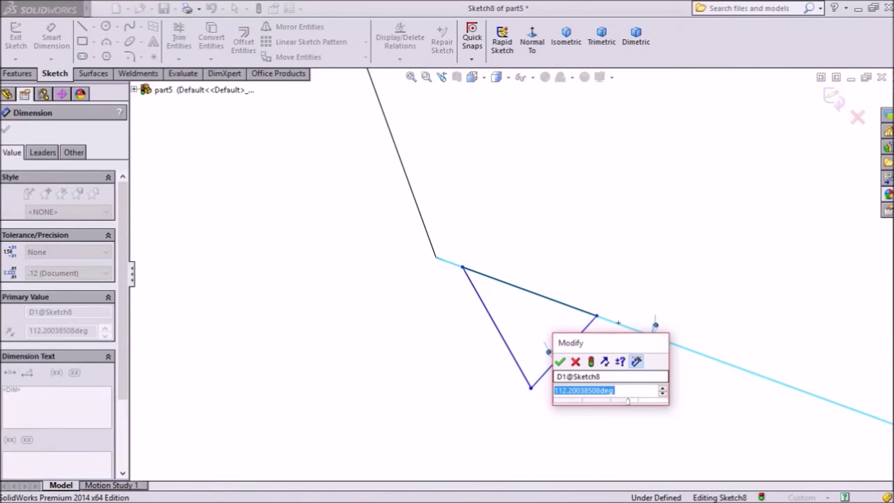
text(115)
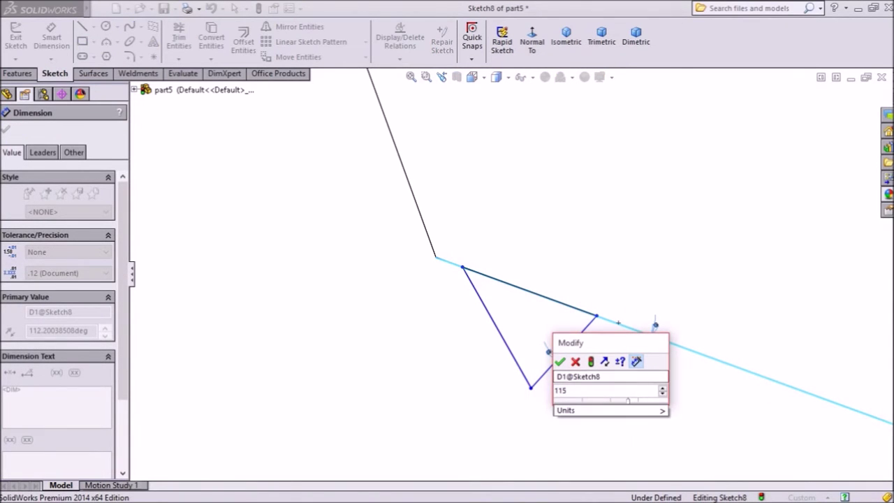
click(560, 362)
Dimension the angle between the triangle's base and its longer inner side to 30°.
click(522, 289)
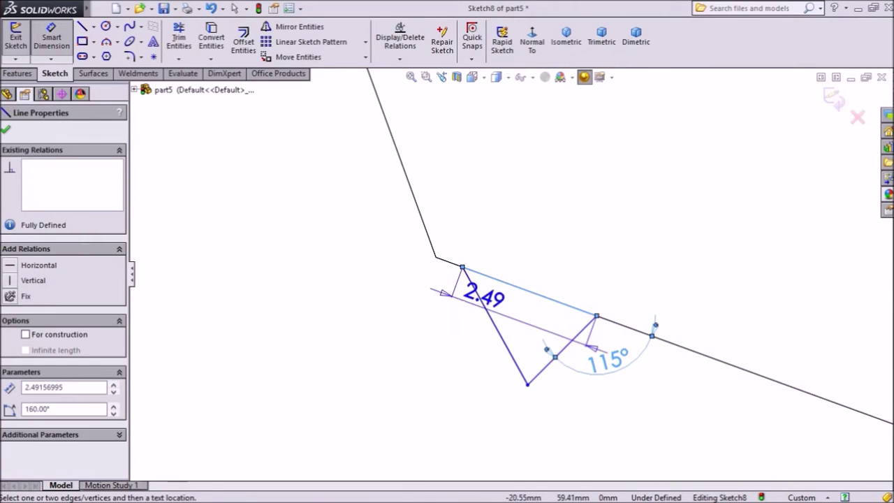
click(482, 302)
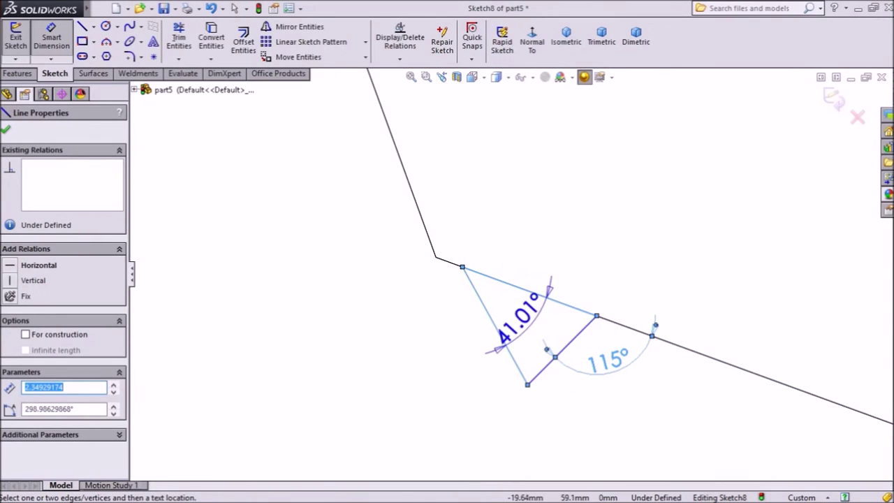
click(532, 355)
text(30)
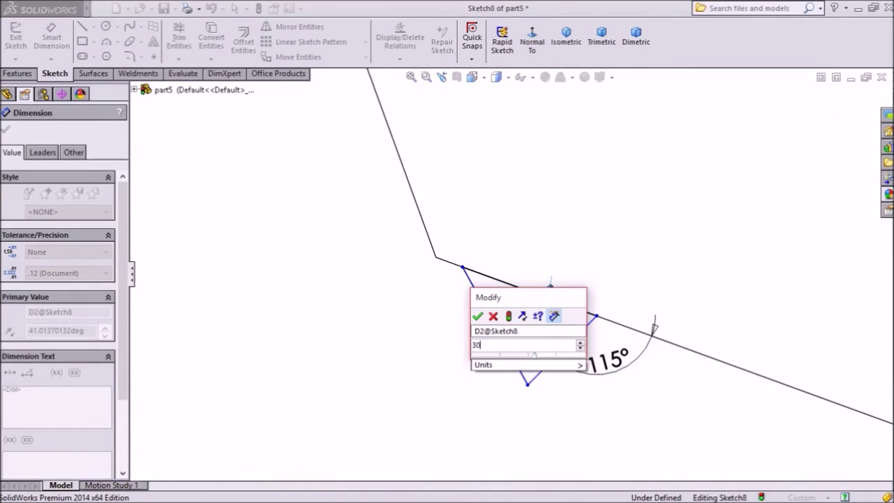
key(Return)
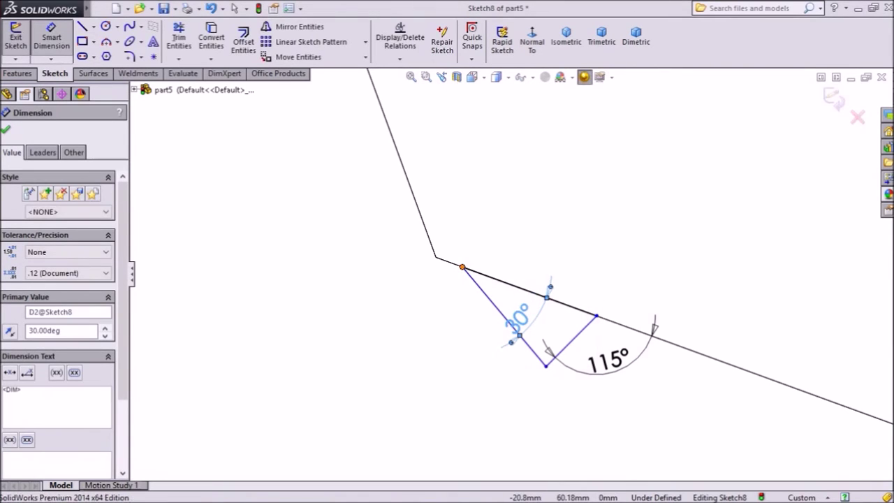
Dimension the distance from the blade's inner corner to the triangle's nearest base vertex to 0.5 mm.
click(463, 267)
click(436, 257)
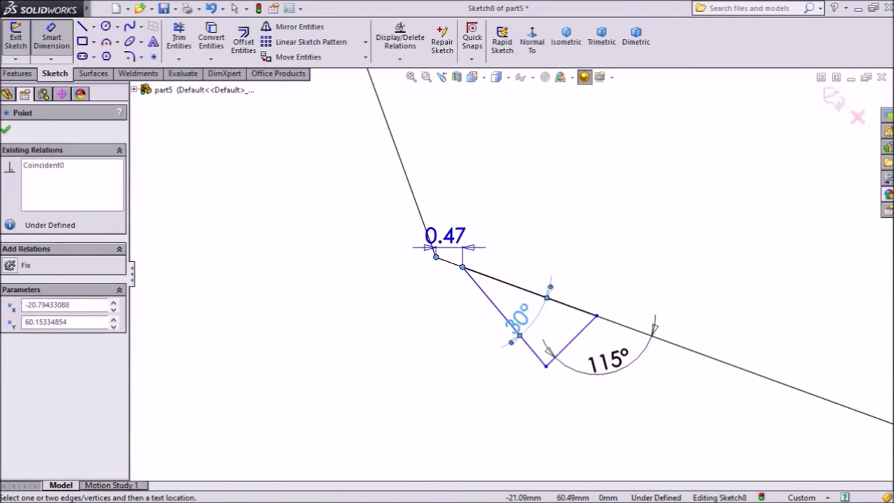
click(434, 240)
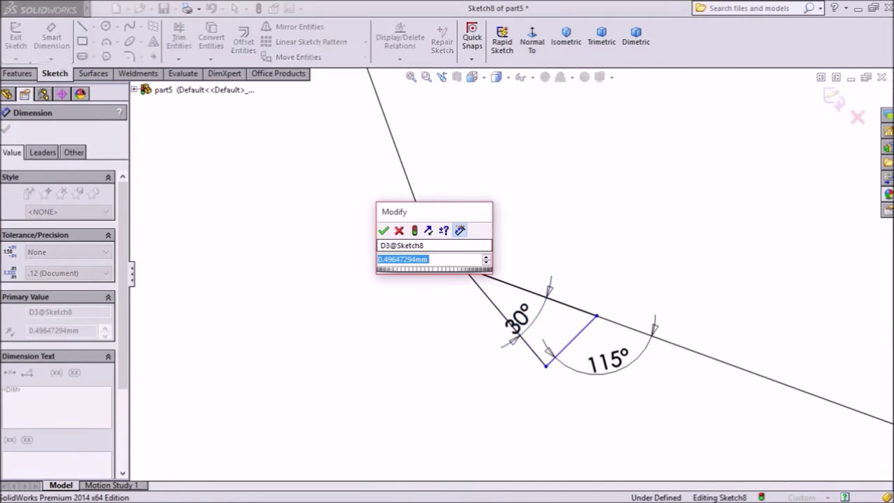
text(1)
key(BackSpace)
text(0.)
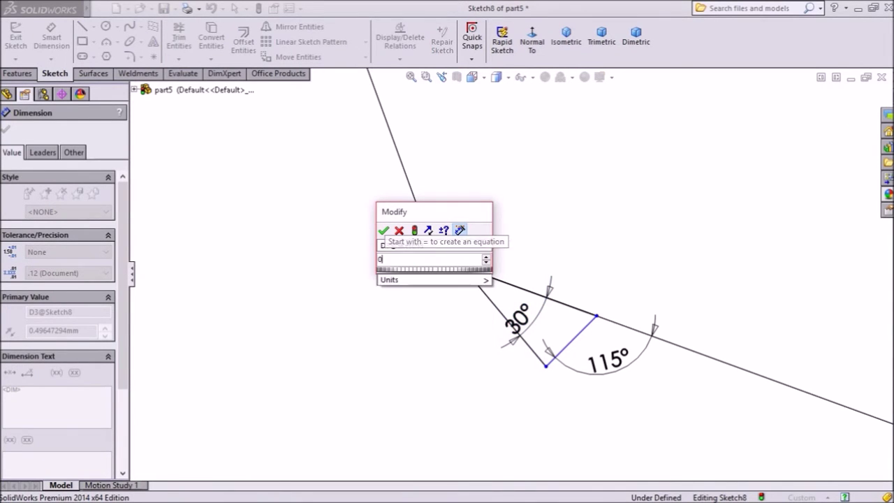
text(5)
key(Return)
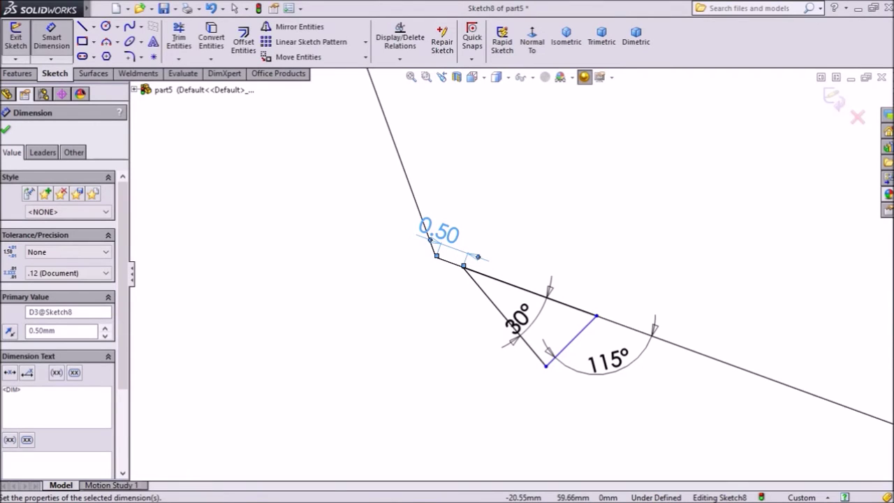
Dimension the triangle's depth from its base line to the inner vertex to 1 mm.
scroll(552, 363, down, 2)
click(544, 367)
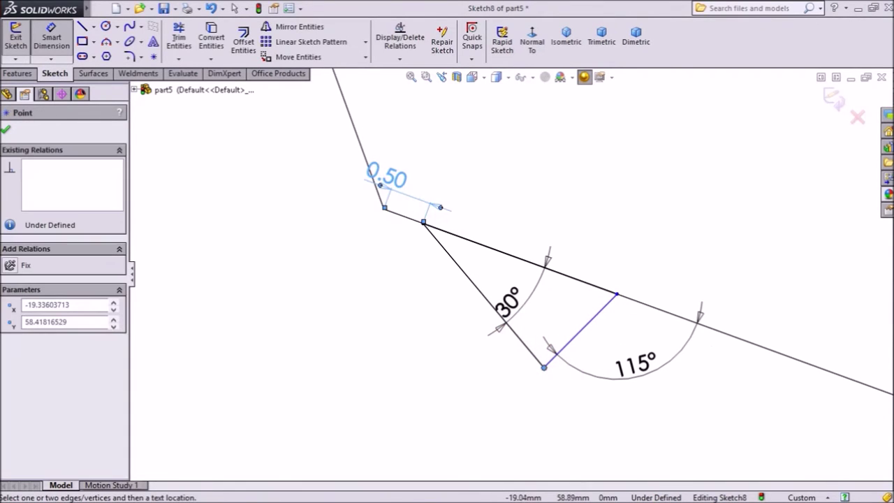
click(582, 280)
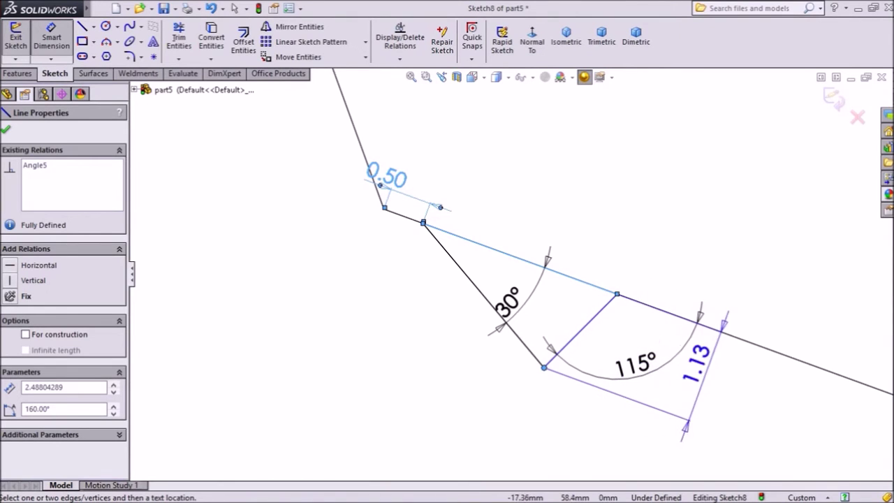
click(718, 372)
text(1)
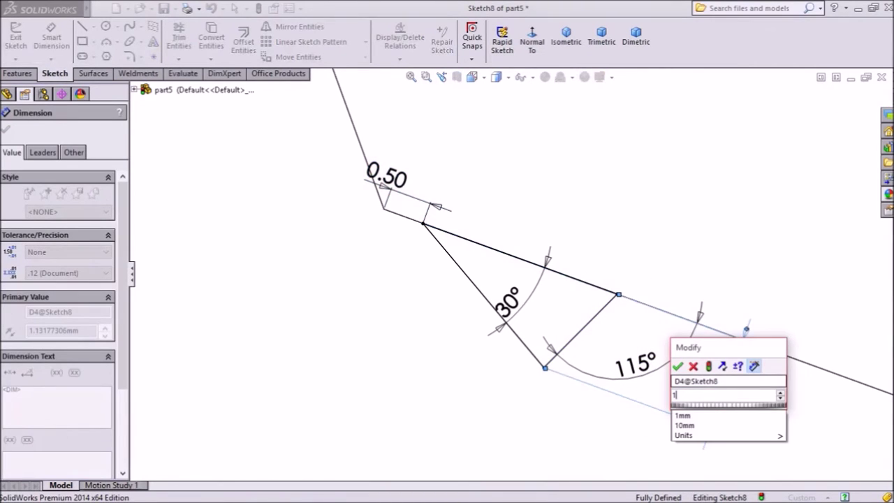
key(Return)
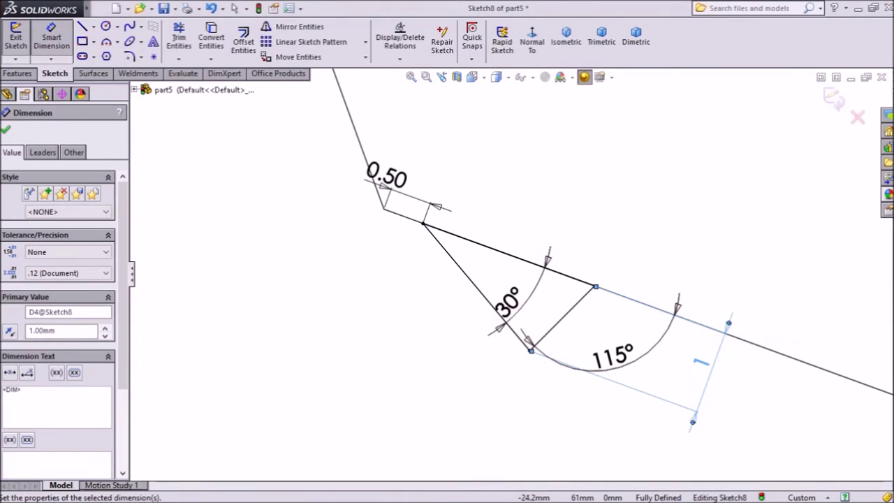
click(5, 130)
Cut the triangular profile through the blade with an Extruded Cut set to Through All.
click(18, 74)
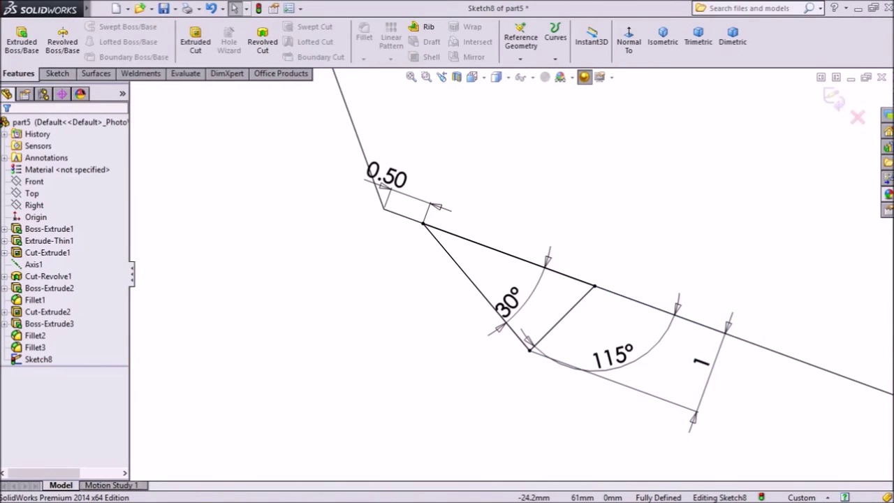
click(195, 39)
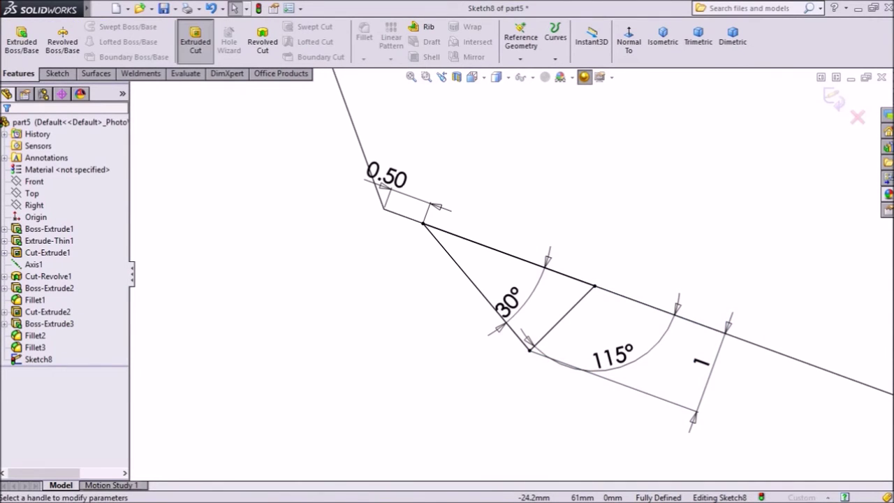
scroll(510, 274, up, 4)
middle_drag(510, 274, 486, 300)
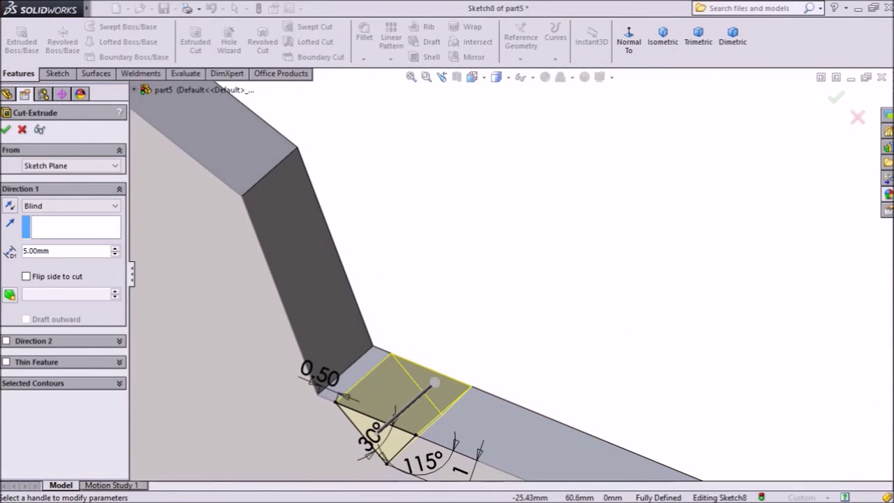
click(72, 206)
click(47, 227)
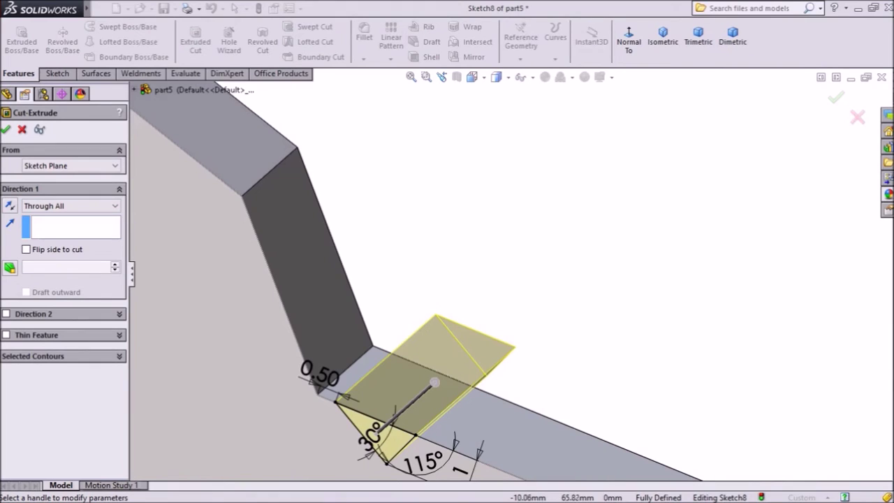
key(Return)
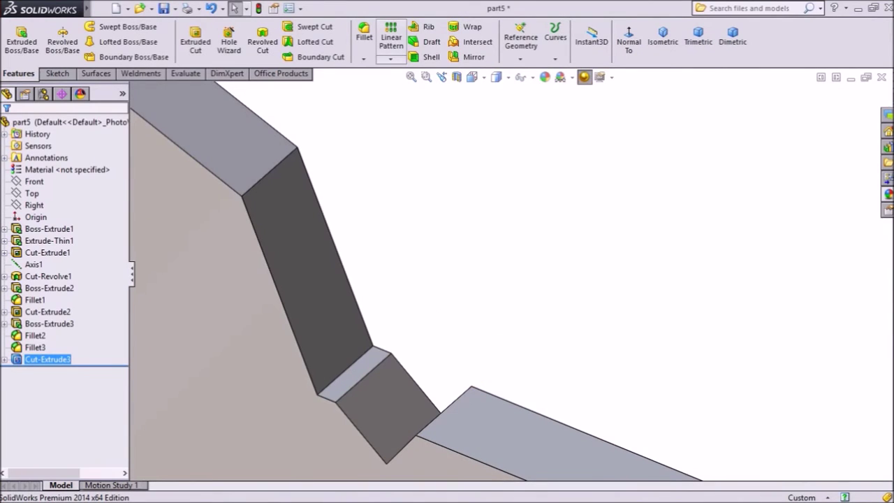
Create a linear pattern of the tooth cut along the blade's slanted edge, 4 instances spaced 2.25 mm, reversed to run away from the inner corner.
click(391, 59)
click(423, 72)
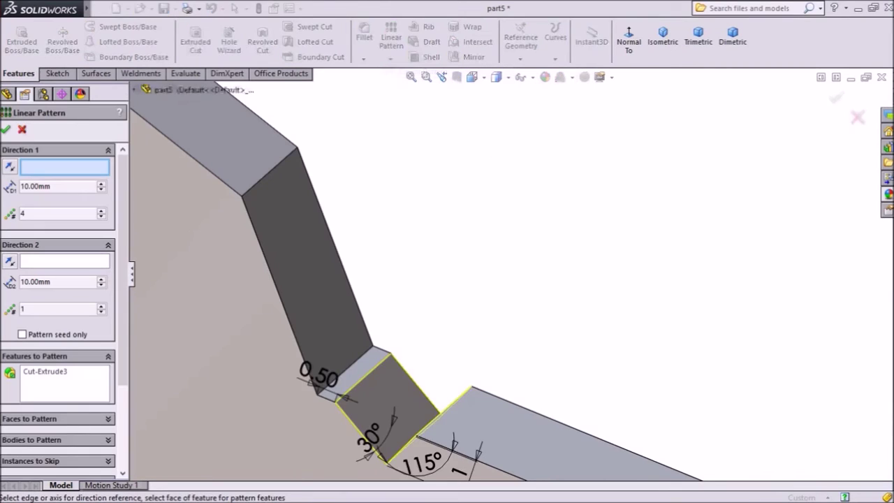
scroll(512, 272, up, 4)
scroll(611, 457, down, 2)
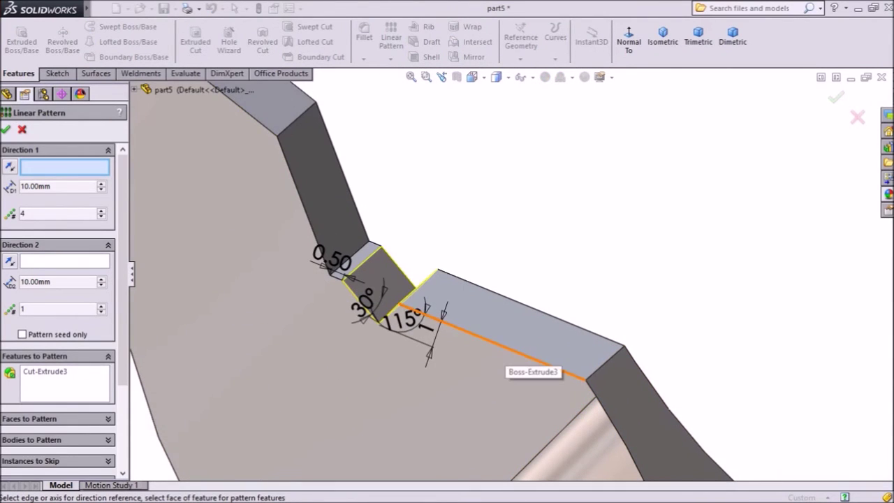
click(503, 347)
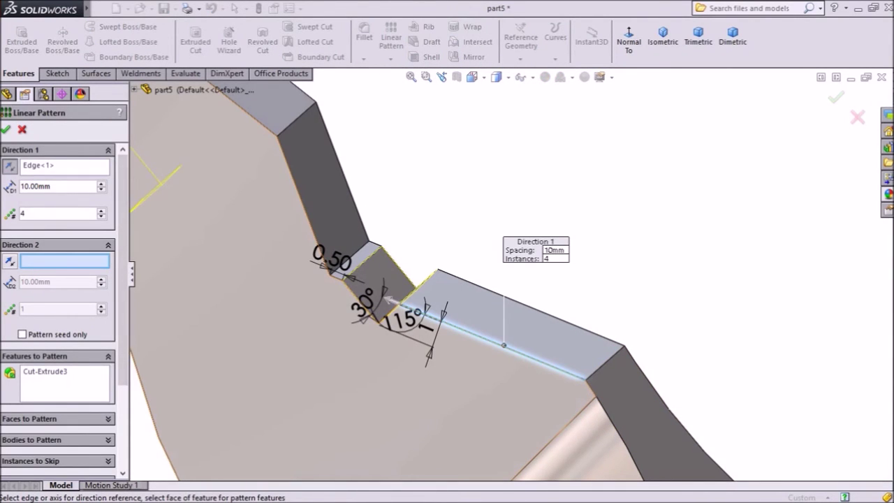
text(2.25)
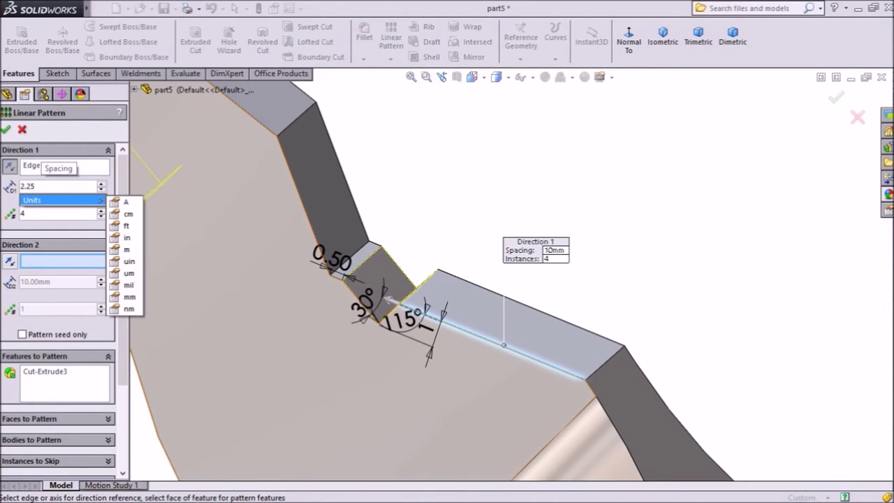
key(Return)
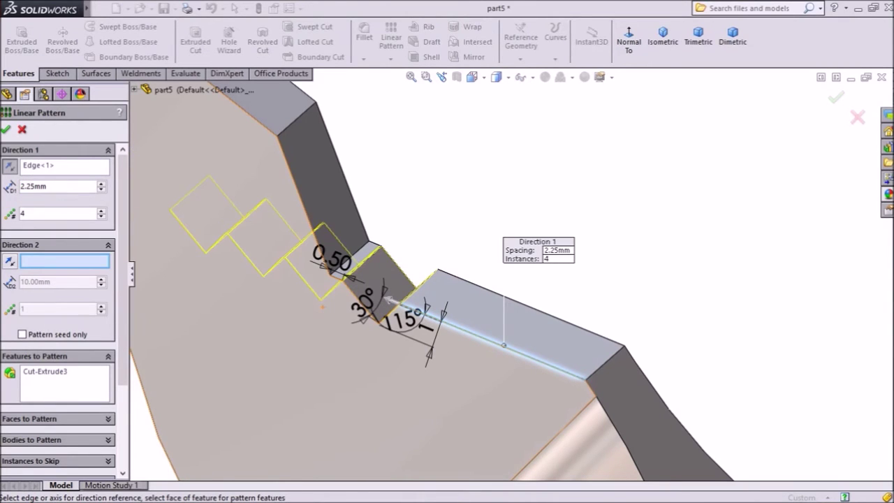
click(9, 166)
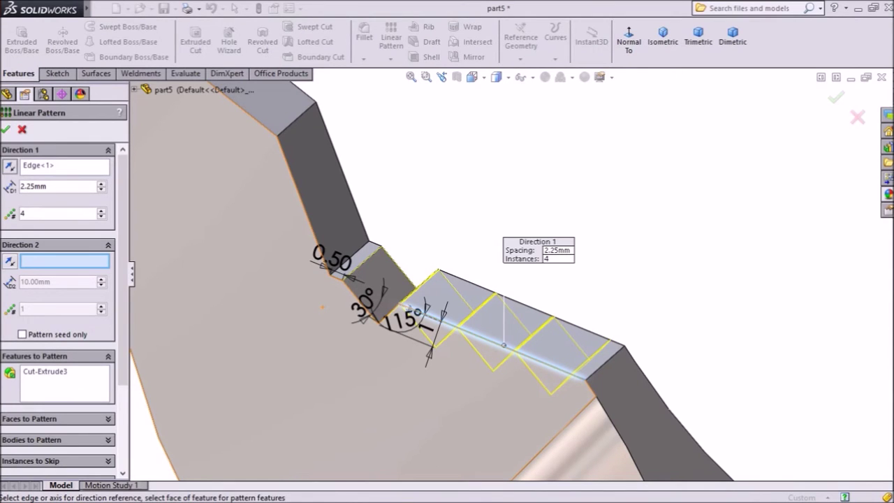
key(Return)
Fillet the edge between the blade tip's end face and its outer curved side with a 4 mm radius.
scroll(349, 305, up, 4)
middle_drag(349, 304, 346, 323)
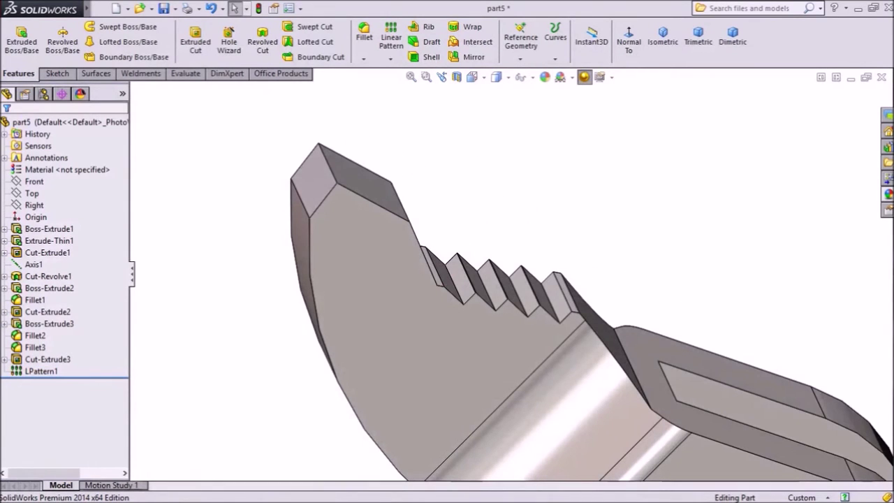
click(364, 39)
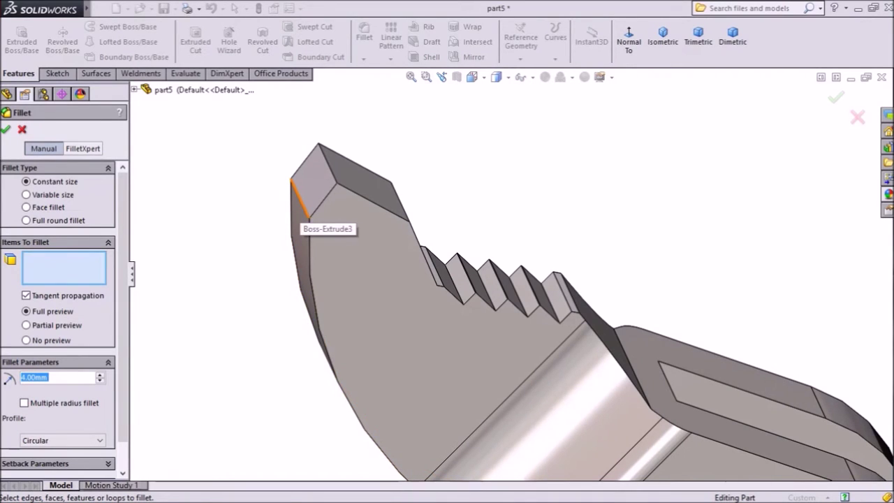
click(299, 199)
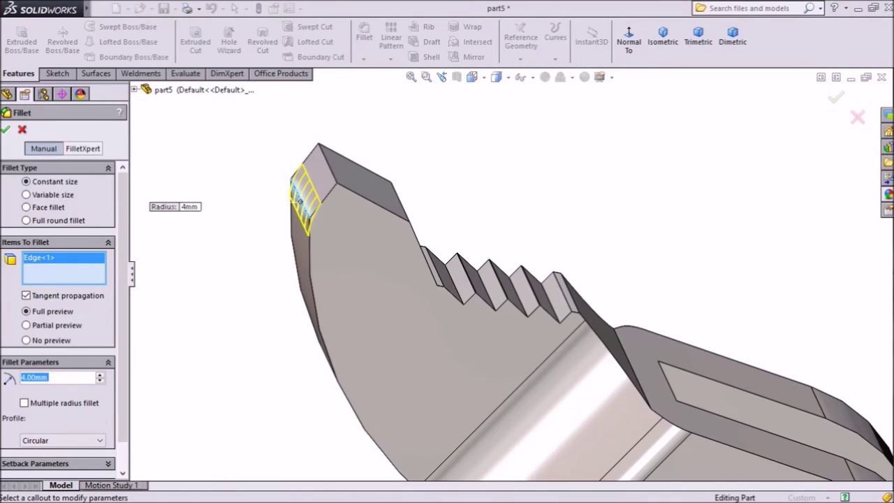
key(Return)
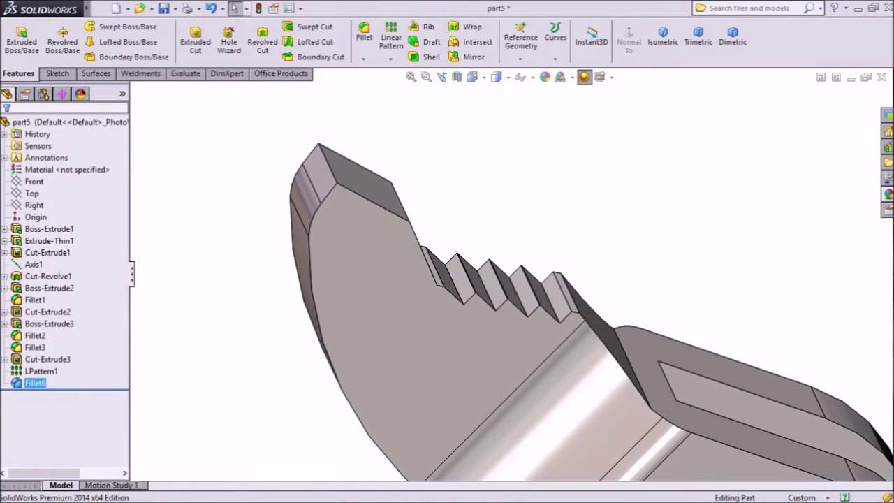
Fillet the blade tip's other end-face edge, on the toothed side, with a 1 mm radius.
click(363, 33)
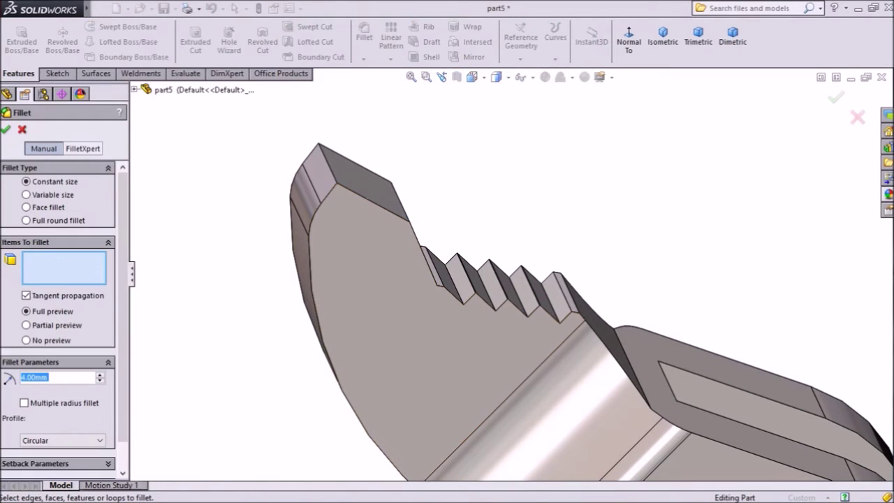
text(1)
key(Return)
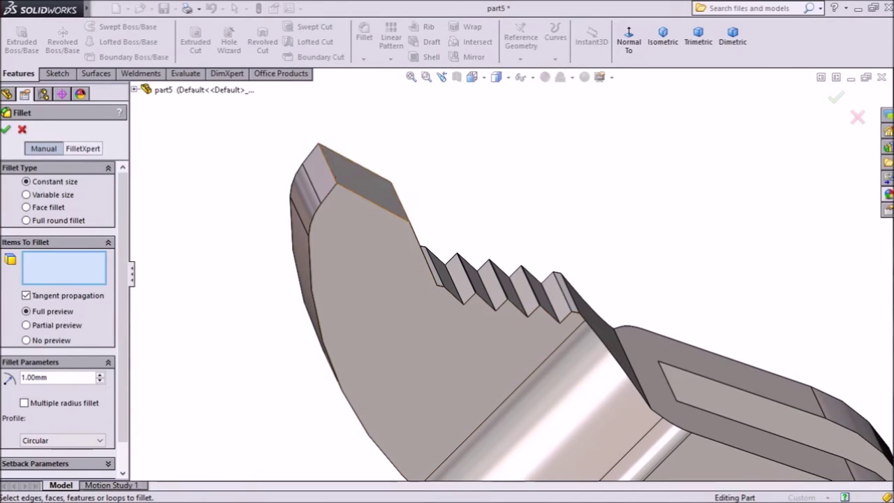
click(327, 164)
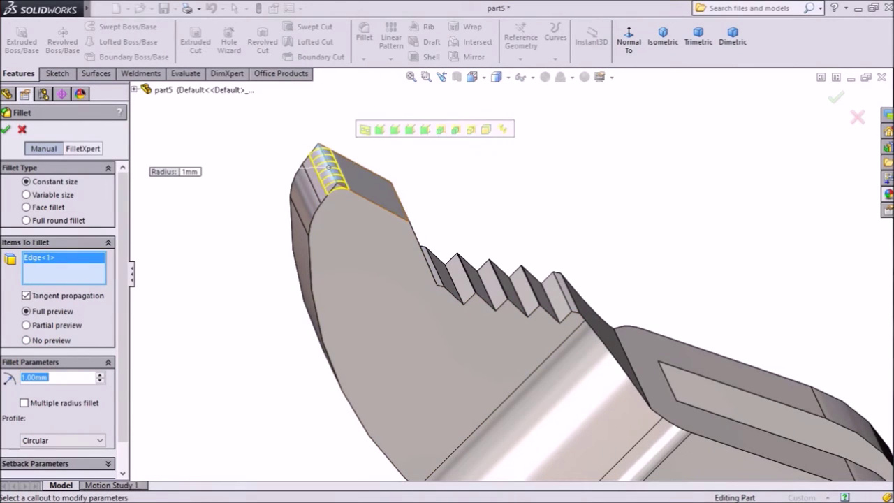
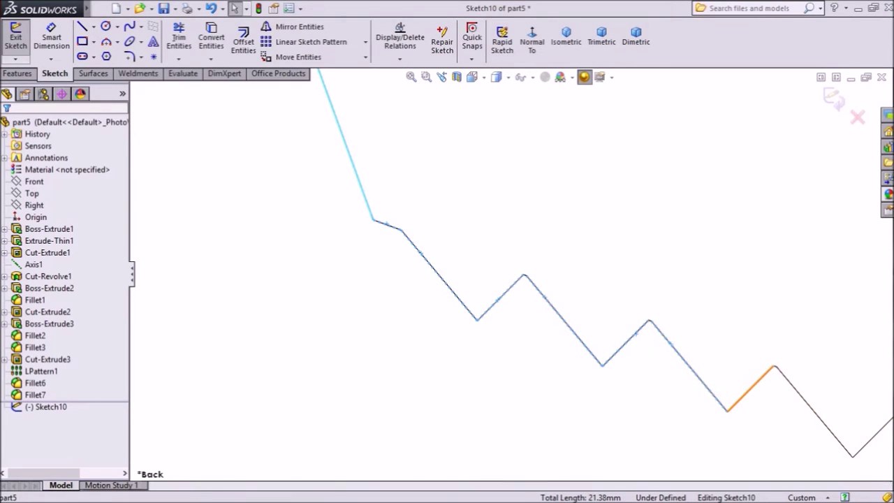
Select the remaining edges of the blade's toothed outline, including the small tooth-crest edges, and convert the whole chain into sketch entities.
scroll(510, 272, up, 6)
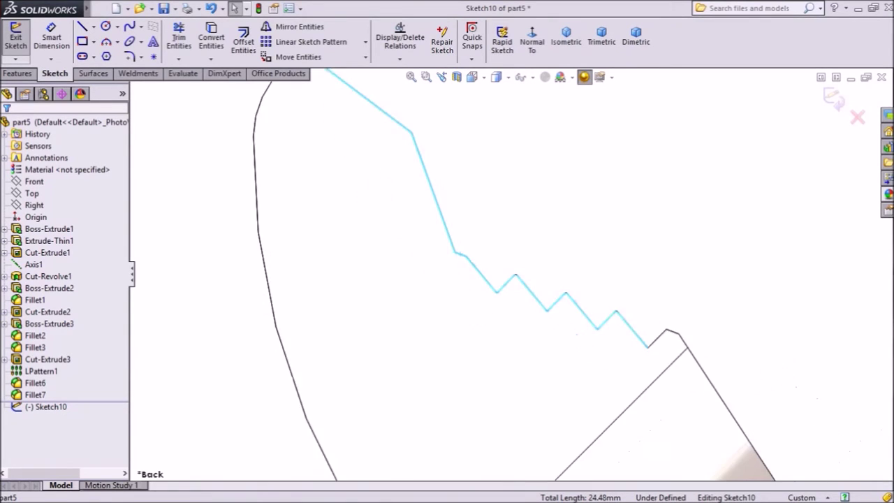
scroll(660, 339, down, 6)
scroll(559, 312, down, 3)
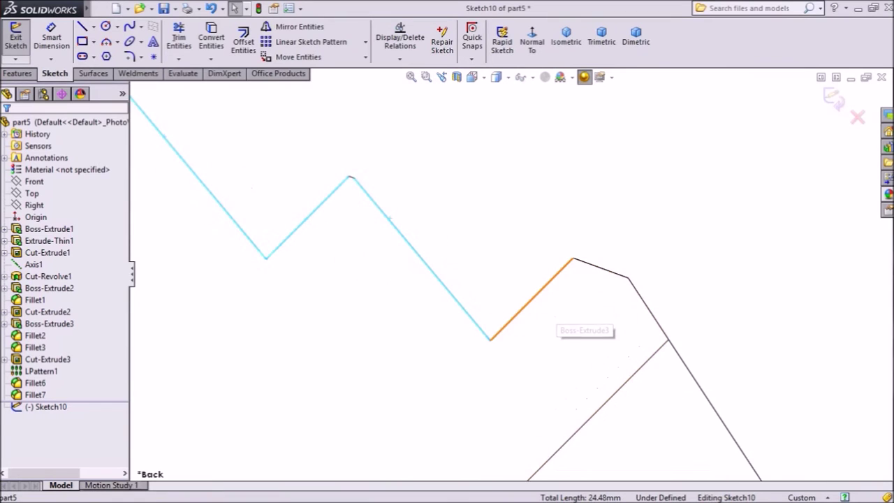
ctrl+click(597, 266)
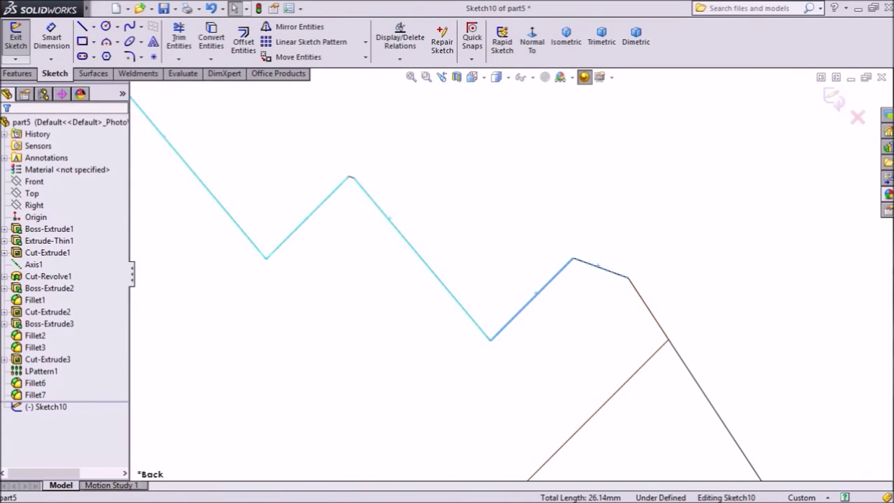
scroll(343, 171, down, 10)
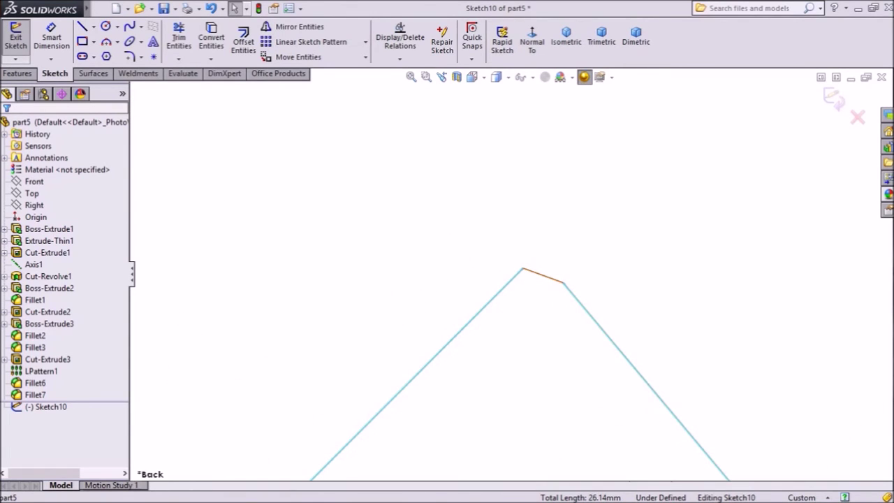
scroll(504, 272, up, 9)
scroll(213, 172, down, 6)
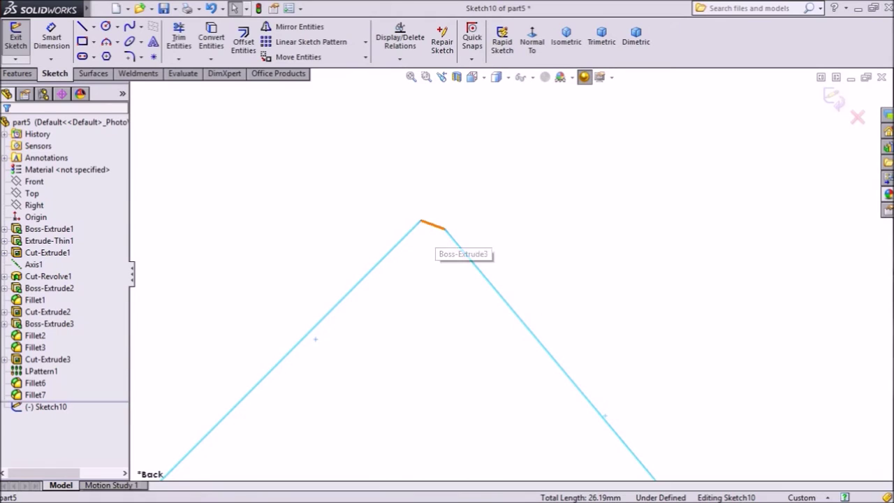
scroll(508, 271, up, 9)
scroll(300, 192, down, 7)
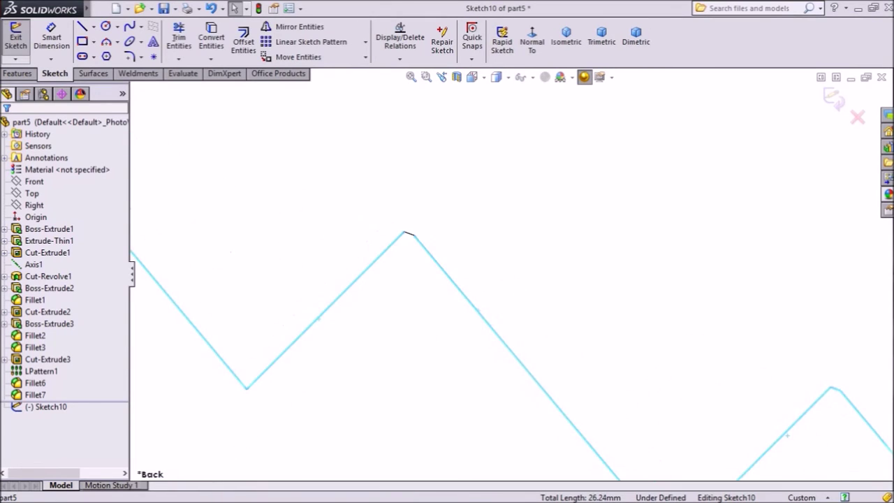
scroll(511, 274, up, 10)
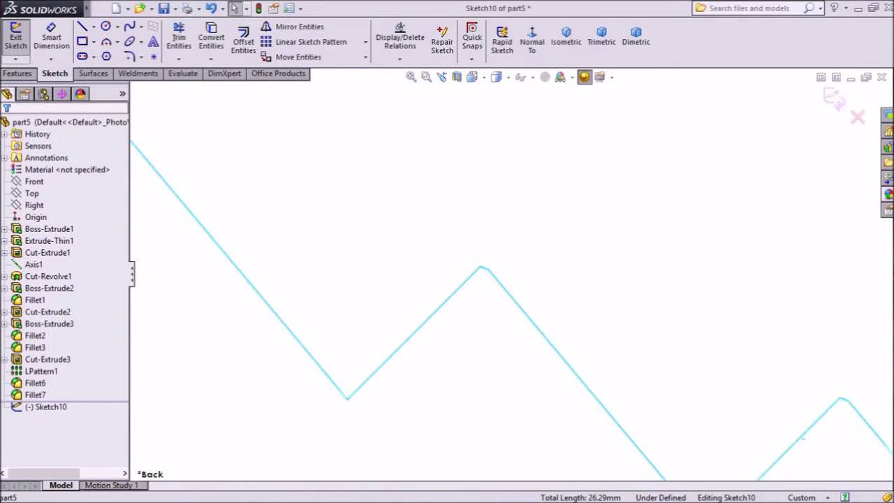
scroll(511, 273, up, 1)
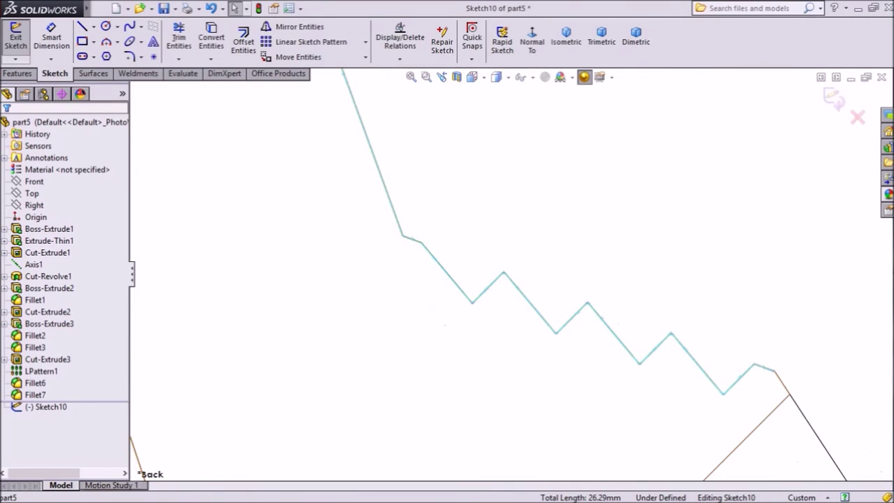
scroll(791, 391, down, 2)
scroll(790, 392, up, 7)
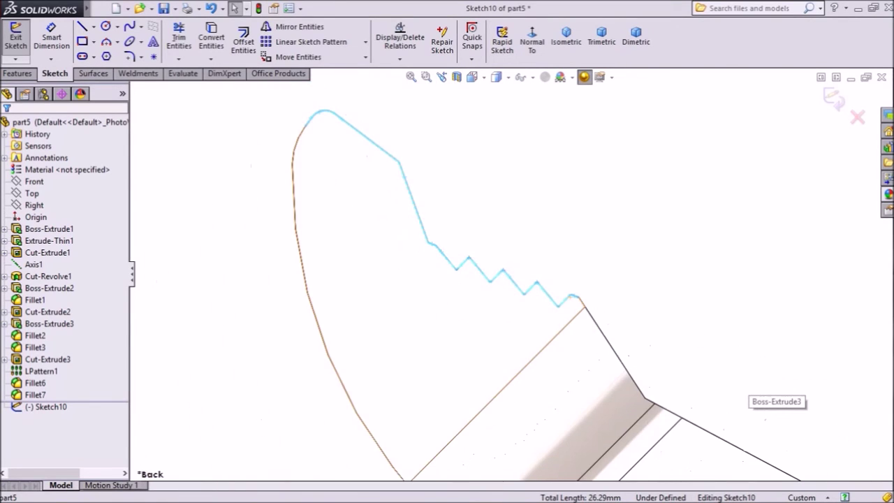
scroll(371, 145, down, 1)
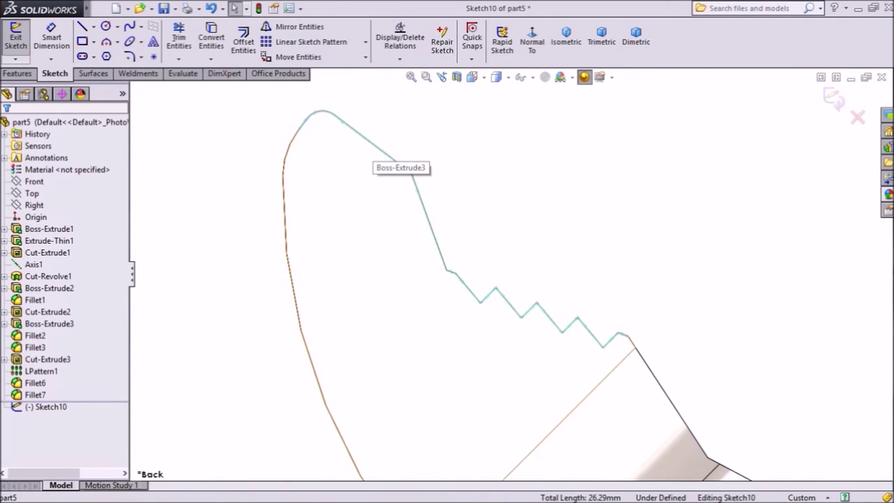
click(211, 36)
Sketch a line about 6.6 mm long from the toothed outline's inner end along the adjoining straight edge towards the lever body.
scroll(642, 352, down, 5)
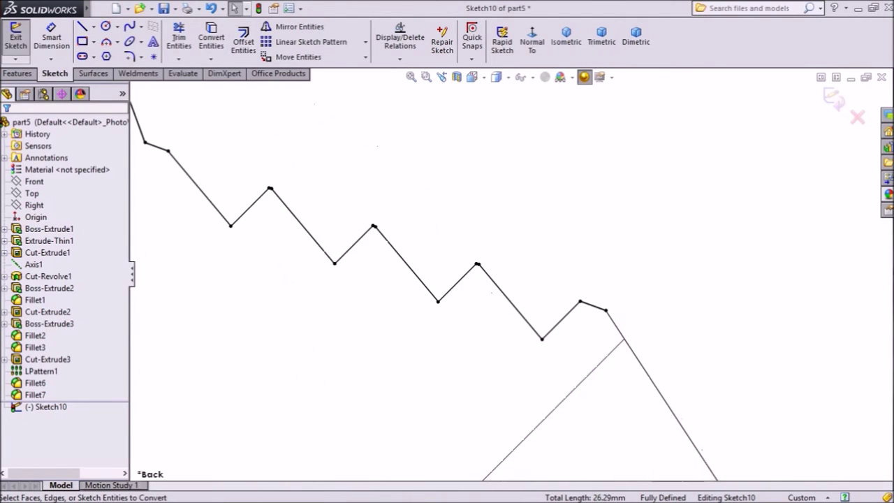
scroll(561, 320, down, 3)
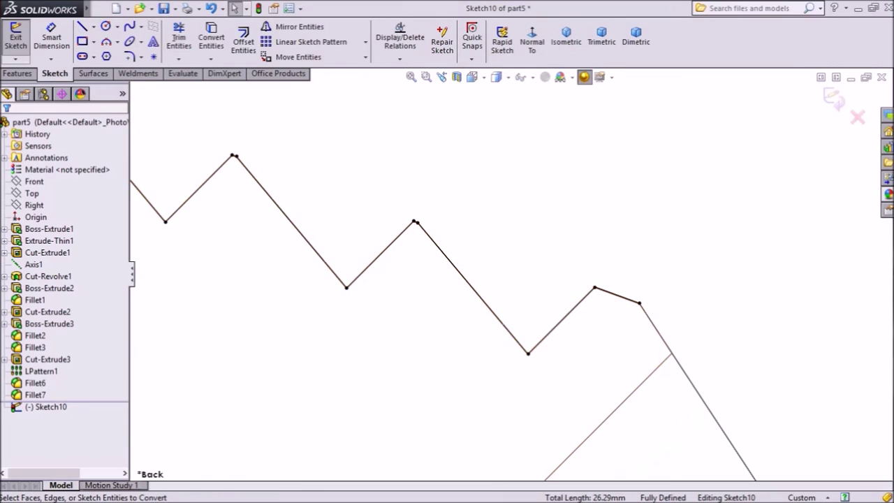
scroll(557, 337, up, 11)
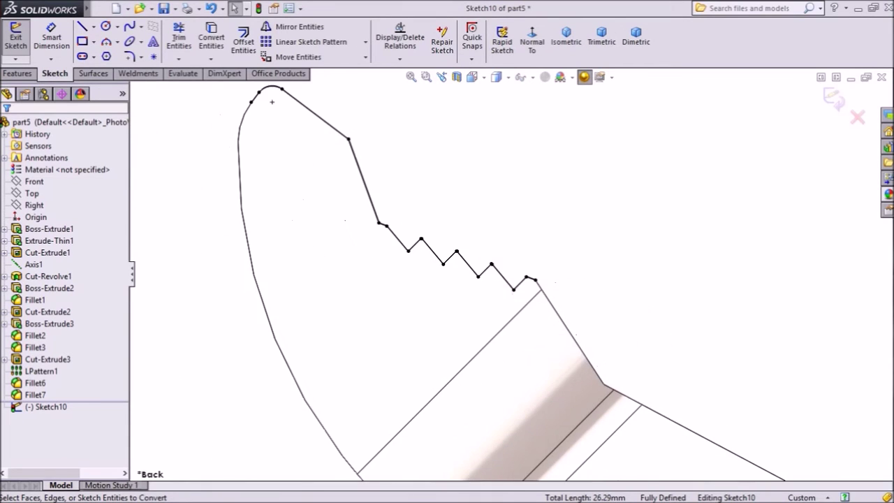
scroll(344, 155, down, 2)
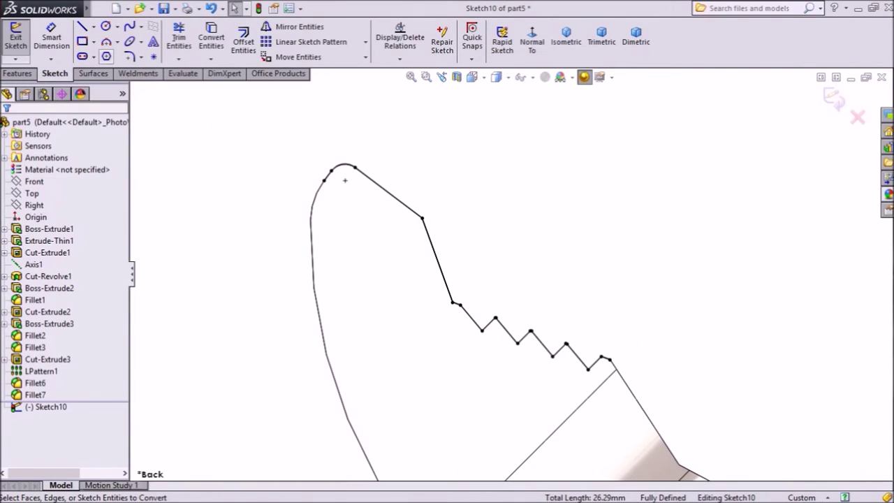
click(82, 26)
scroll(437, 248, up, 2)
scroll(601, 404, down, 3)
scroll(642, 398, down, 3)
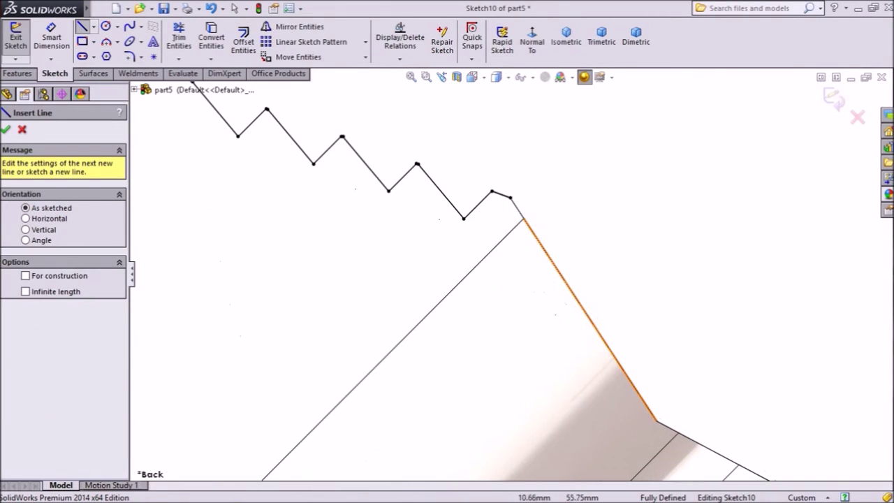
click(528, 215)
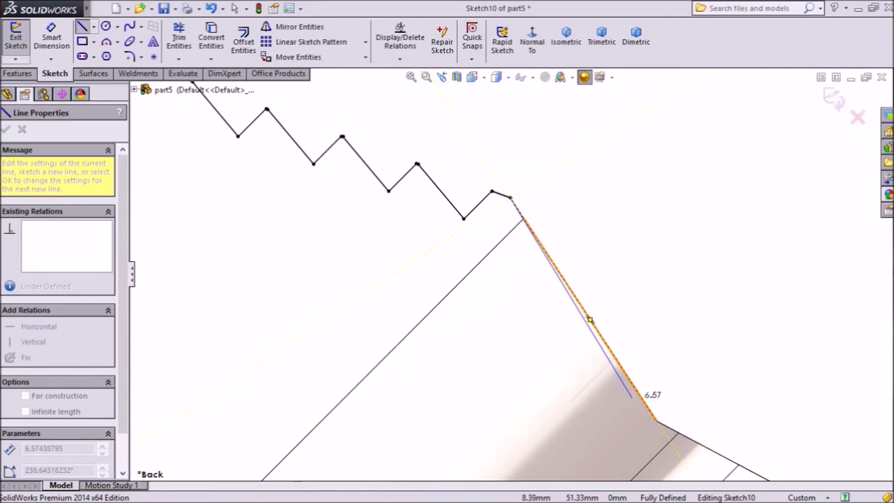
click(638, 393)
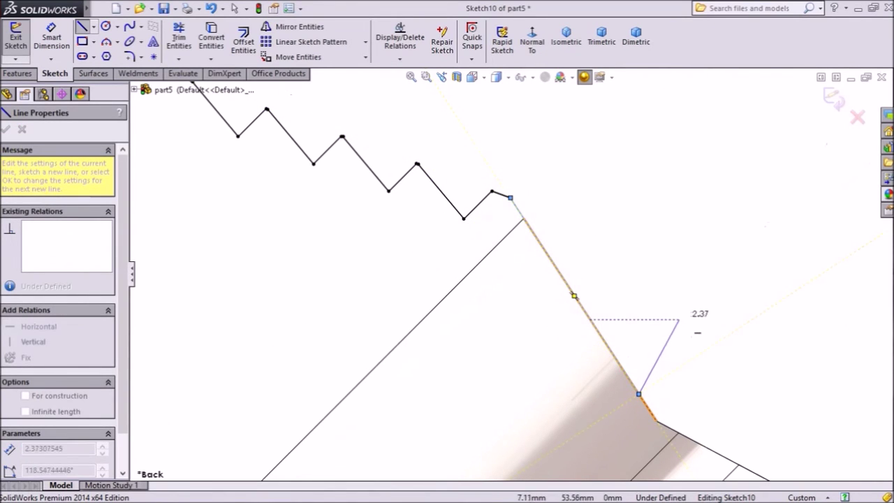
right_click(717, 218)
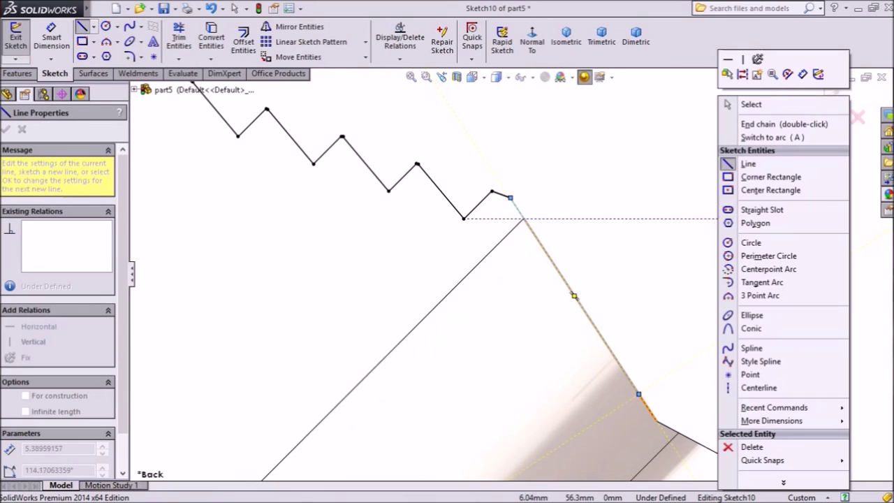
click(751, 105)
Dimension the new straight line's length to 6 mm.
scroll(646, 353, down, 4)
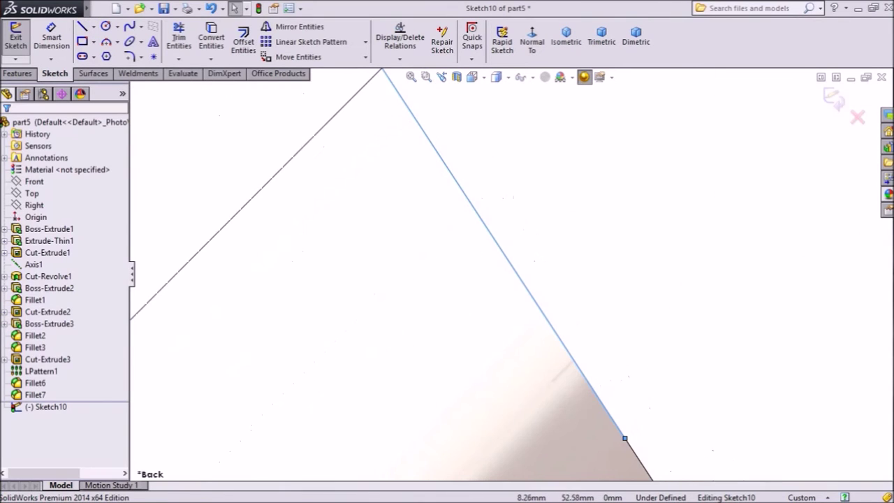
scroll(512, 274, up, 2)
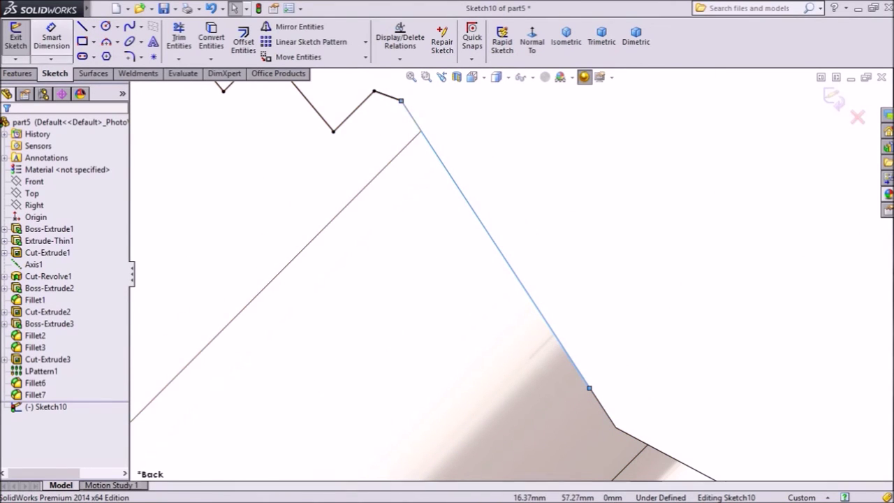
click(52, 37)
click(517, 277)
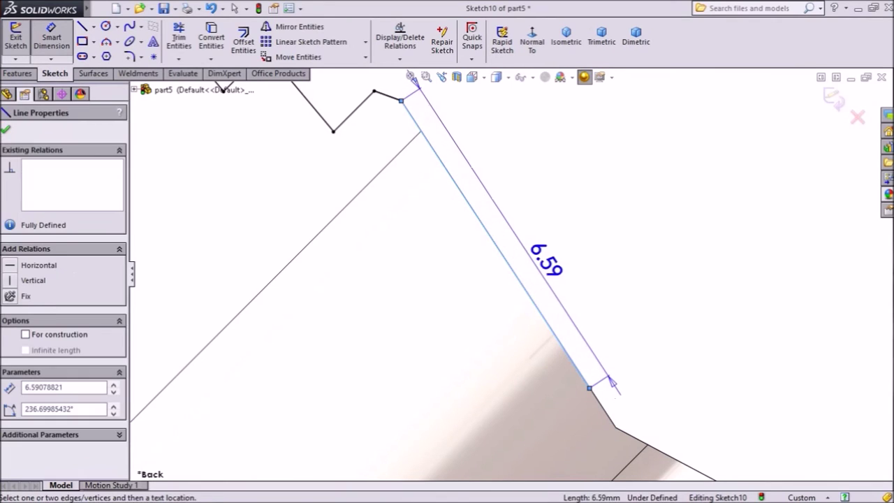
click(545, 260)
text(6)
key(Return)
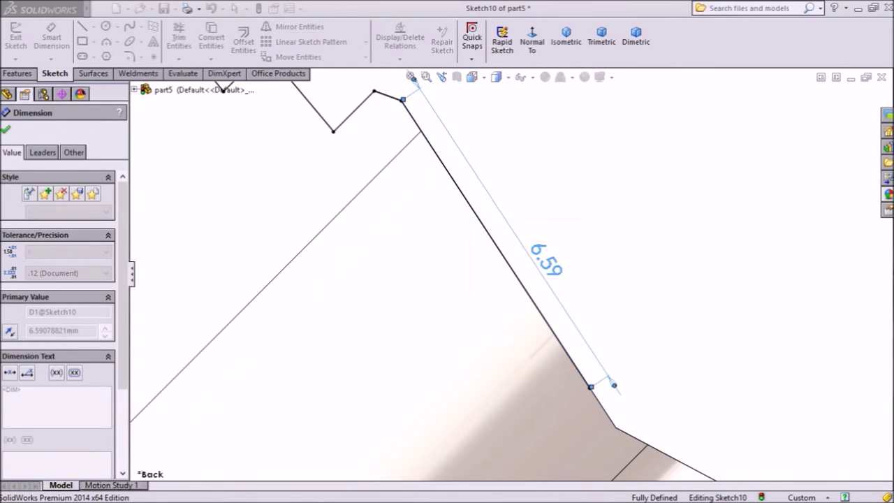
Sketch a 3 Point Arc of about 14.5 mm radius from the outline's tip end to the straight line's free end, bulging towards the blade's outer side.
scroll(537, 297, up, 1)
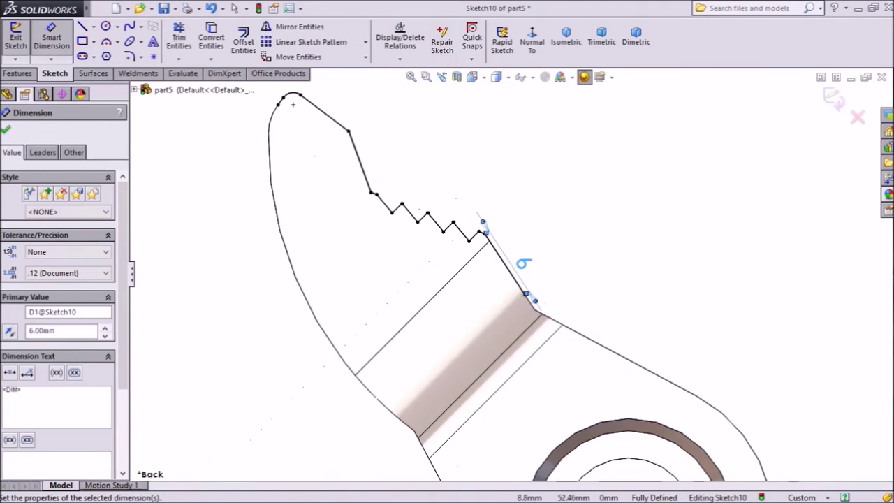
scroll(419, 136, down, 1)
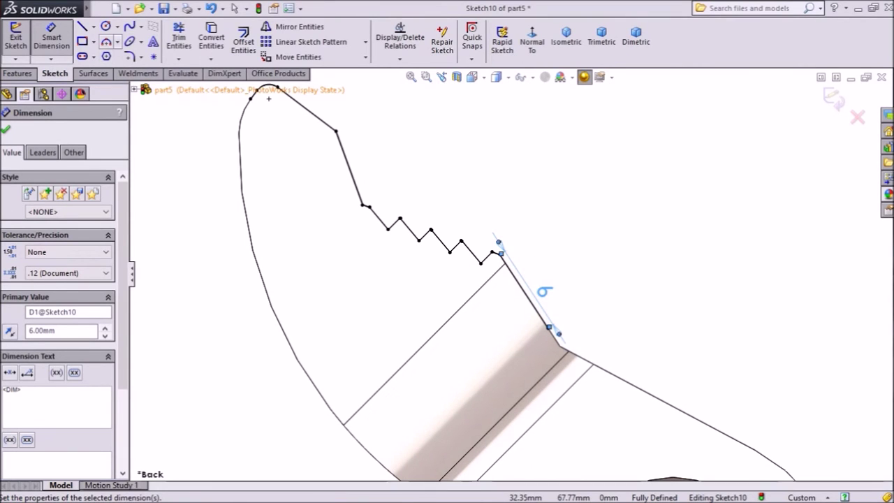
click(117, 41)
click(140, 83)
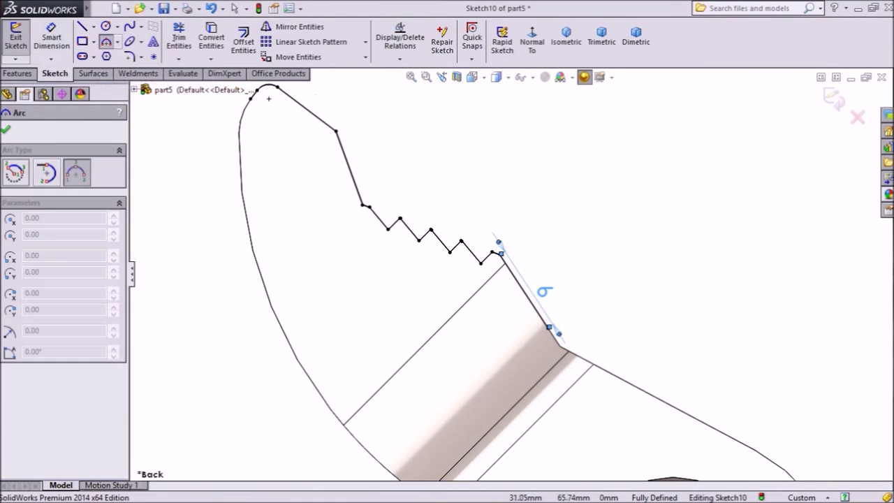
click(251, 99)
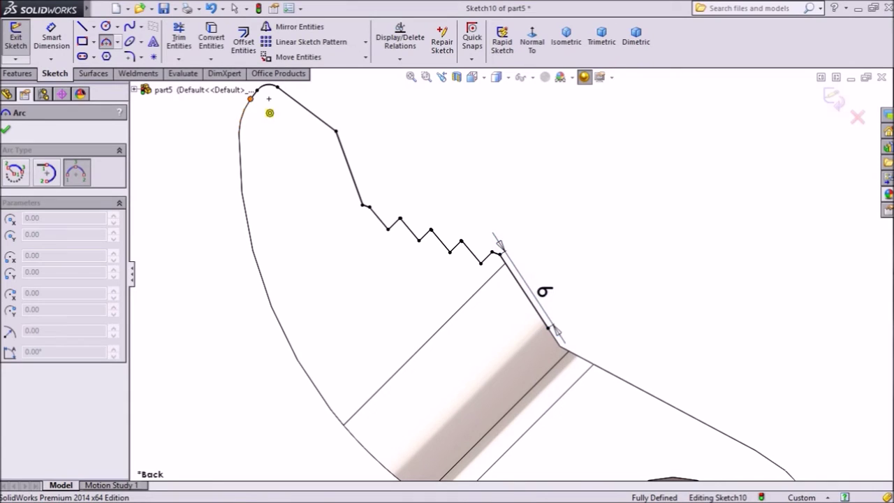
click(549, 328)
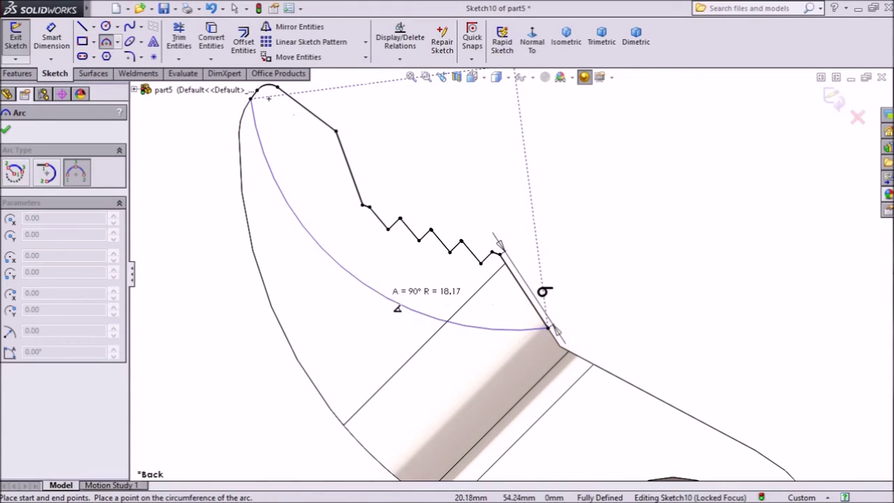
click(325, 301)
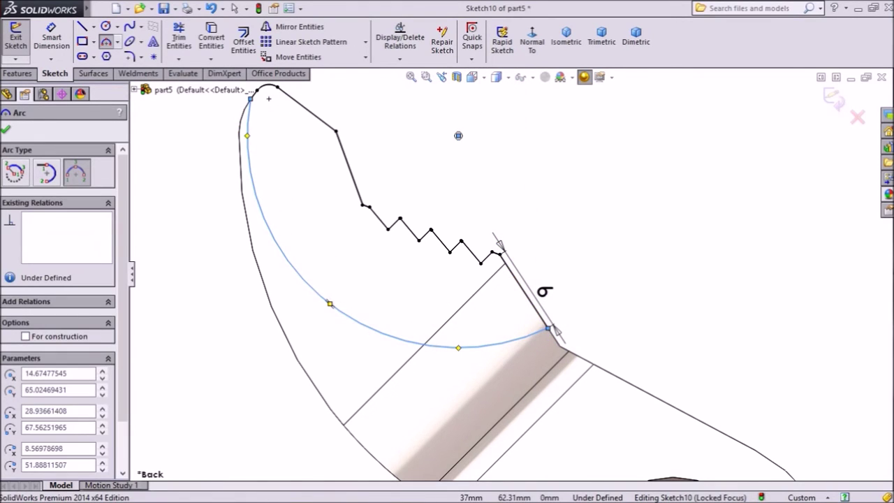
Dimension the closing arc's radius to 17 mm.
click(51, 37)
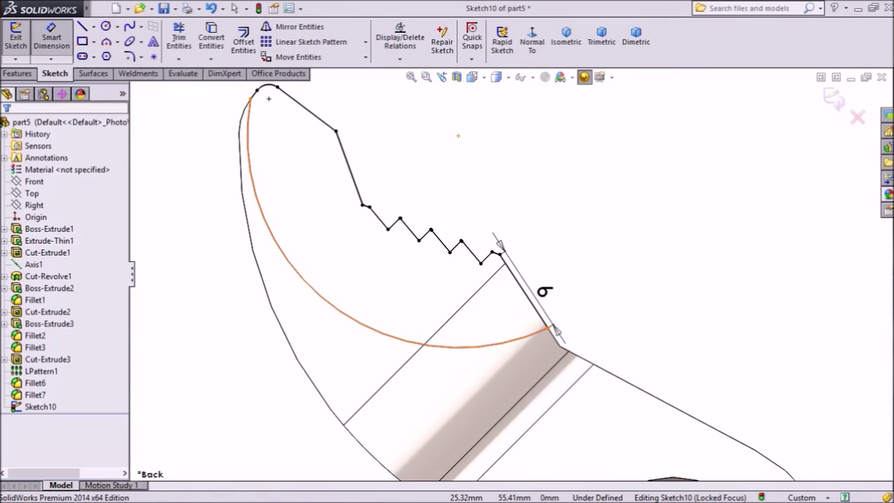
click(288, 259)
click(231, 326)
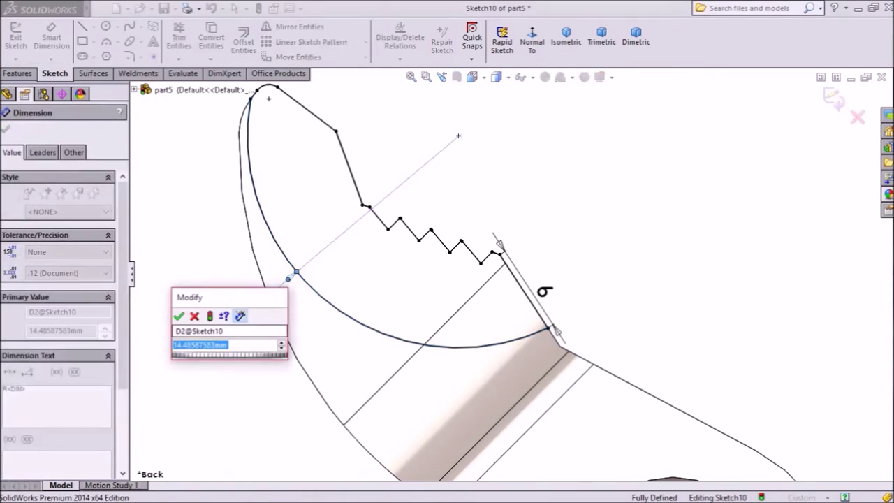
text(17)
key(Return)
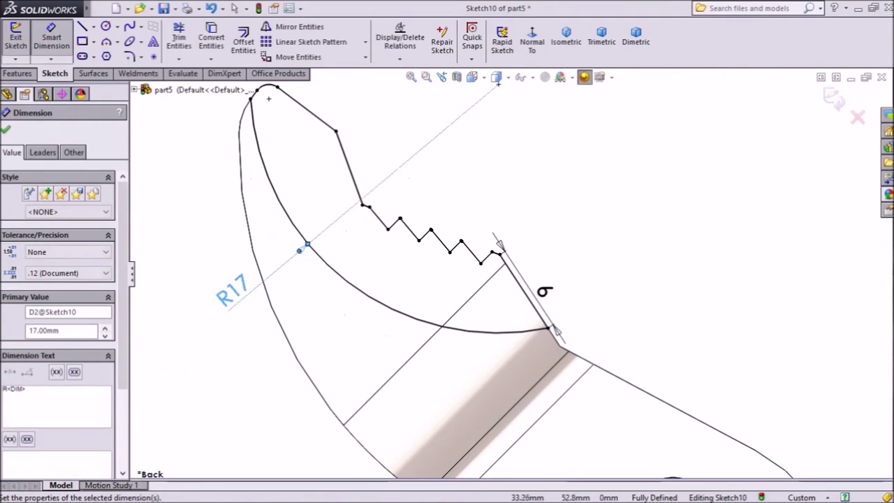
click(6, 129)
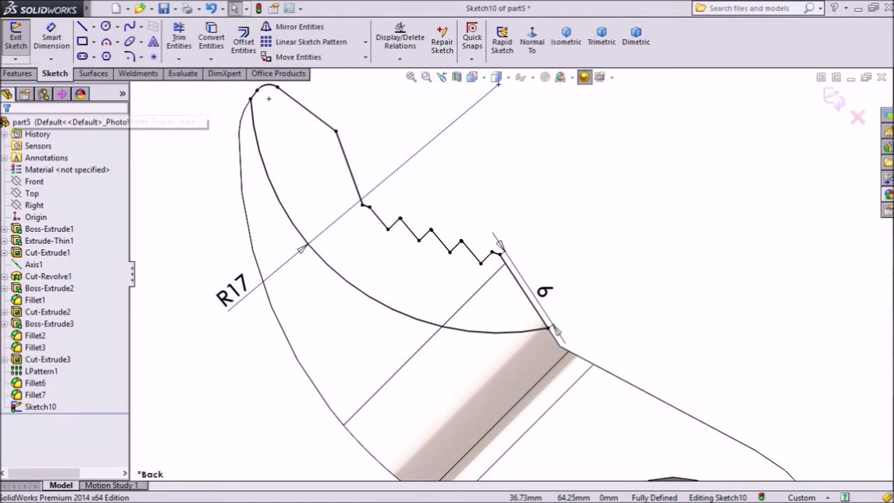
Extrude the closed toothed profile 8 mm with a Mid Plane end condition, merging it with the blade.
click(18, 74)
click(22, 41)
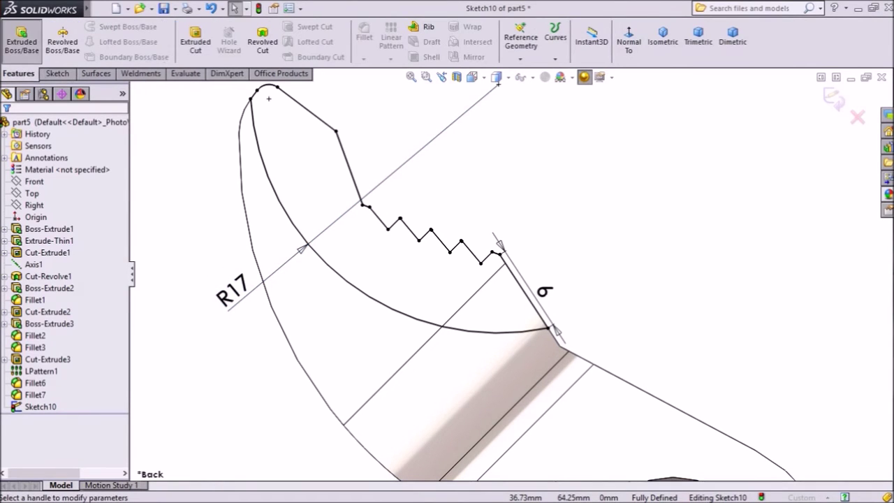
click(71, 206)
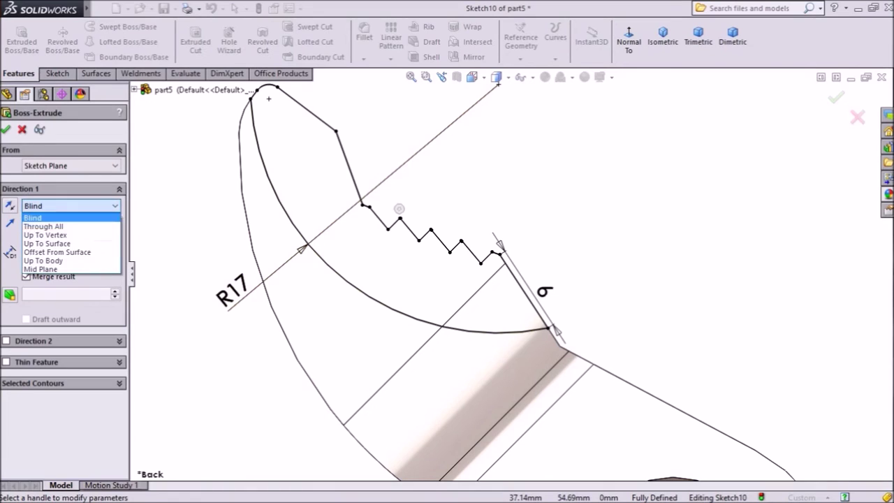
click(42, 269)
text(8)
scroll(510, 273, up, 2)
middle_drag(437, 246, 498, 258)
scroll(498, 258, down, 2)
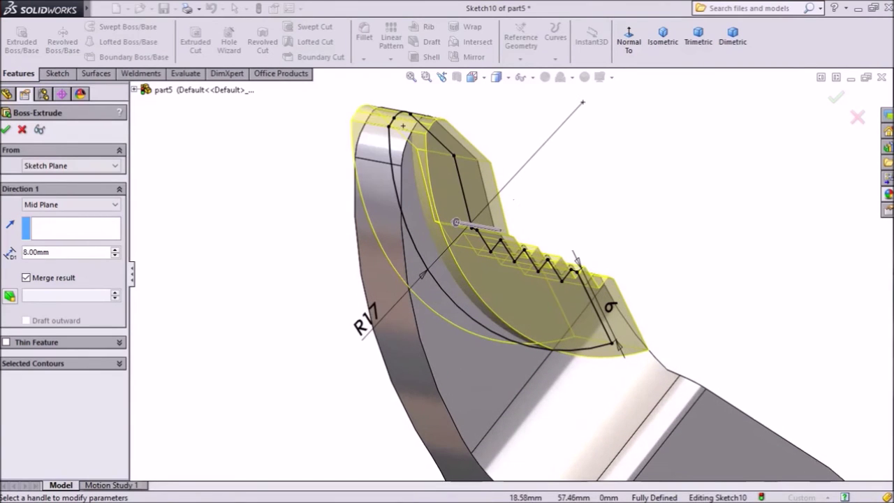
middle_drag(498, 259, 450, 269)
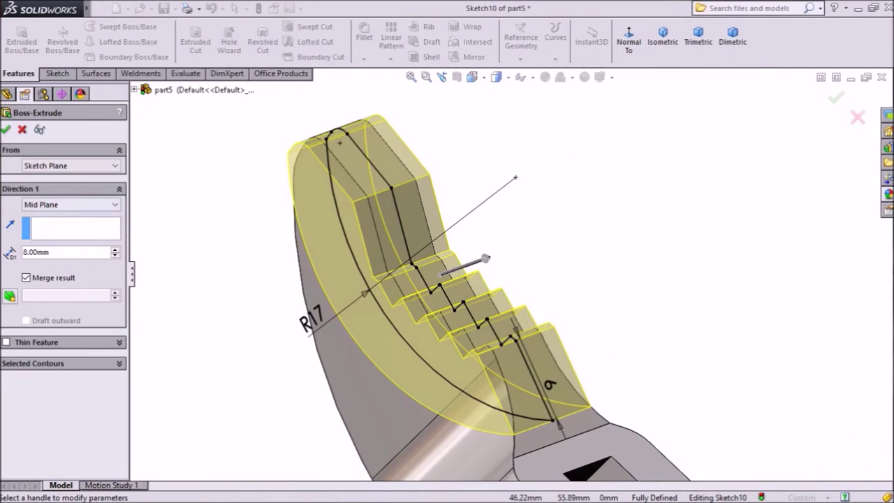
click(6, 129)
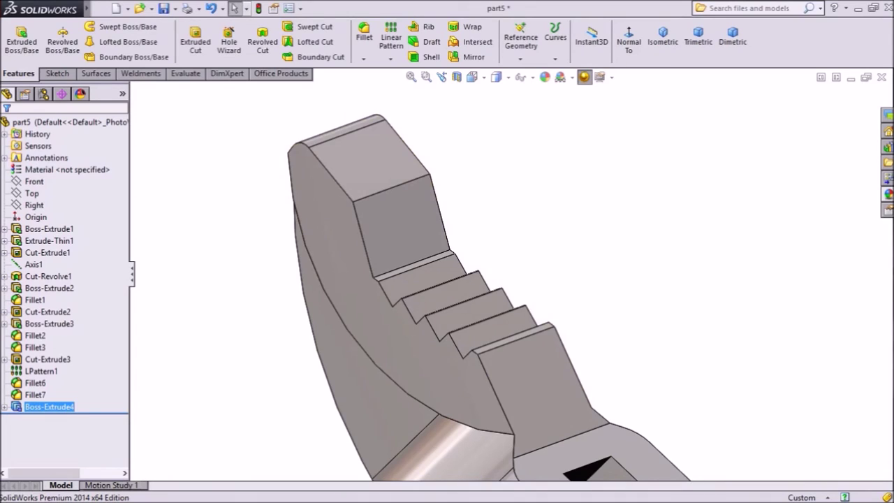
Start a constant-size fillet of 20 mm radius on the two edges where the handle's narrow side meets the lever plates' rounded ends.
scroll(510, 275, up, 4)
middle_drag(510, 275, 650, 279)
scroll(506, 276, up, 5)
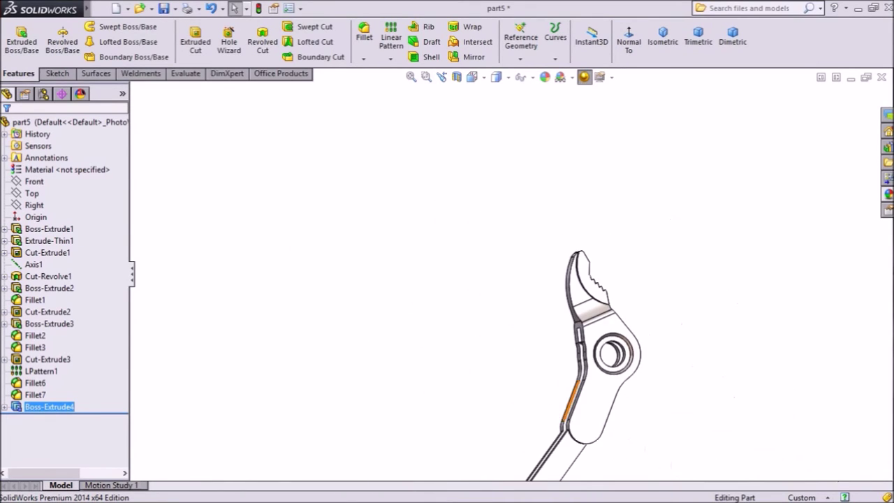
scroll(600, 384, down, 5)
scroll(538, 360, up, 3)
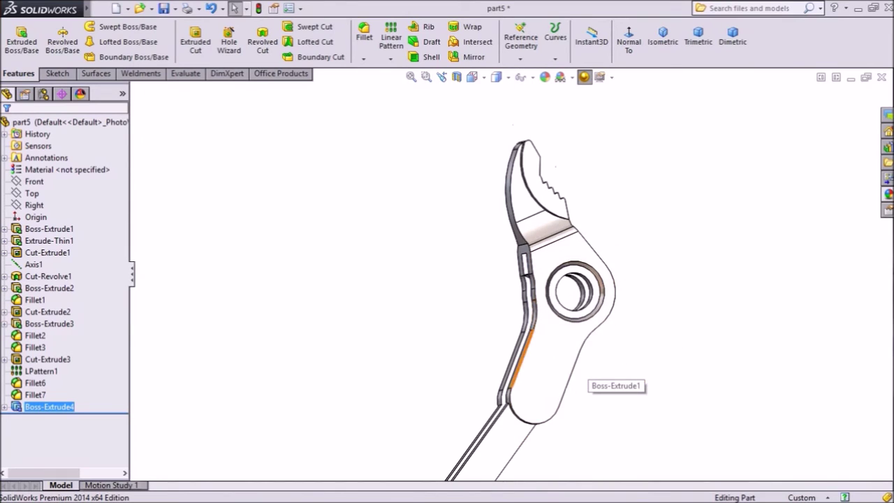
scroll(528, 363, down, 2)
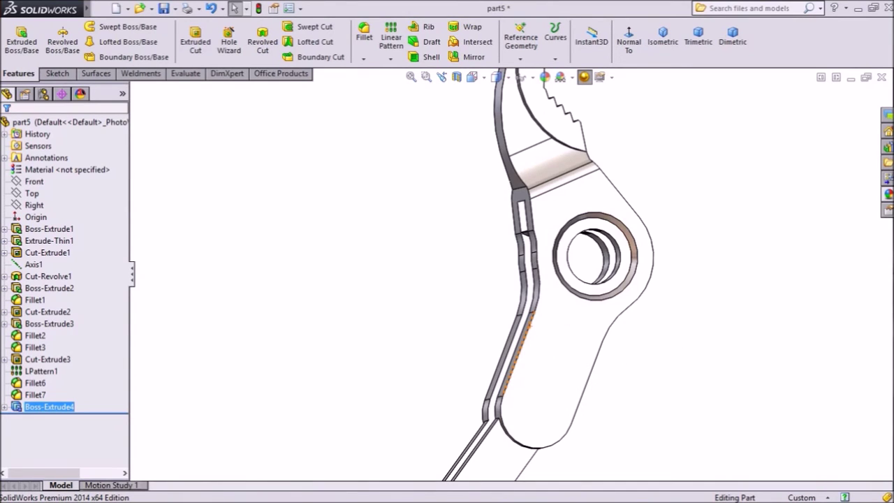
click(364, 37)
text(20)
key(Return)
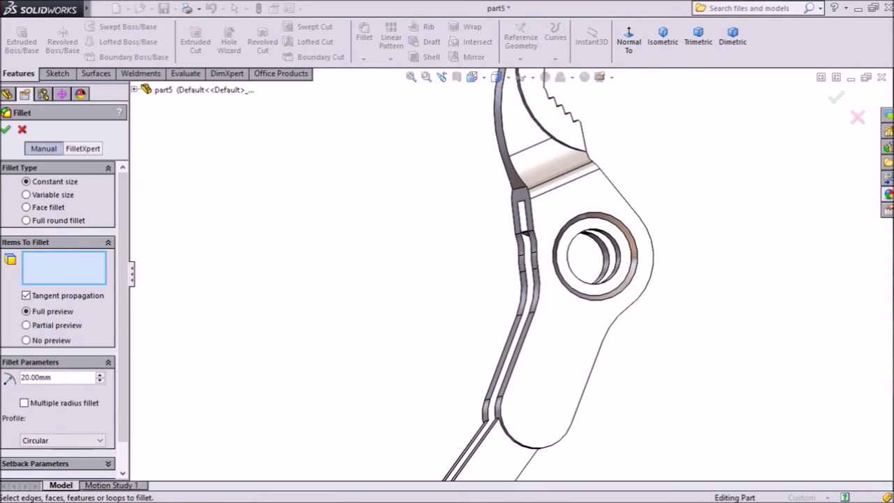
scroll(512, 274, up, 2)
middle_drag(447, 356, 499, 370)
scroll(499, 370, down, 4)
scroll(458, 357, down, 5)
click(556, 330)
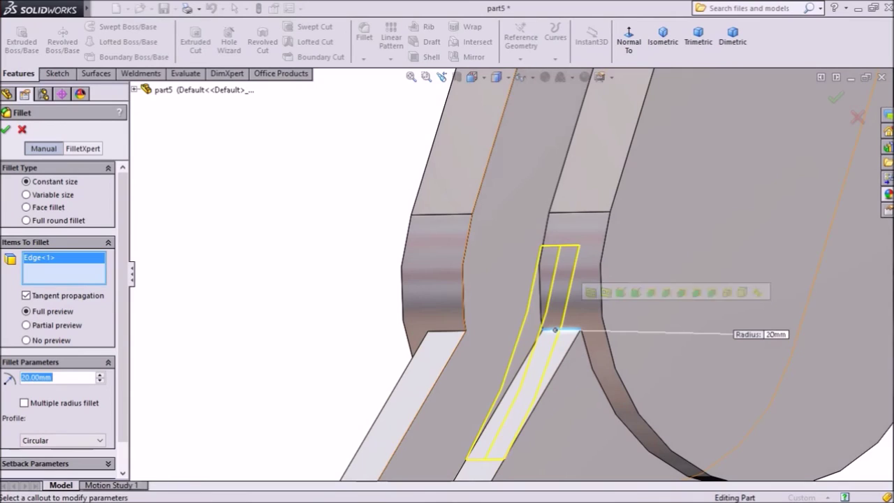
click(449, 331)
Add the two matching edges on the handle's opposite narrow side to the 20 mm fillet and apply it.
scroll(512, 273, up, 5)
middle_drag(650, 412, 569, 421)
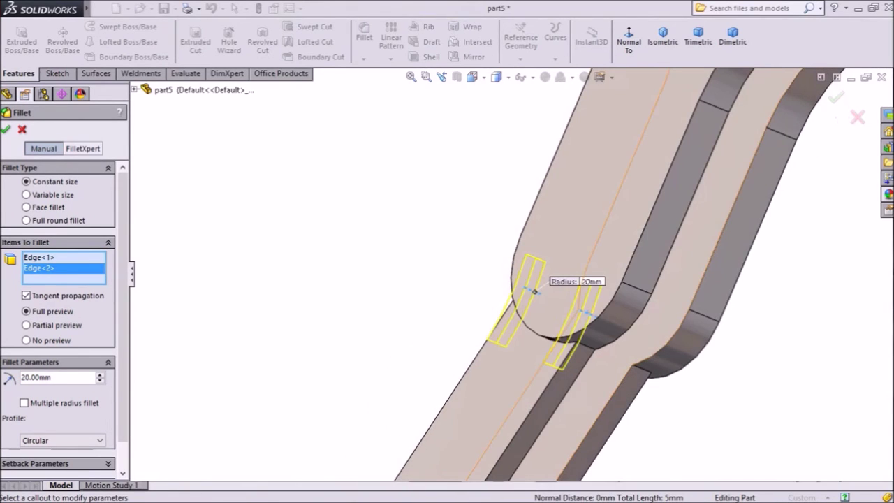
scroll(608, 367, down, 2)
click(579, 340)
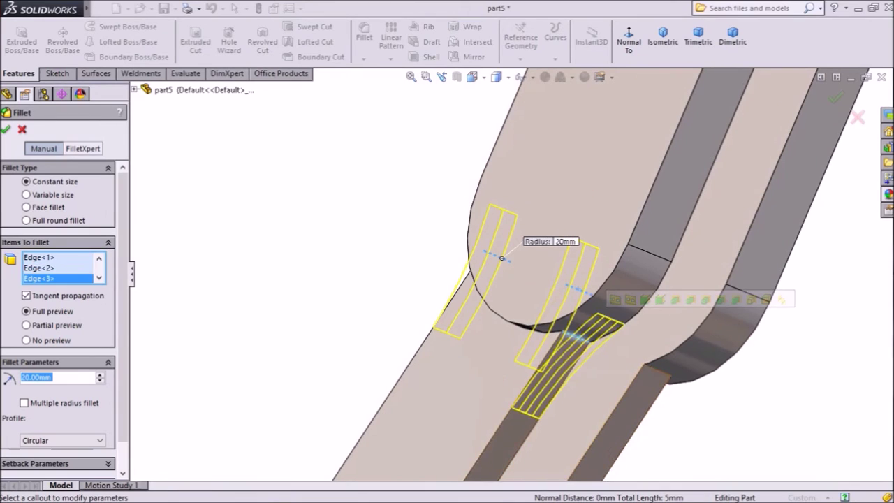
click(655, 369)
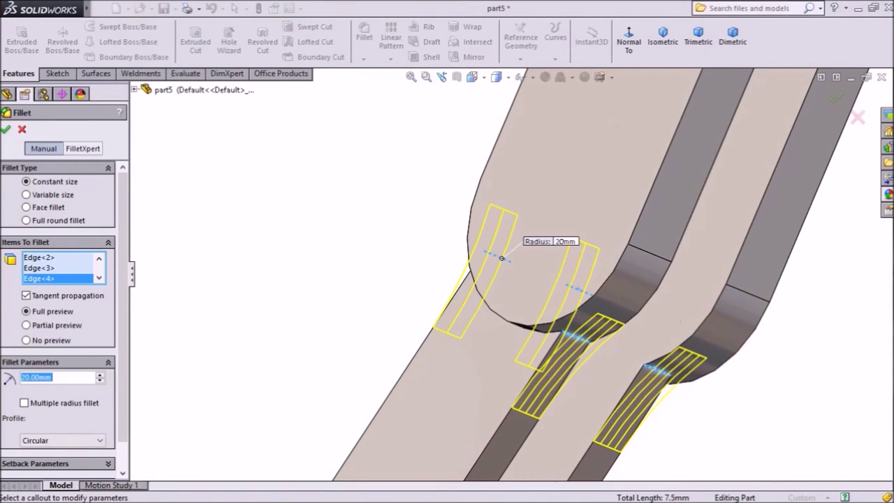
key(Return)
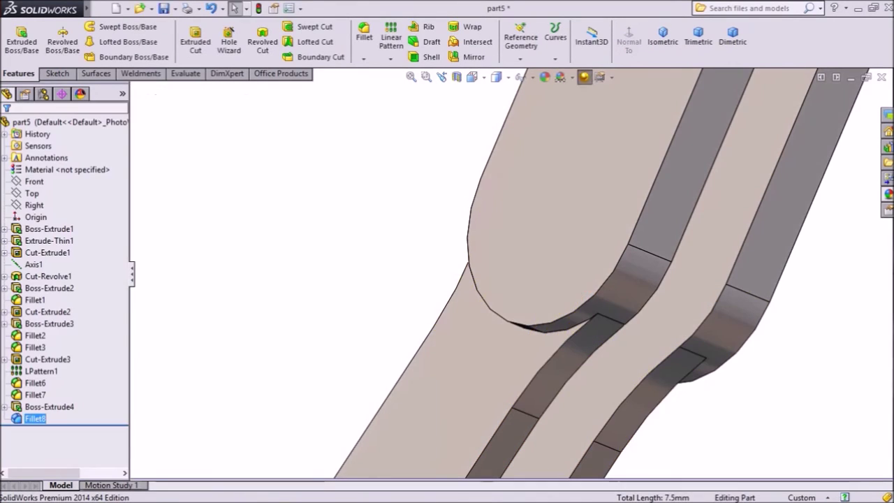
Fillet the edges of the handle's free end face with a 3 mm radius.
click(364, 33)
text(3)
key(Return)
scroll(511, 274, up, 8)
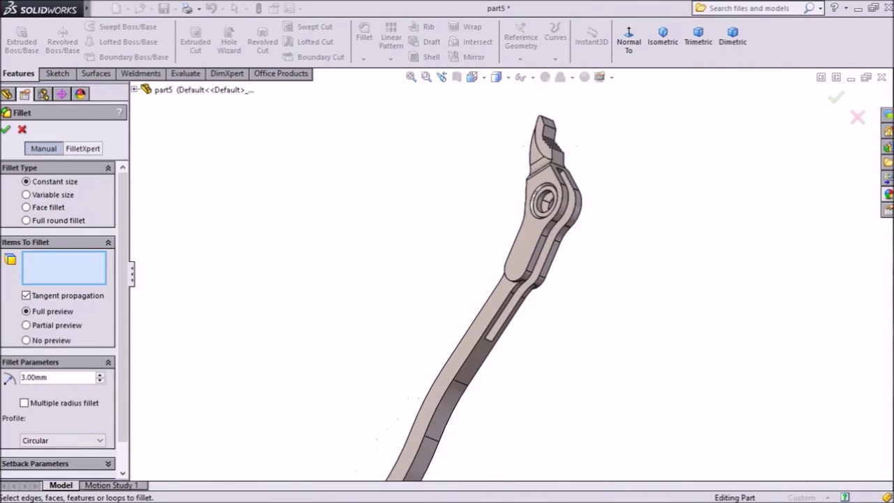
scroll(512, 274, up, 5)
middle_drag(428, 400, 467, 352)
scroll(457, 382, down, 9)
click(490, 336)
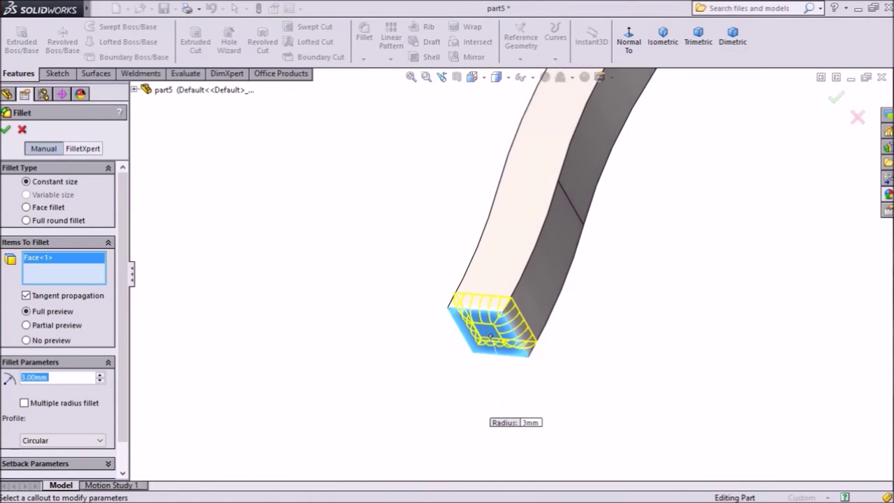
key(Return)
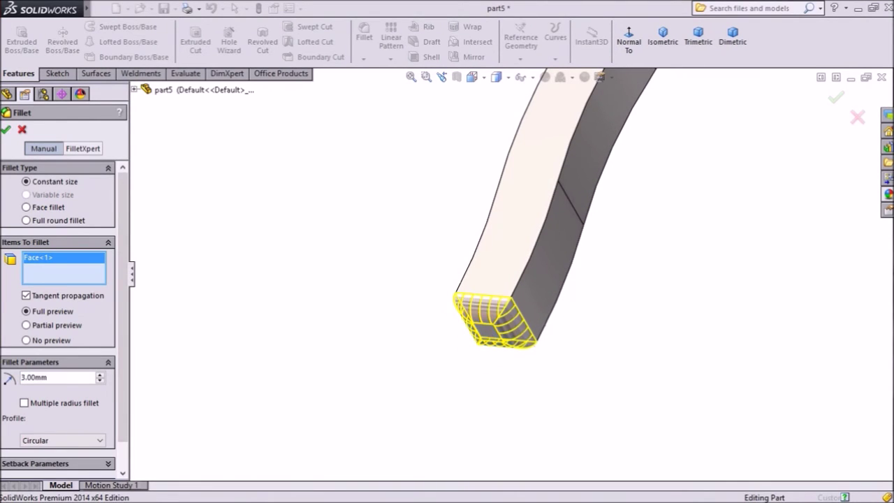
Fillet the long edges of the handle's two broad side faces with a 1 mm radius.
click(364, 34)
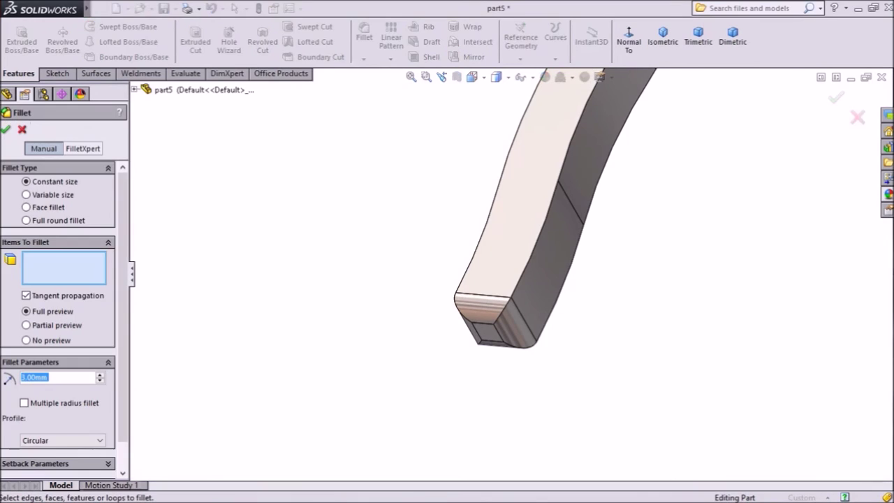
text(1)
key(Return)
click(516, 235)
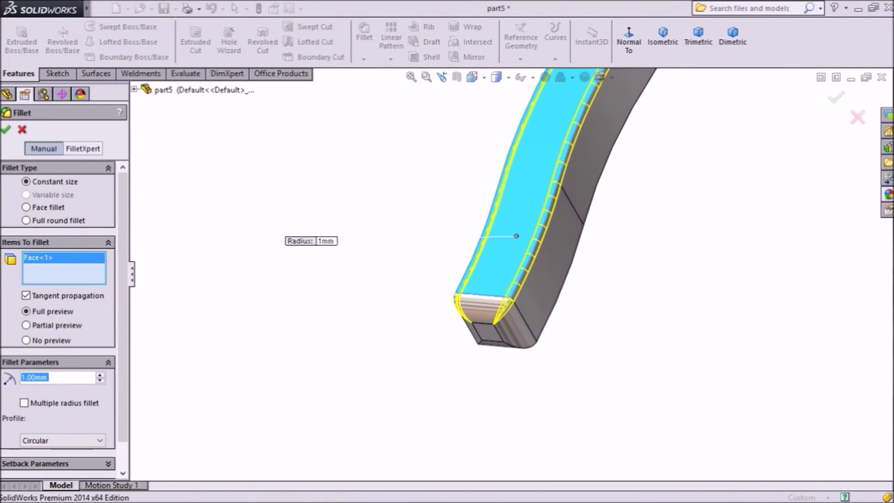
key(f)
middle_drag(517, 329, 371, 328)
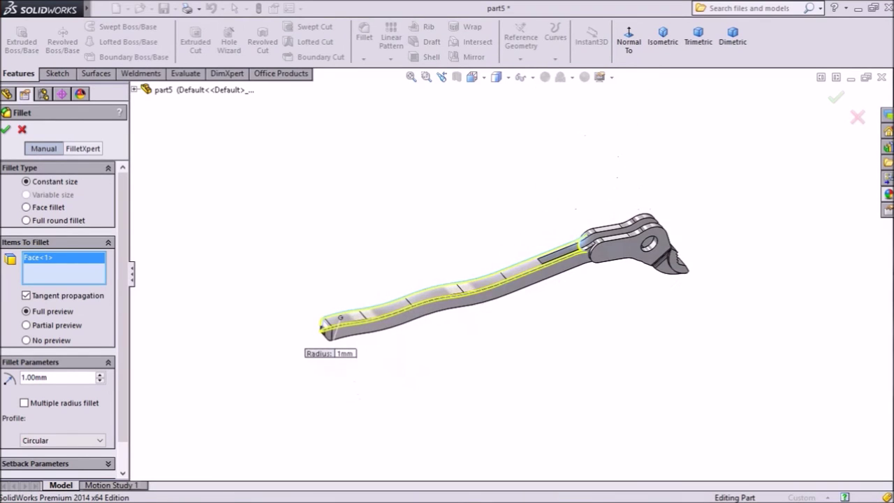
scroll(370, 329, down, 5)
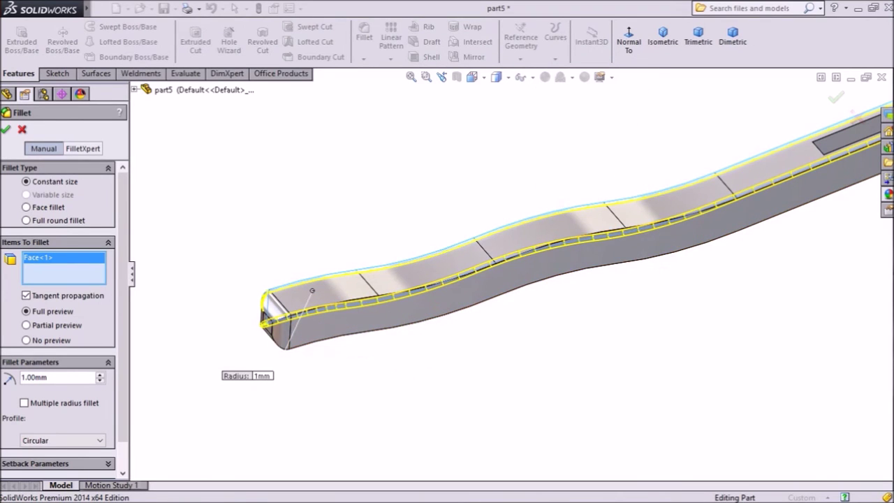
click(429, 305)
middle_drag(429, 305, 524, 296)
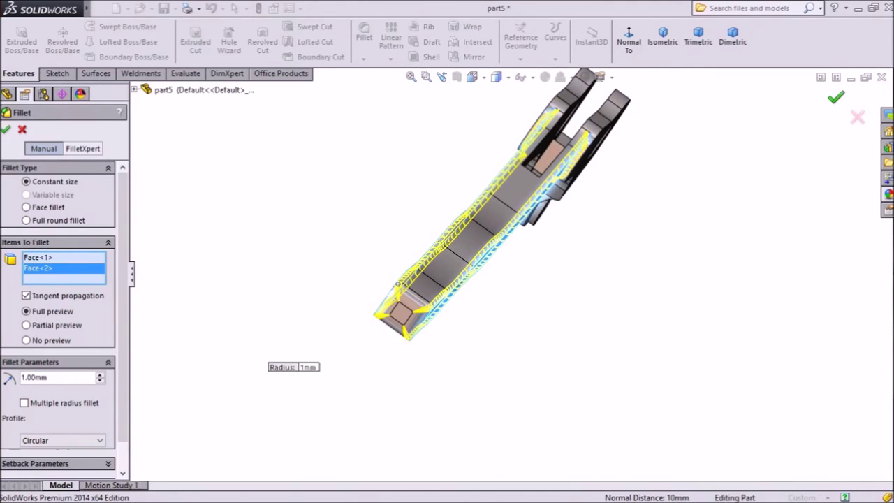
key(Return)
Open a sketch on the flat outer face of the lever plate around the pivot hole and view it square-on.
mouse_move(489, 297)
middle_down()
mouse_move(412, 315)
mouse_move(335, 280)
mouse_move(416, 297)
mouse_move(450, 292)
middle_up()
scroll(510, 274, up, 6)
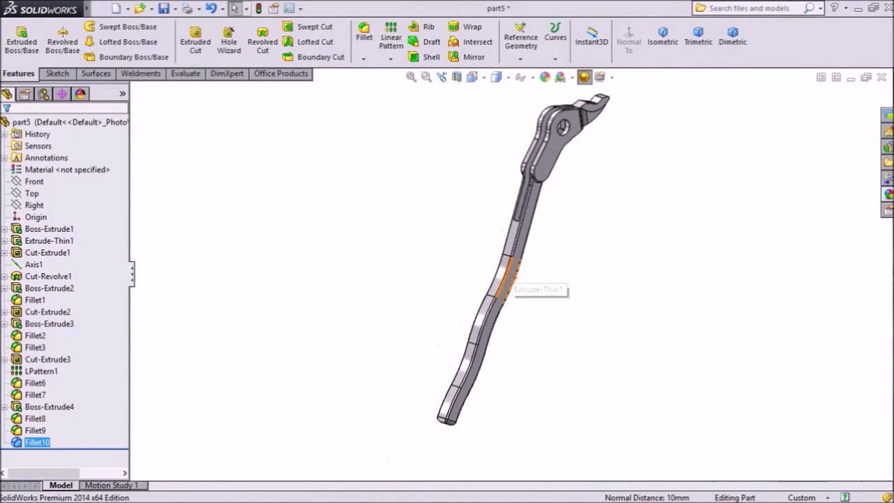
scroll(587, 119, down, 3)
middle_drag(587, 119, 314, 130)
middle_drag(413, 133, 648, 136)
scroll(475, 167, up, 2)
scroll(475, 168, down, 3)
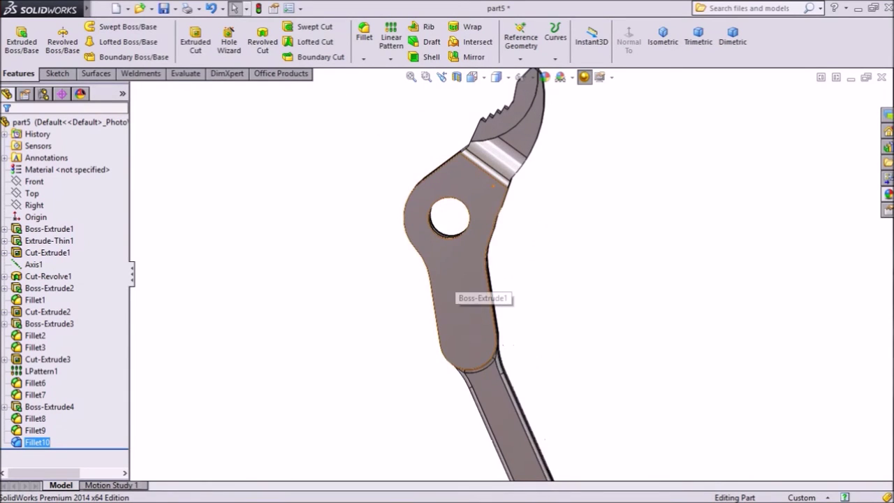
click(452, 282)
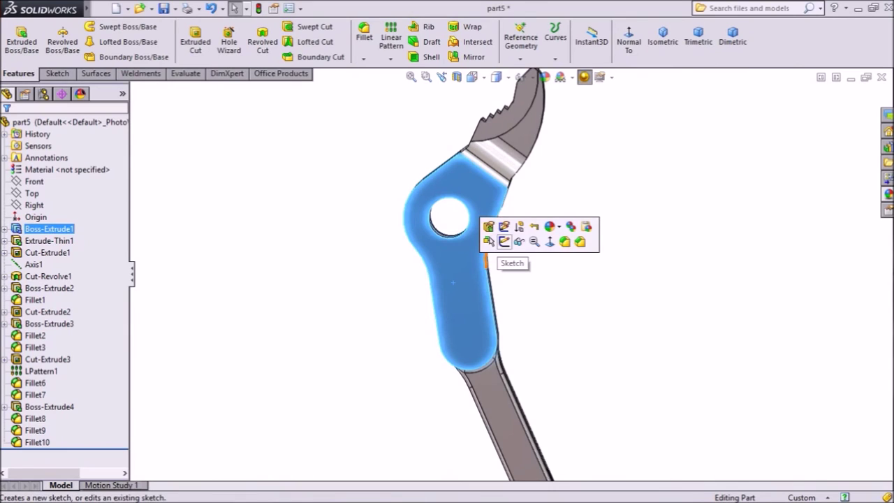
click(504, 241)
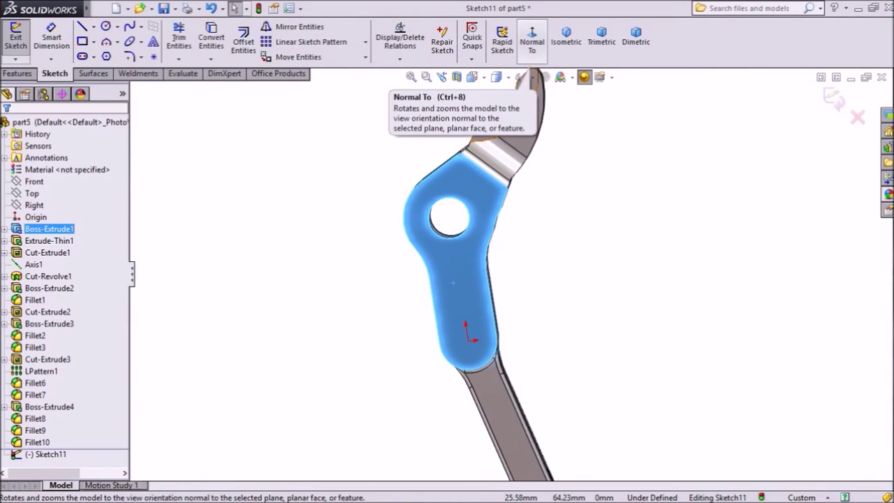
click(533, 41)
scroll(498, 125, down, 4)
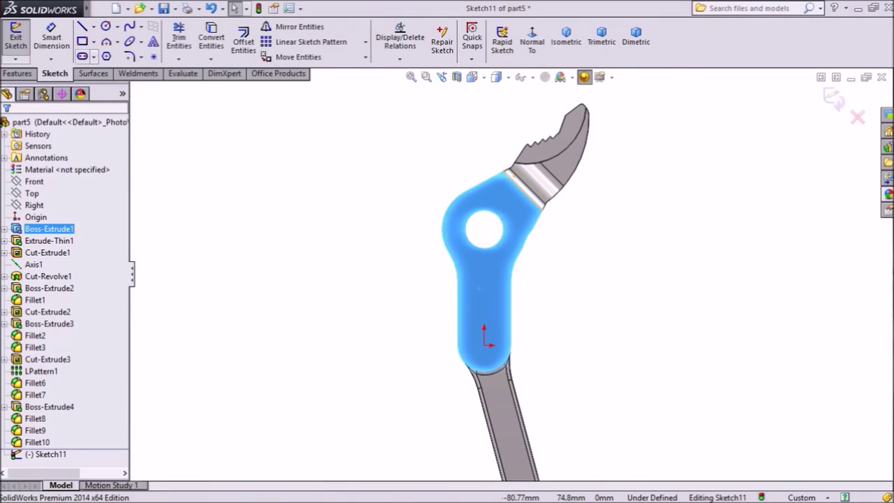
Sketch a vertical Straight Slot from inside the pivot hole towards the plate's rounded end, about 23.4 mm between centers and 9.7 mm wide.
click(94, 58)
click(107, 72)
click(94, 58)
click(94, 58)
click(93, 58)
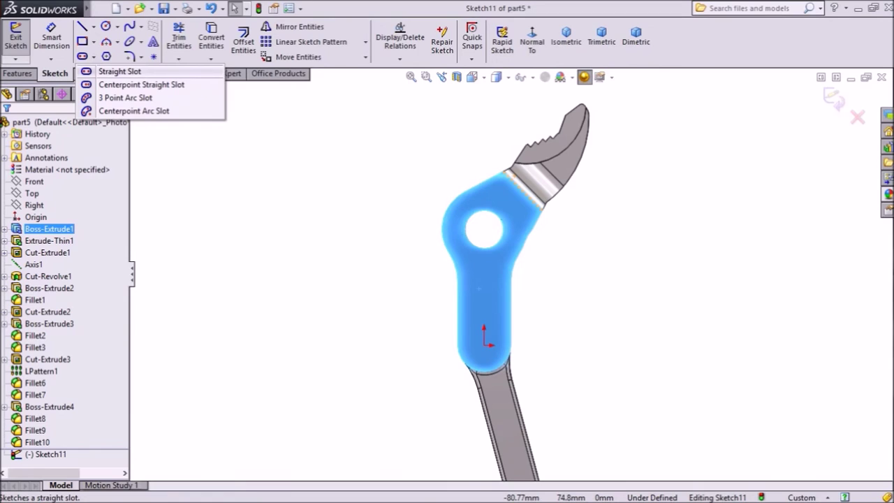
click(112, 71)
scroll(537, 261, down, 2)
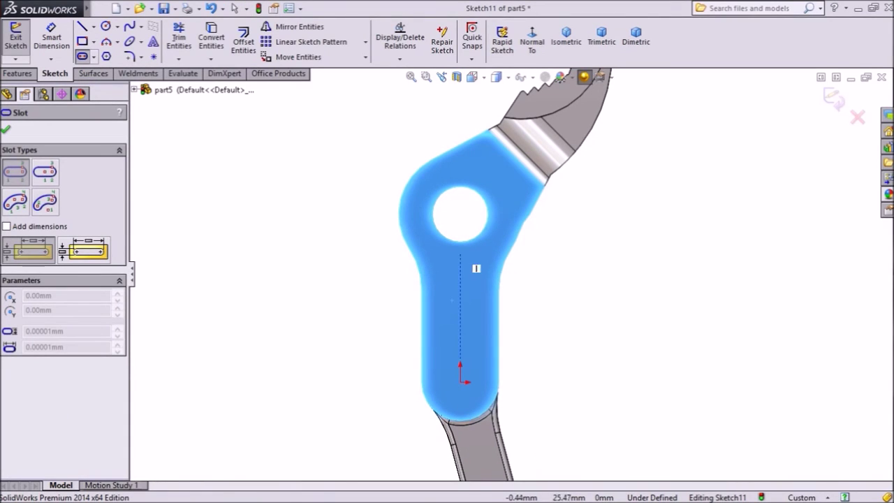
click(460, 227)
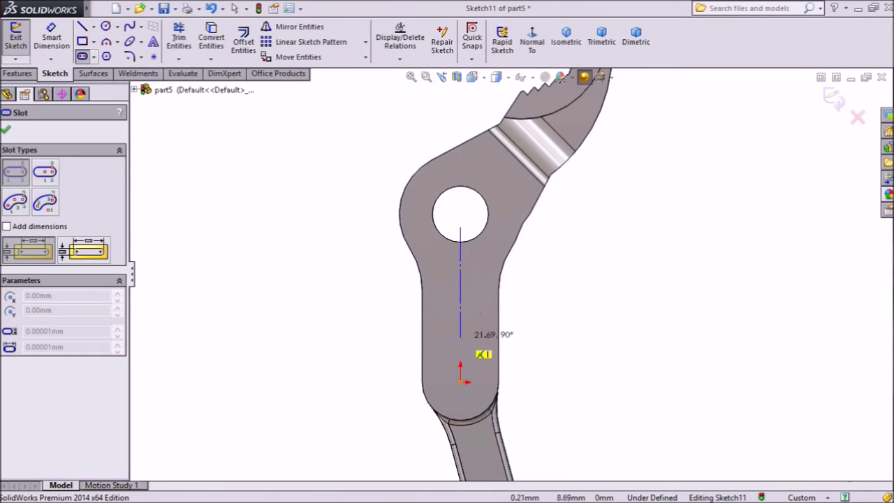
click(460, 346)
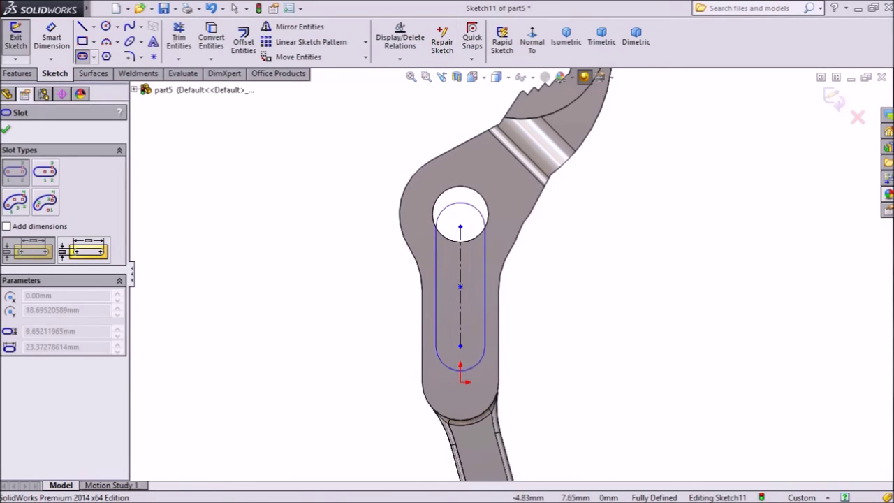
right_click(485, 286)
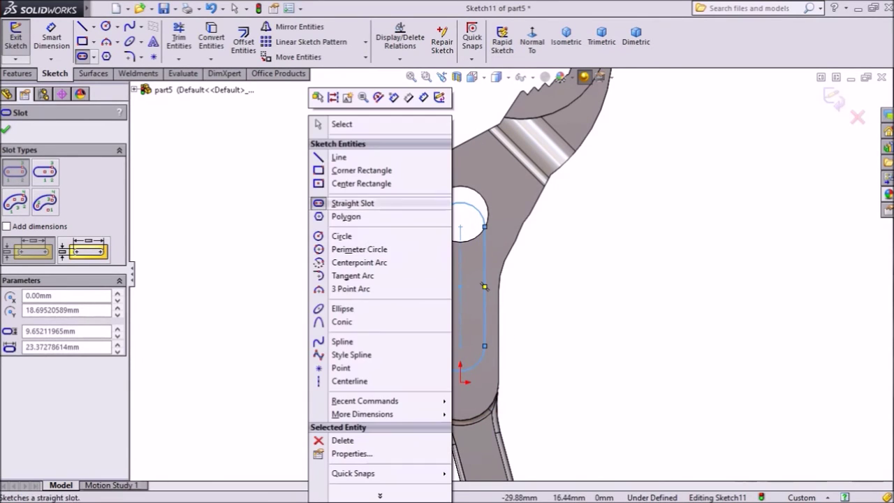
click(340, 157)
scroll(466, 268, down, 3)
scroll(482, 314, up, 2)
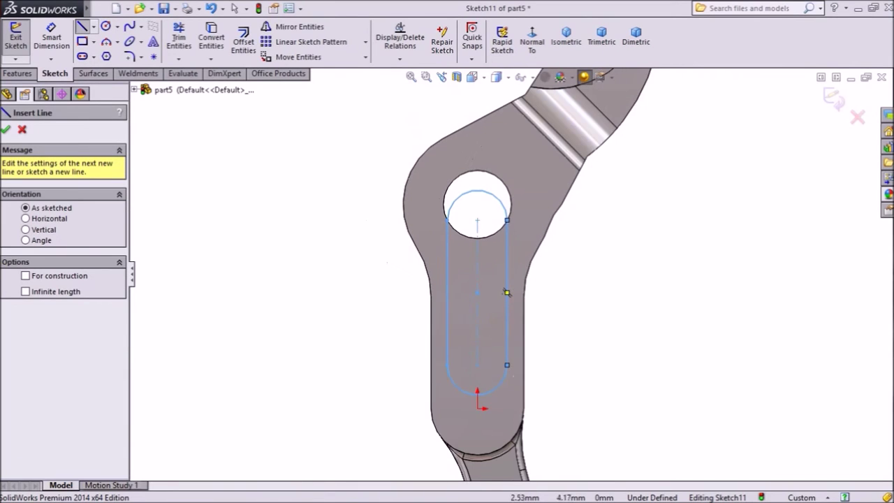
scroll(495, 388, down, 1)
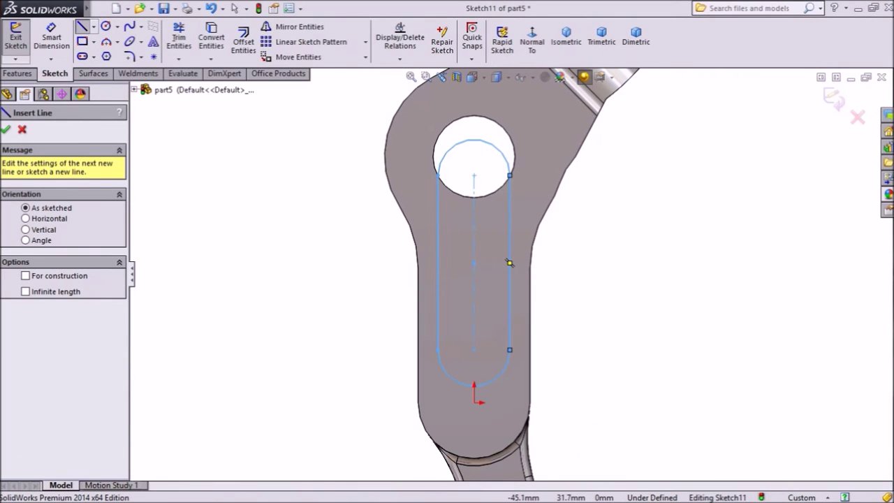
key(Escape)
scroll(482, 407, down, 1)
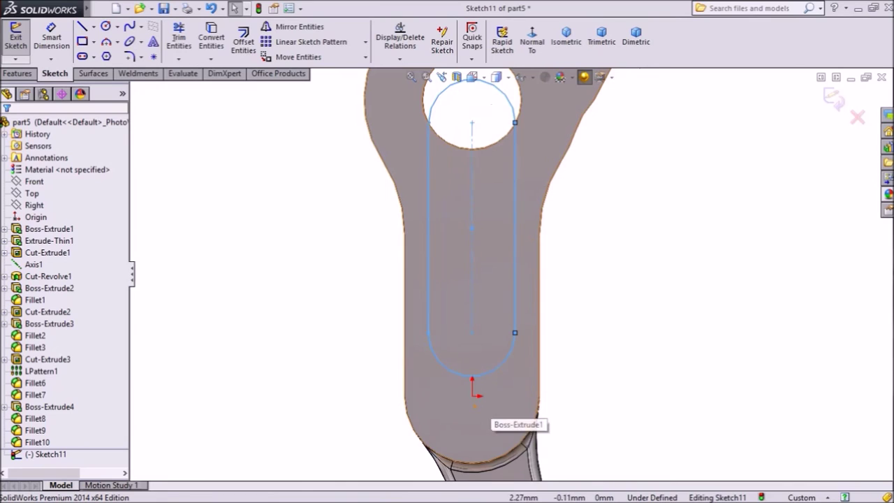
Dimension the radius of the slot's end arc near the plate's rounded end as 7 mm.
scroll(482, 407, up, 2)
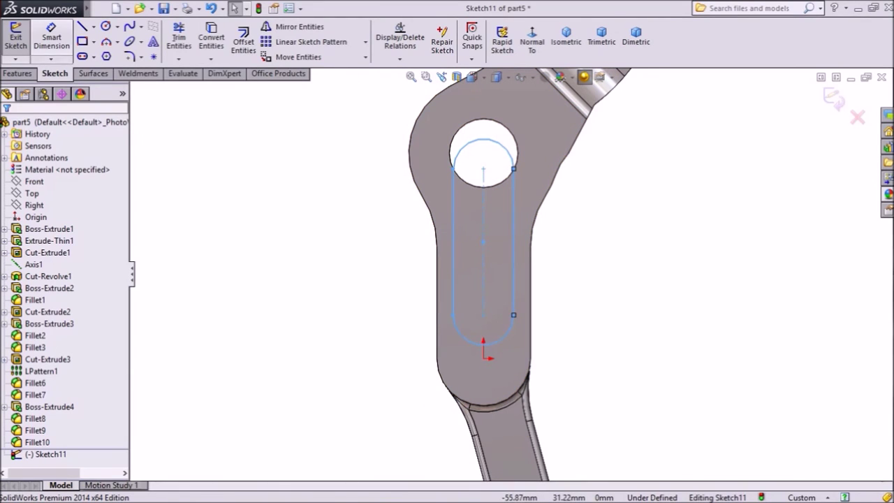
click(52, 37)
click(502, 335)
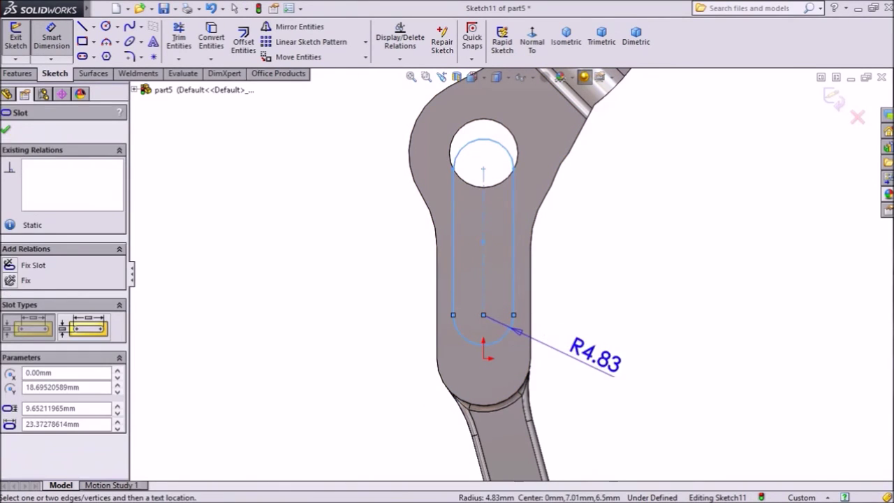
click(603, 361)
text(7)
key(Return)
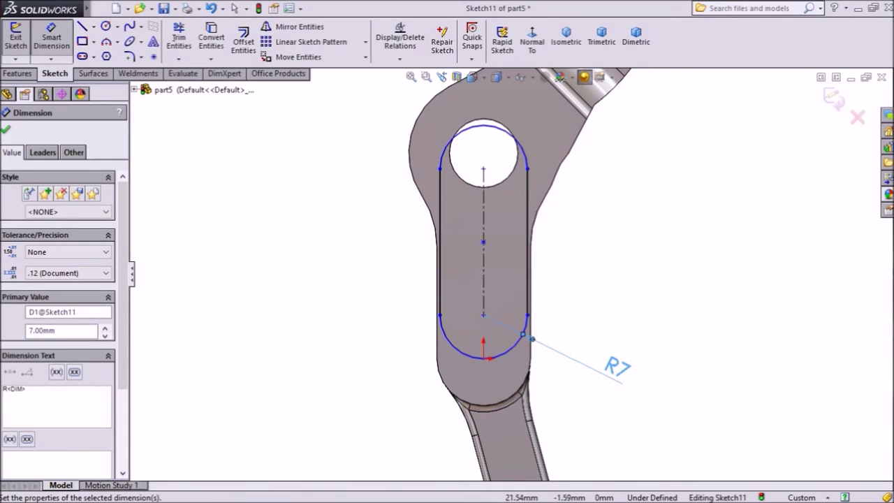
Set the slot's end radius to 4 mm and finish dimensioning.
double_click(618, 367)
text(4)
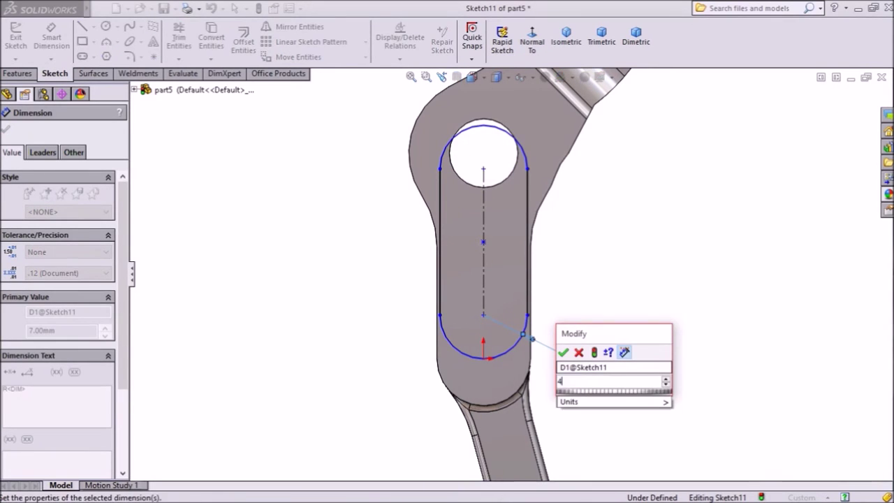
key(Return)
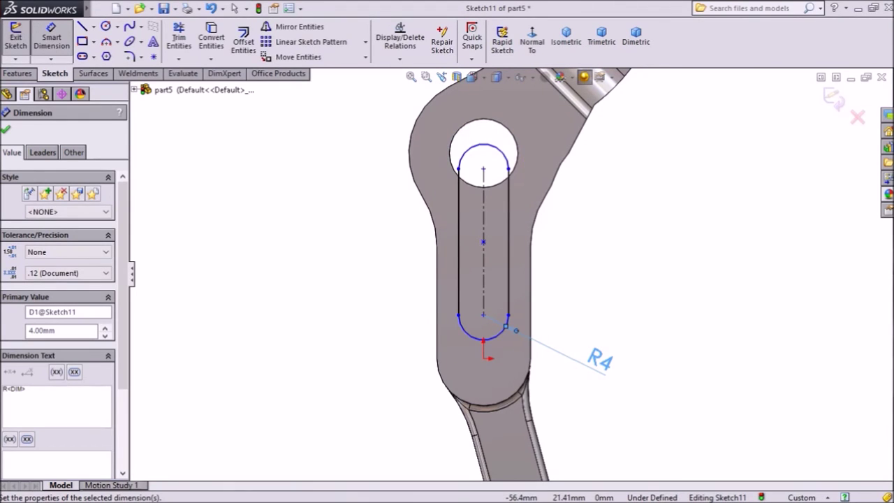
click(5, 130)
Make the slot's lower end arc concentric with the rounded end edge of the lever plate.
scroll(489, 403, down, 2)
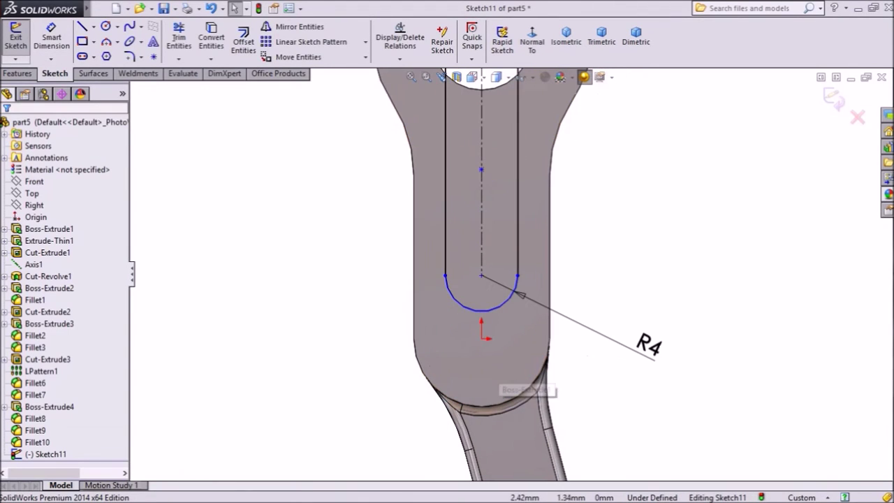
click(514, 293)
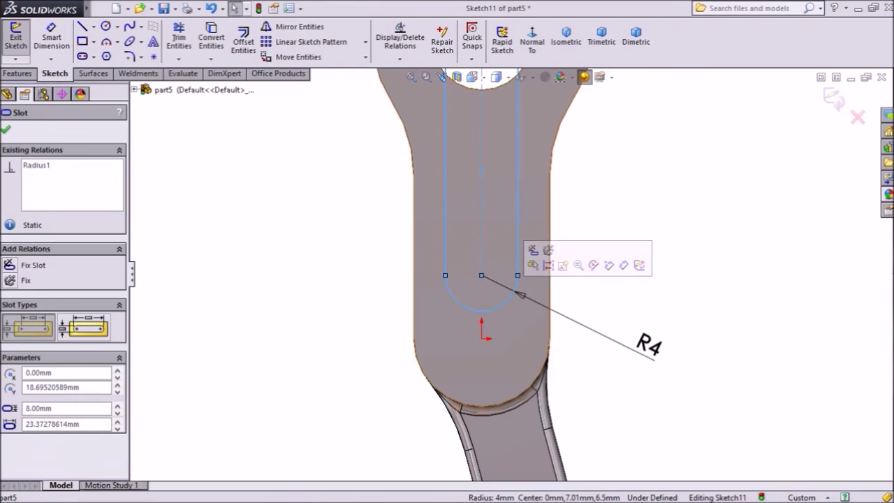
click(498, 307)
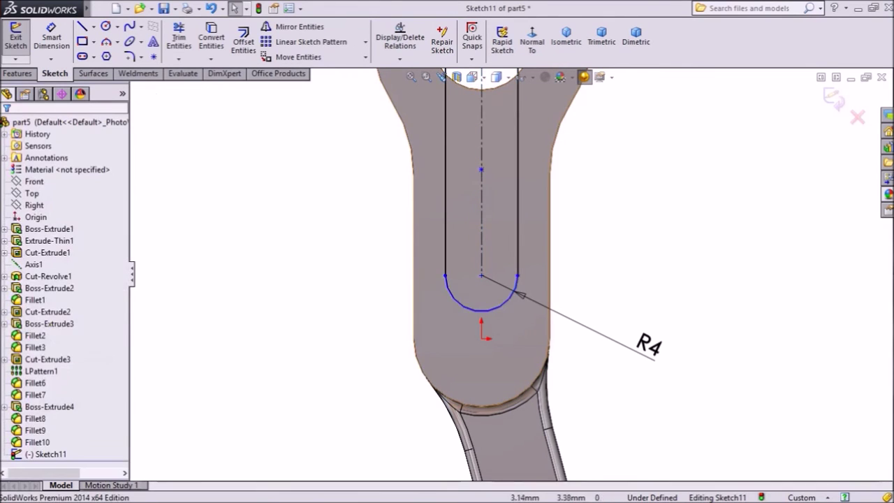
click(502, 305)
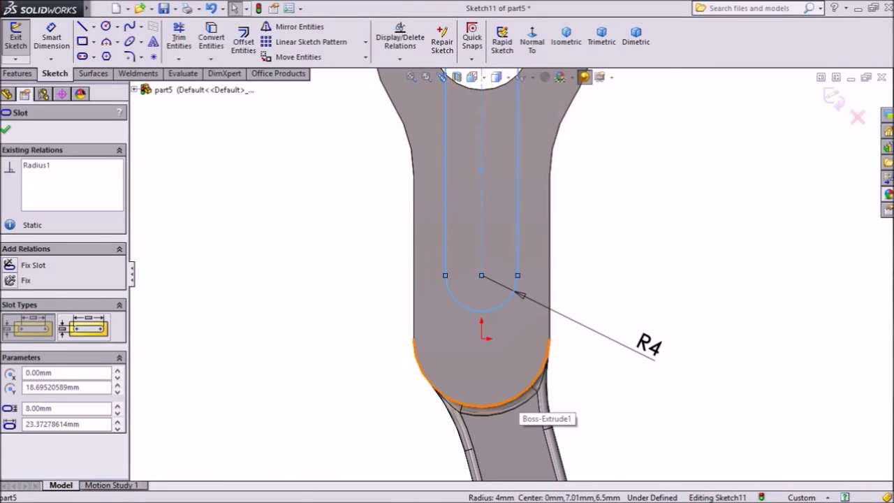
ctrl+click(520, 396)
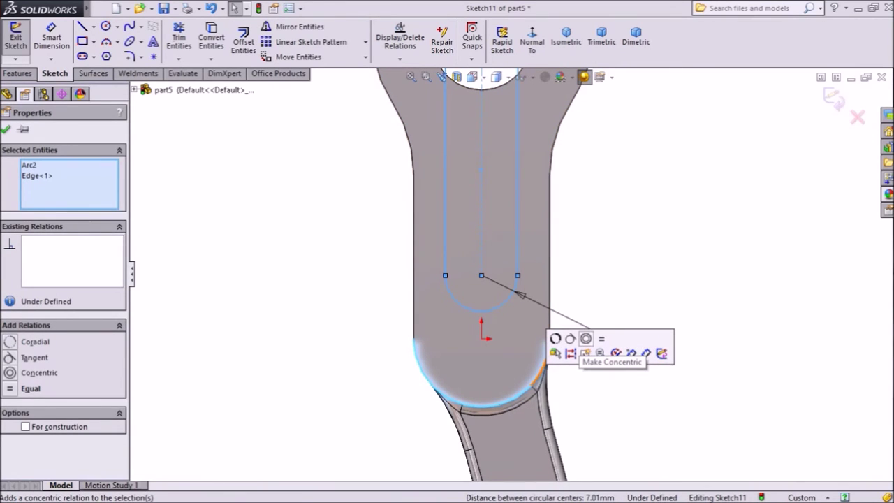
click(585, 338)
scroll(512, 272, up, 4)
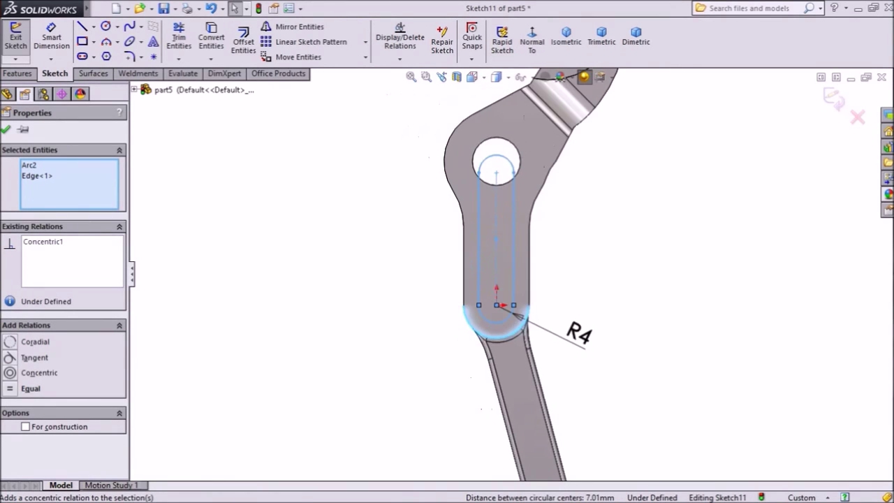
scroll(478, 132, down, 2)
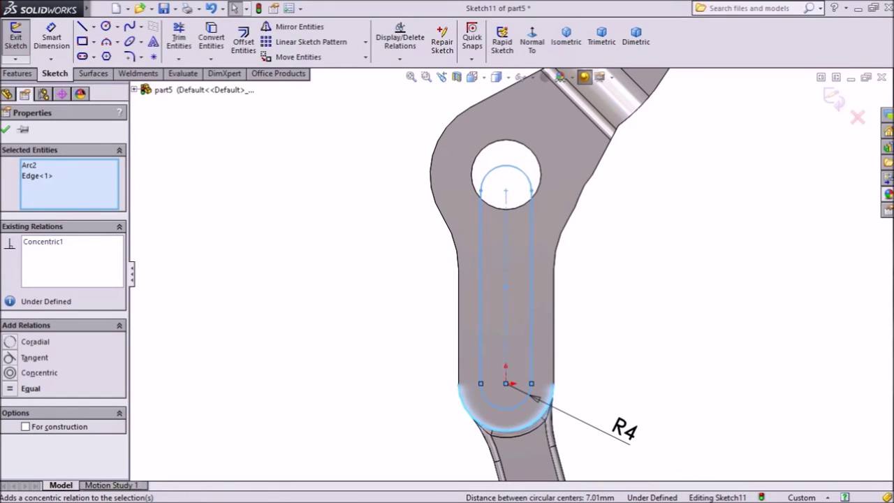
key(Escape)
Make the slot's upper end arc concentric with Axis1 through the pivot hole.
click(33, 265)
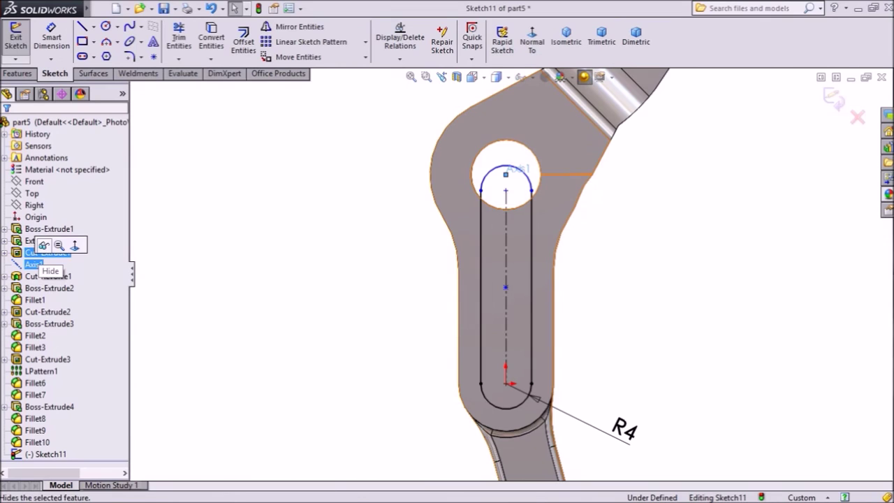
scroll(519, 168, down, 2)
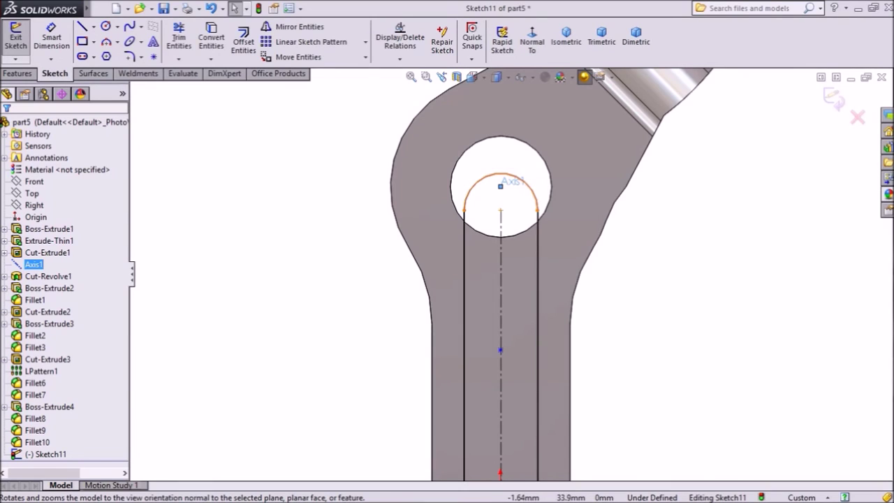
ctrl+click(475, 184)
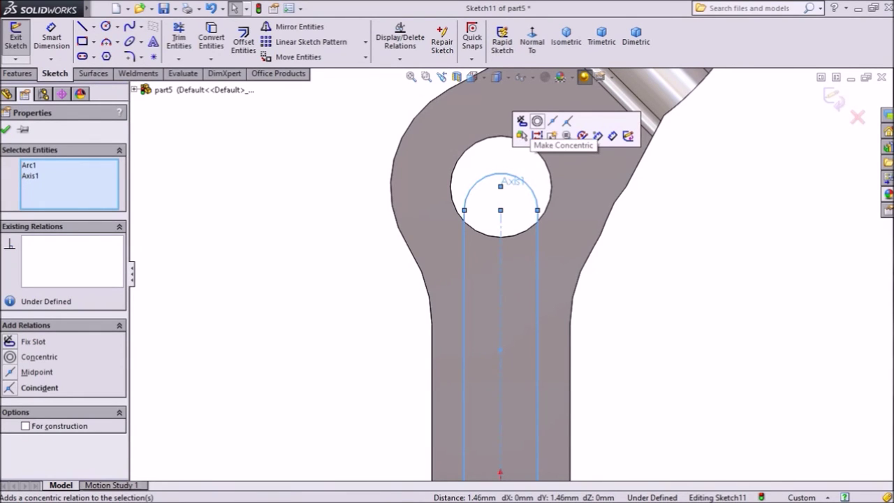
click(537, 121)
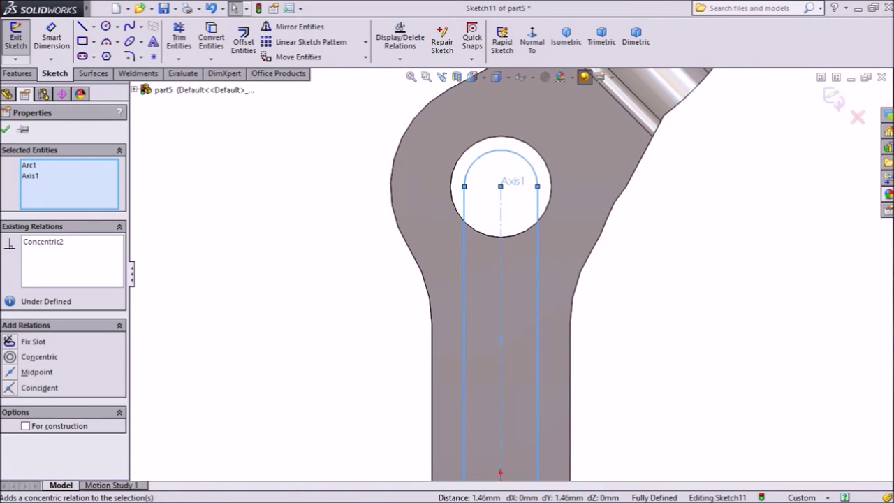
click(6, 130)
scroll(438, 308, up, 3)
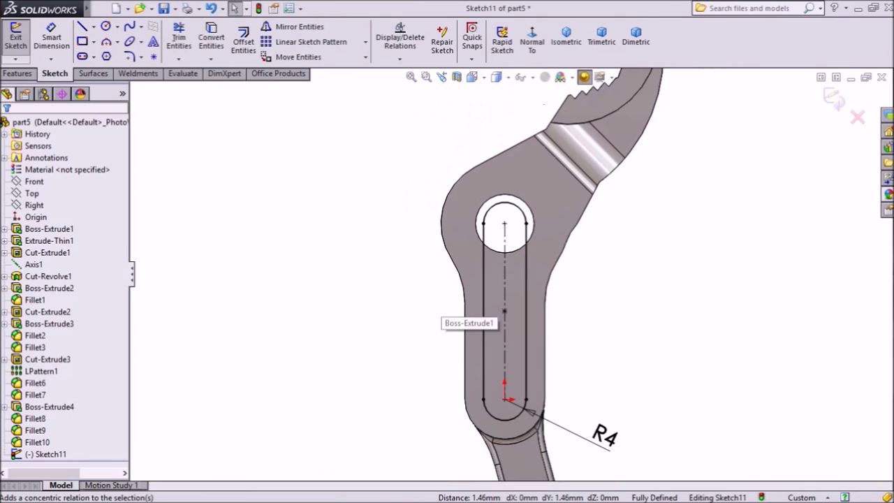
Cut-extrude the slot profile into the lever plate as a Blind cut 2 mm deep.
click(17, 73)
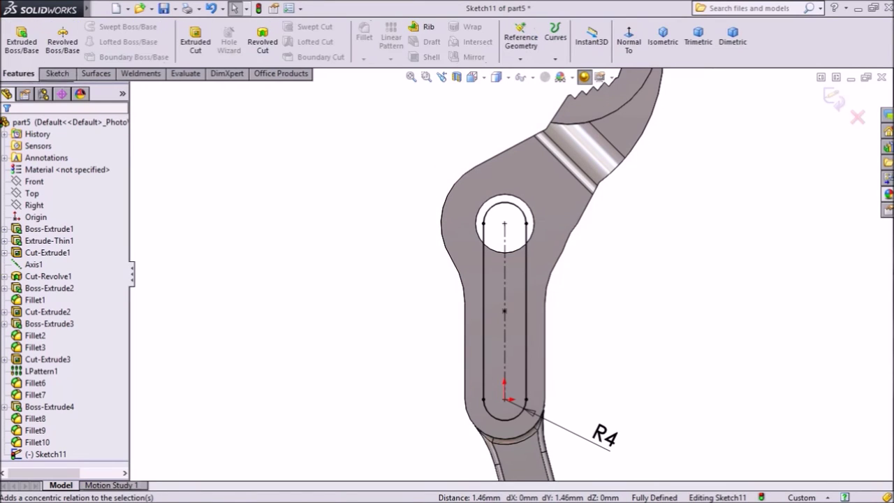
click(196, 41)
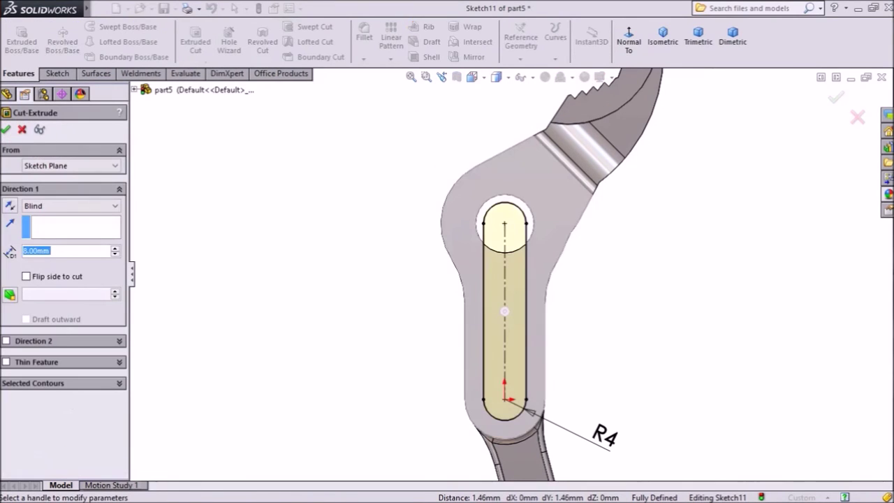
text(2)
key(Return)
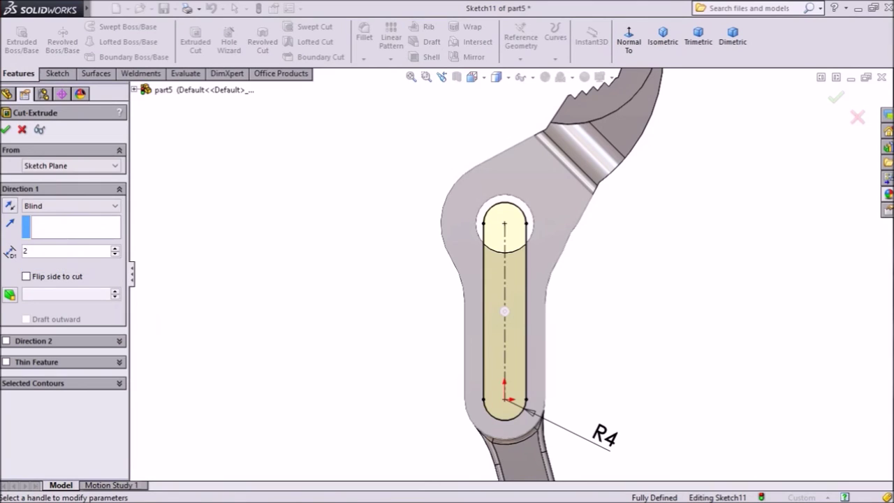
middle_drag(264, 279, 294, 295)
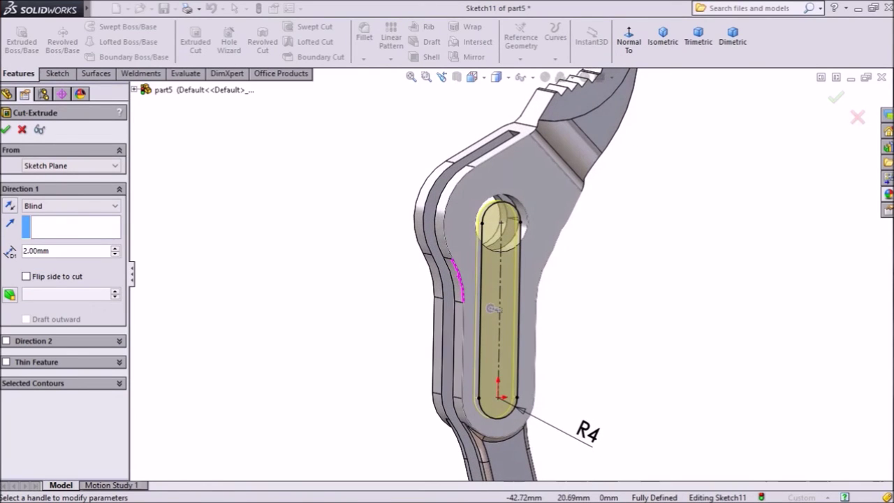
scroll(532, 297, down, 2)
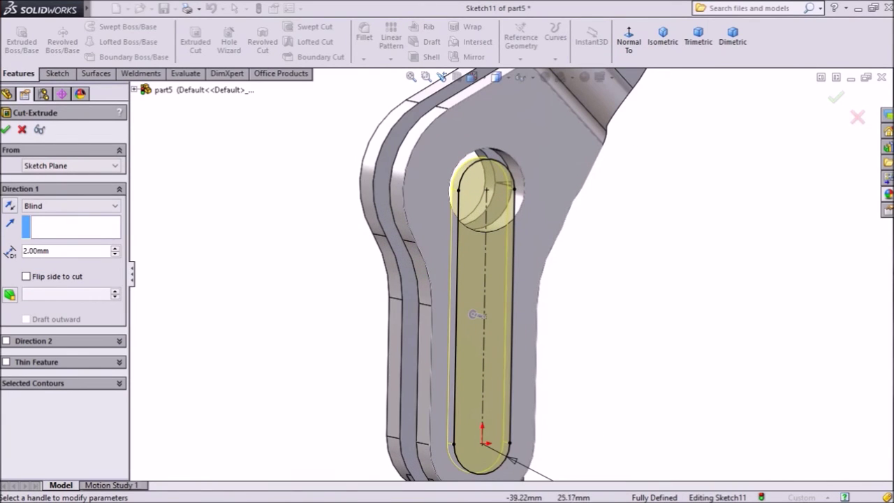
click(6, 130)
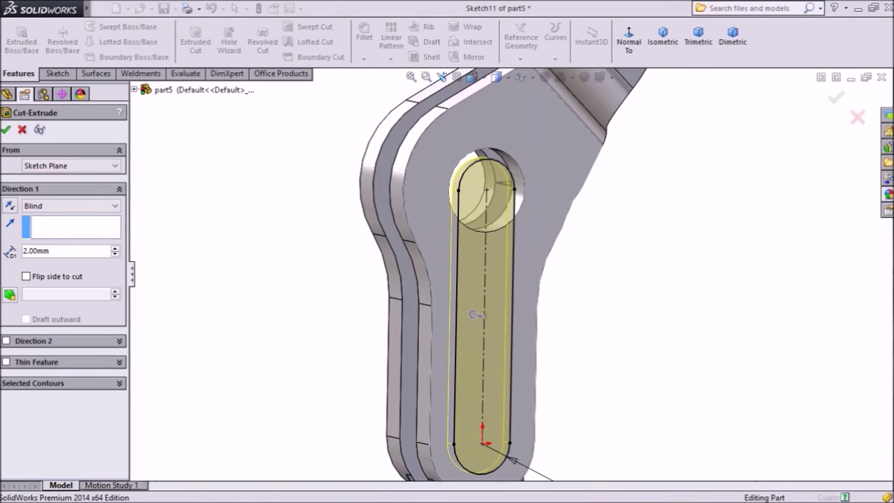
Open a sketch on the lever plate's opposite outer face, around the stepped pivot hole, and view it square-on.
middle_drag(395, 418, 599, 418)
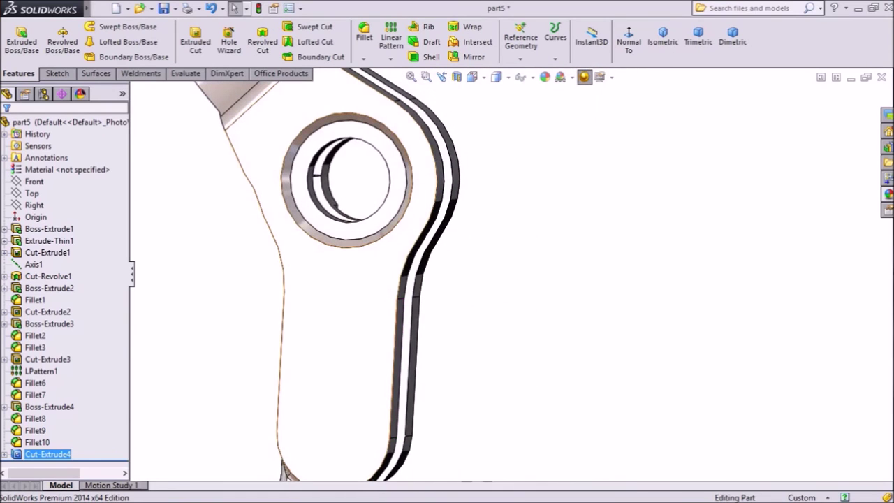
click(381, 307)
click(378, 300)
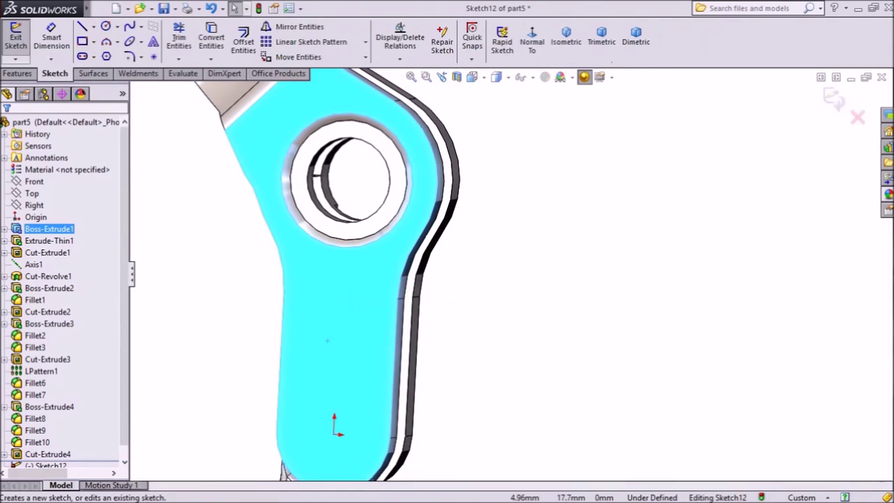
click(531, 41)
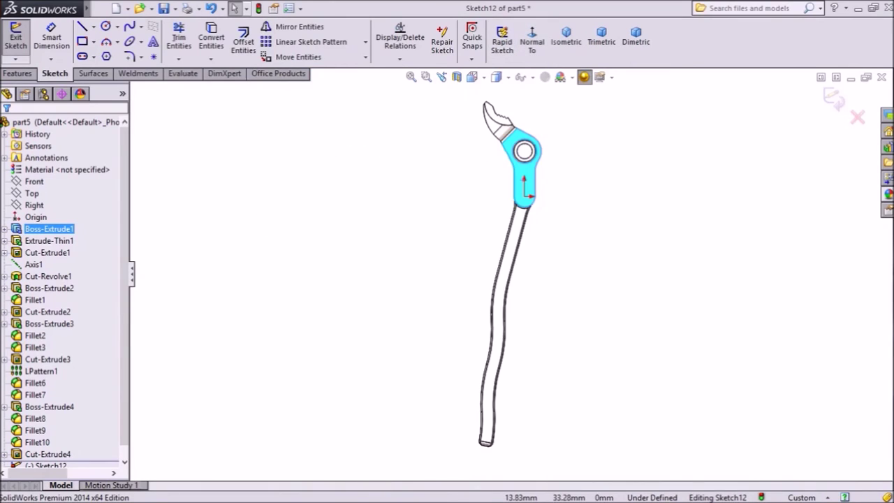
Sketch a vertical Straight Slot between the pivot hole and the plate's rounded end, about 15.1 mm between centers and 9 mm wide.
scroll(535, 165, down, 8)
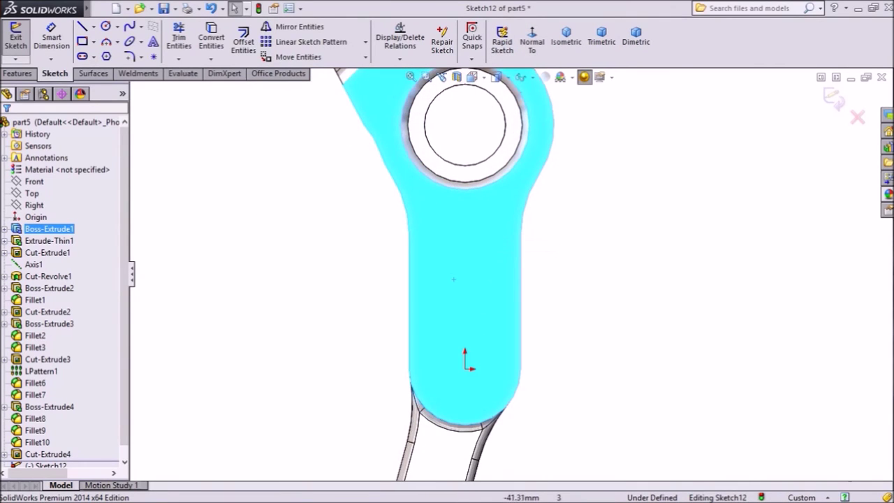
click(93, 56)
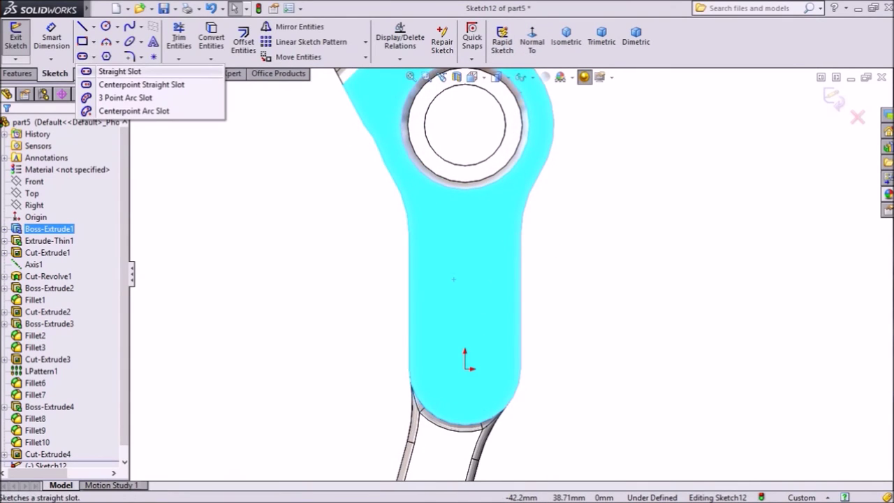
click(122, 70)
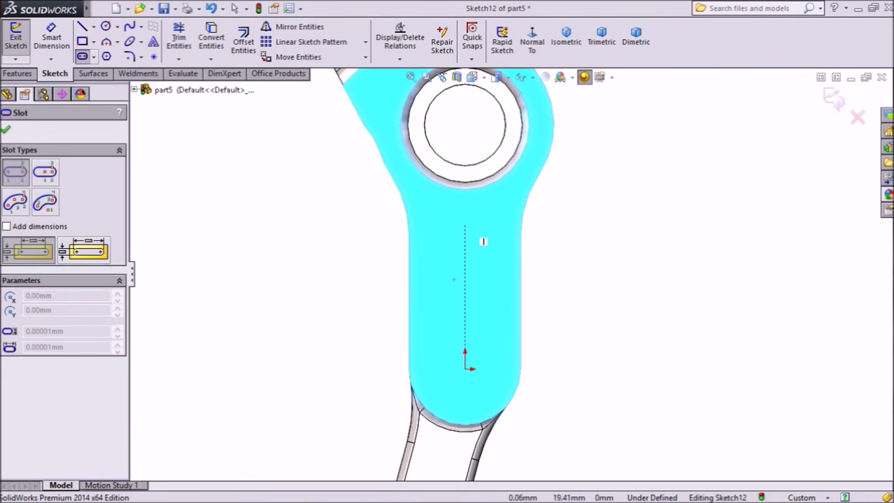
click(464, 225)
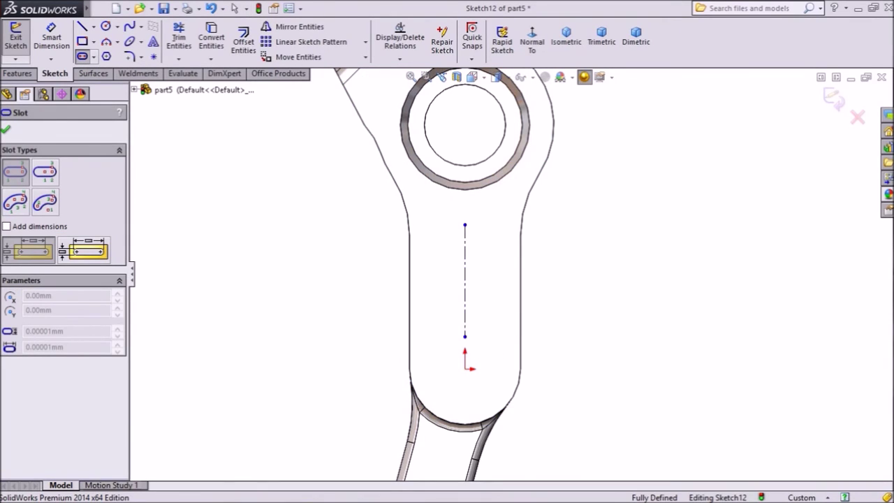
click(499, 340)
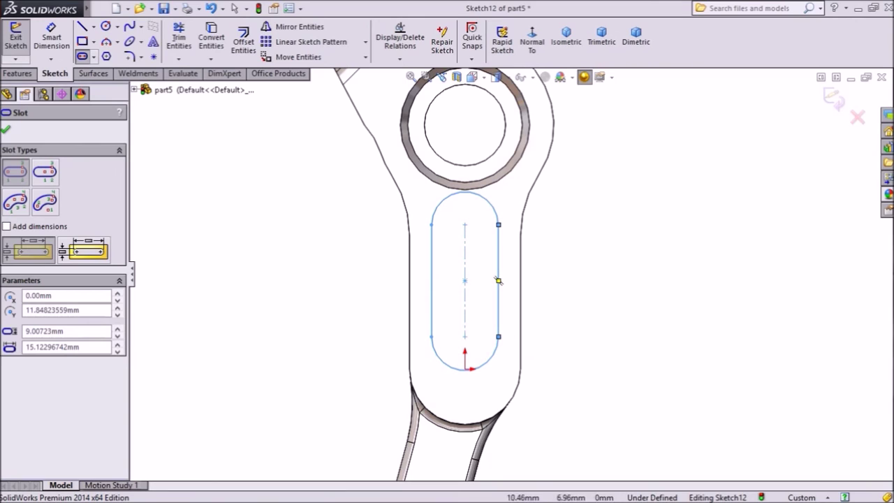
right_click(604, 211)
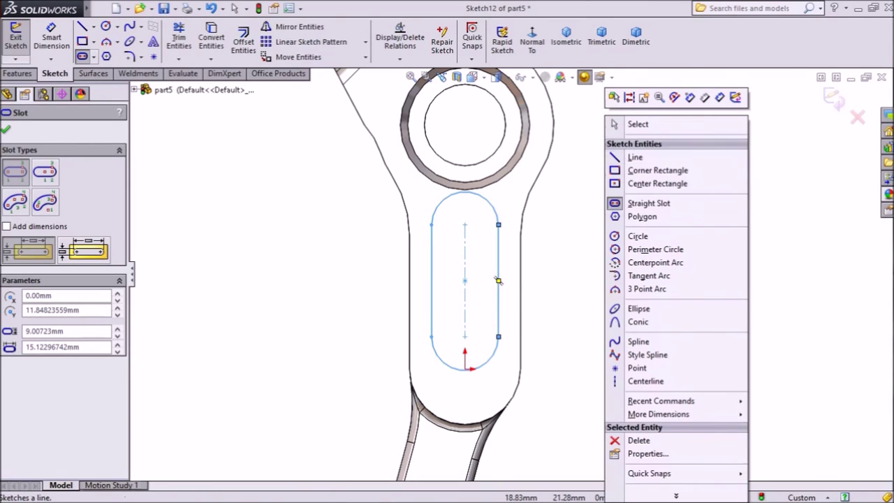
click(632, 156)
right_click(629, 146)
click(639, 153)
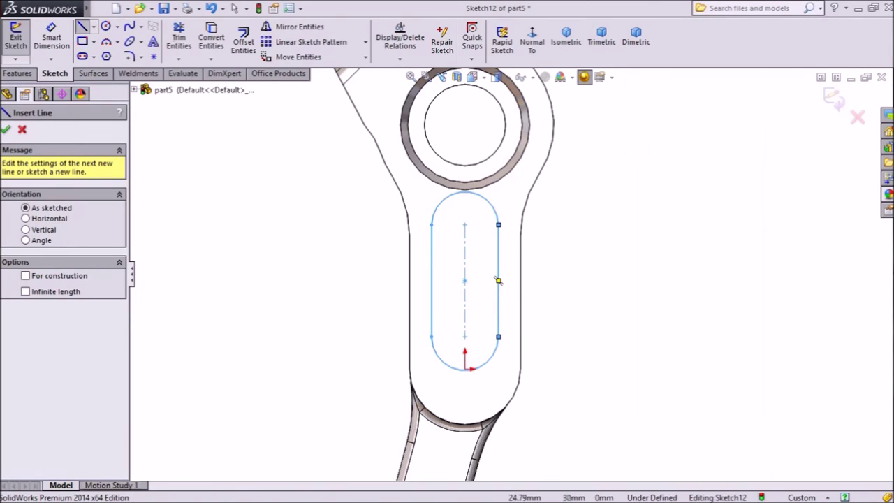
right_click(605, 207)
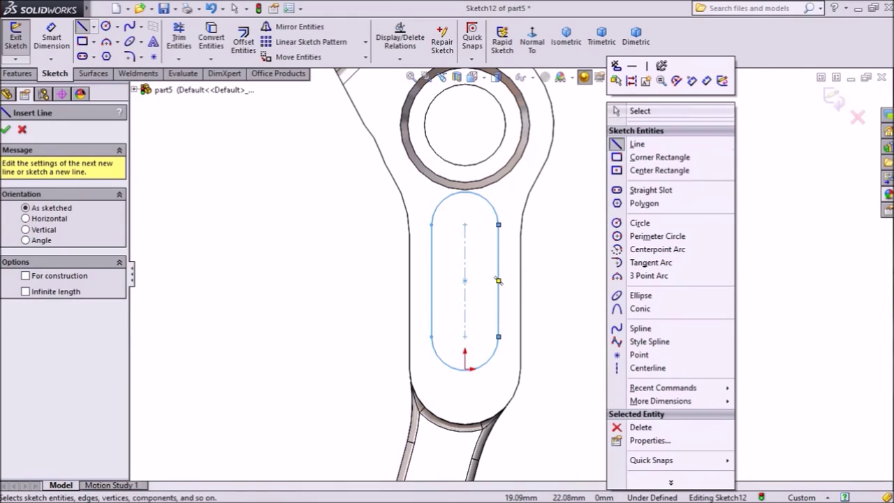
click(634, 109)
scroll(461, 356, down, 1)
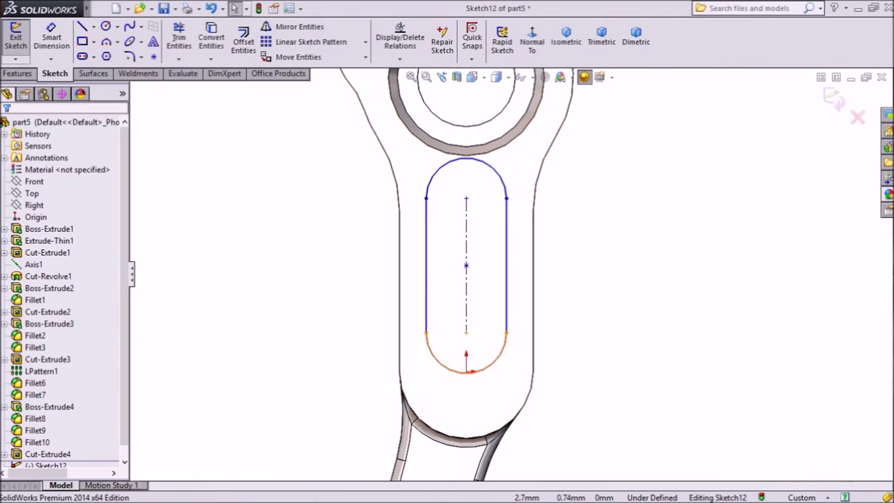
Dimension the slot's lower end arc with a radius of 4 mm.
click(52, 38)
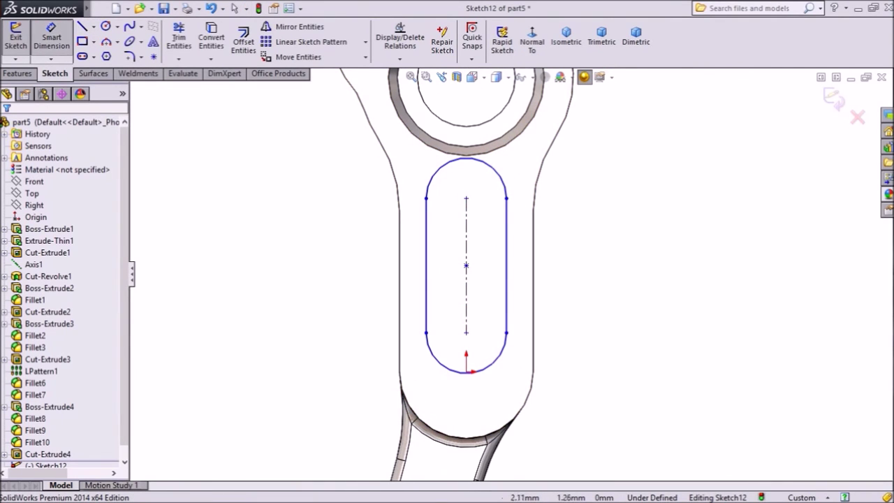
click(492, 363)
click(597, 376)
text(4)
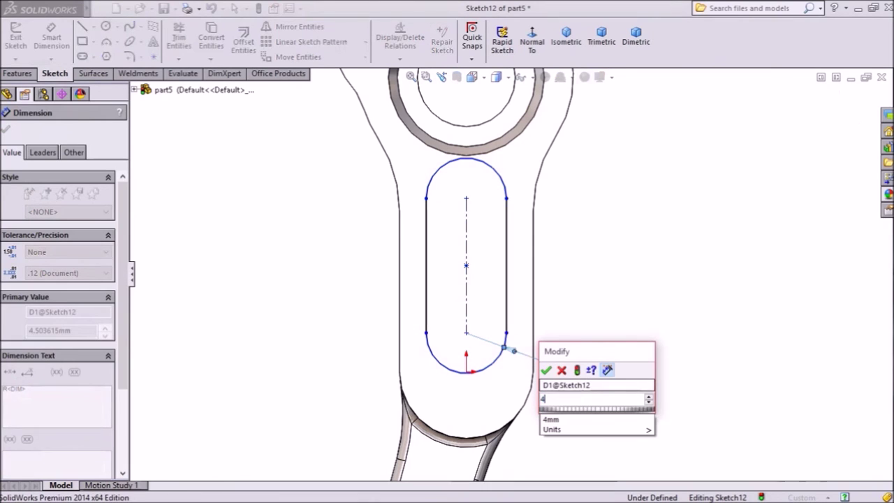
key(Return)
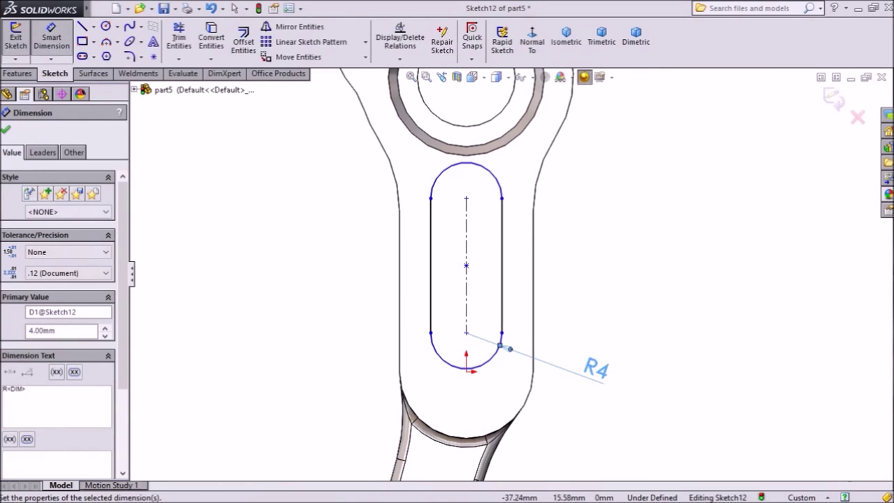
key(Escape)
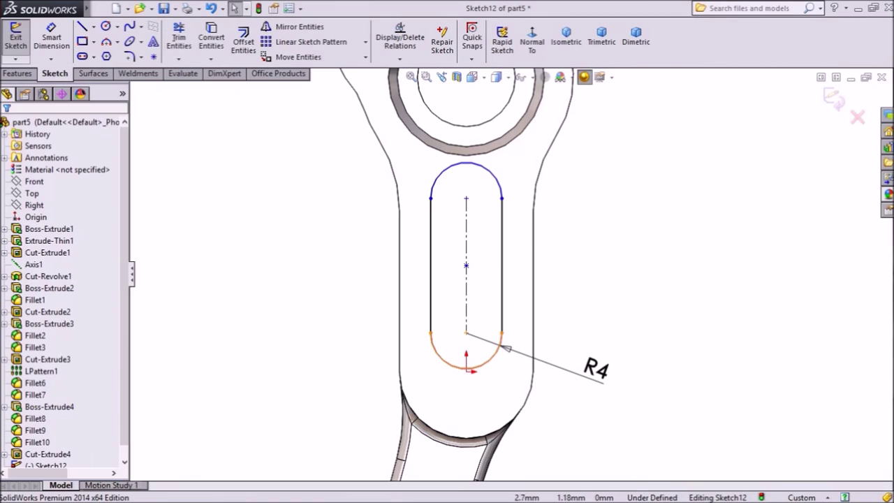
Make the slot's lower end arc concentric with the rounded end edge of the lever plate.
click(490, 360)
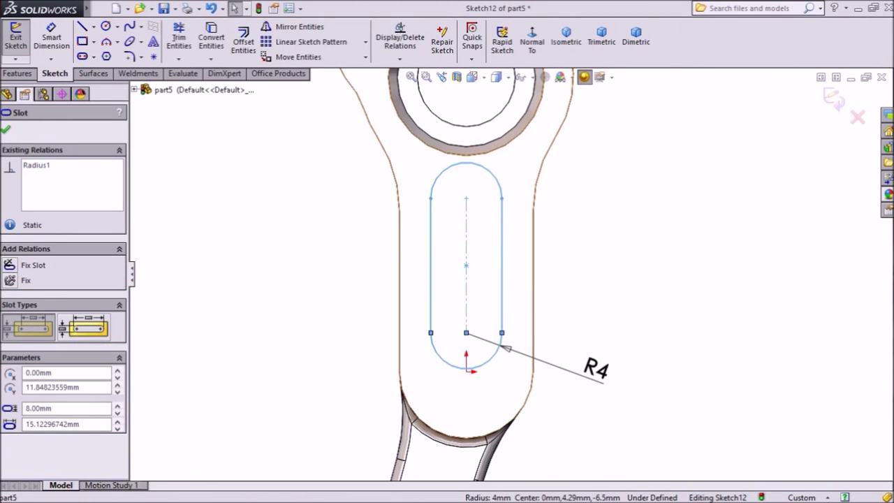
ctrl+click(489, 434)
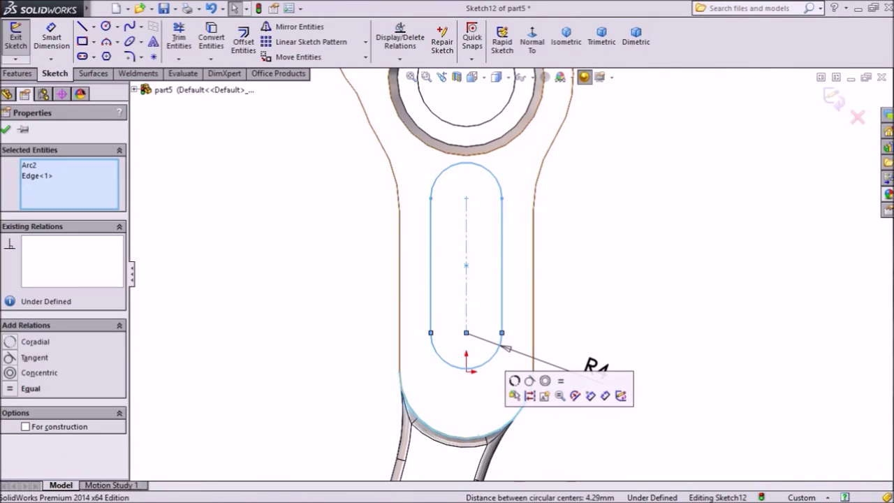
click(545, 380)
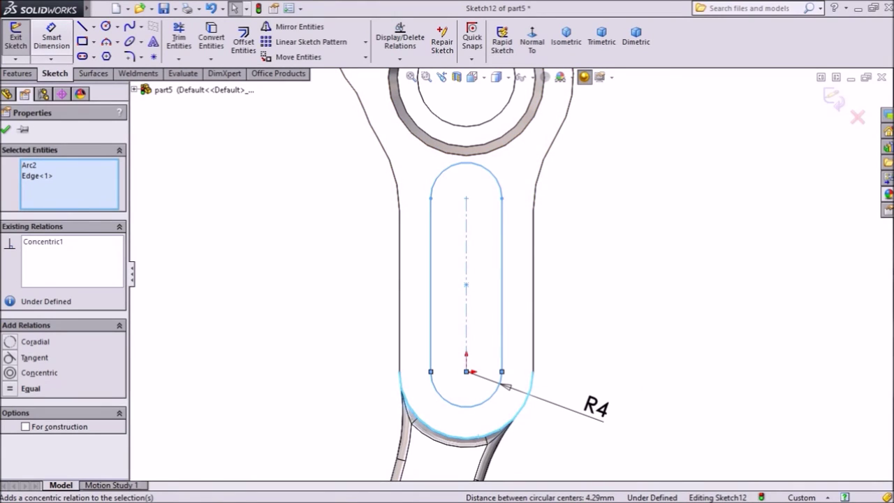
Dimension the slot's centerline so its arc centers are 15 mm apart.
click(51, 37)
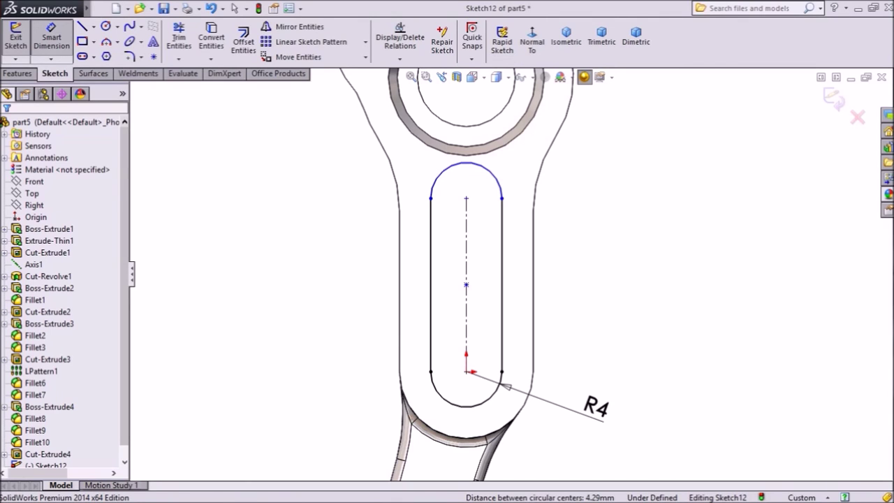
click(466, 248)
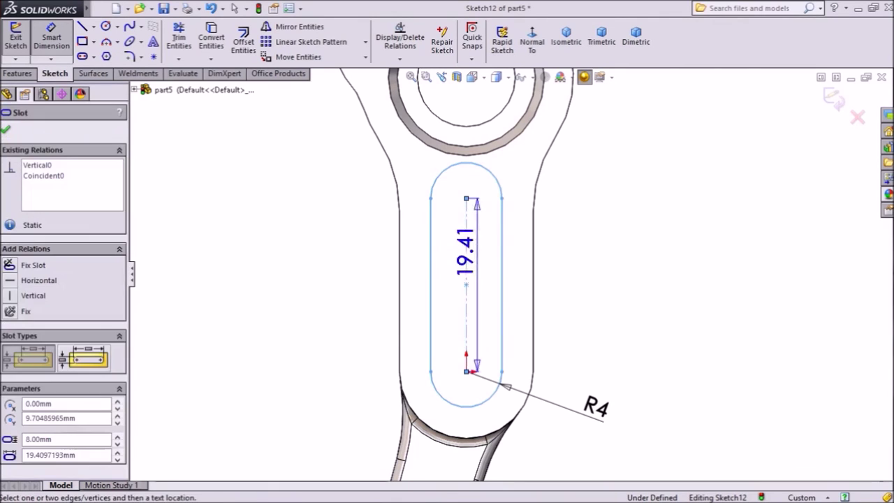
click(606, 272)
text(15)
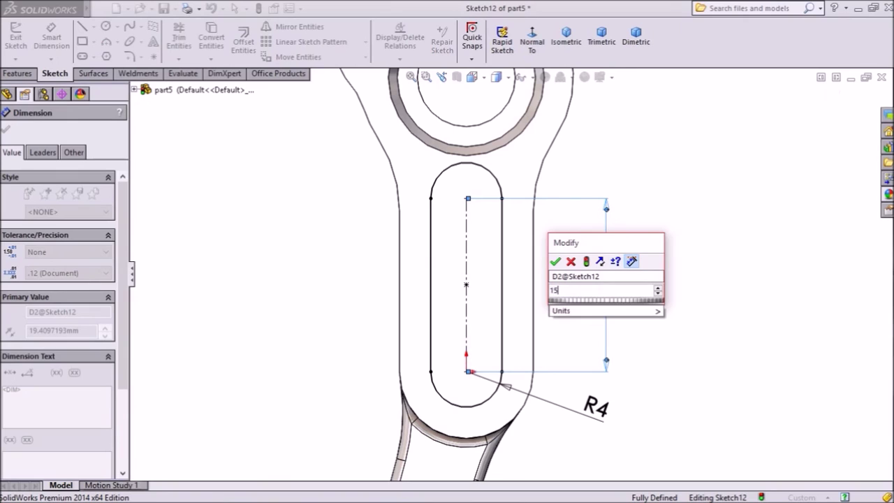
key(Return)
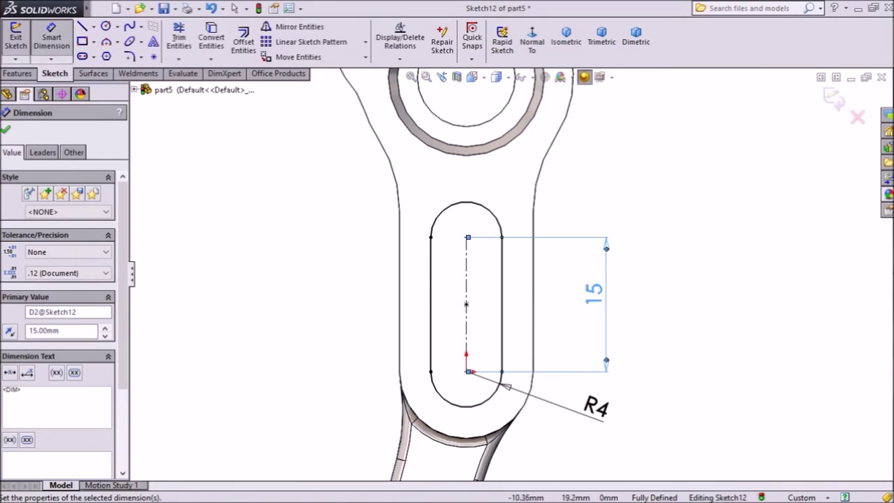
click(5, 130)
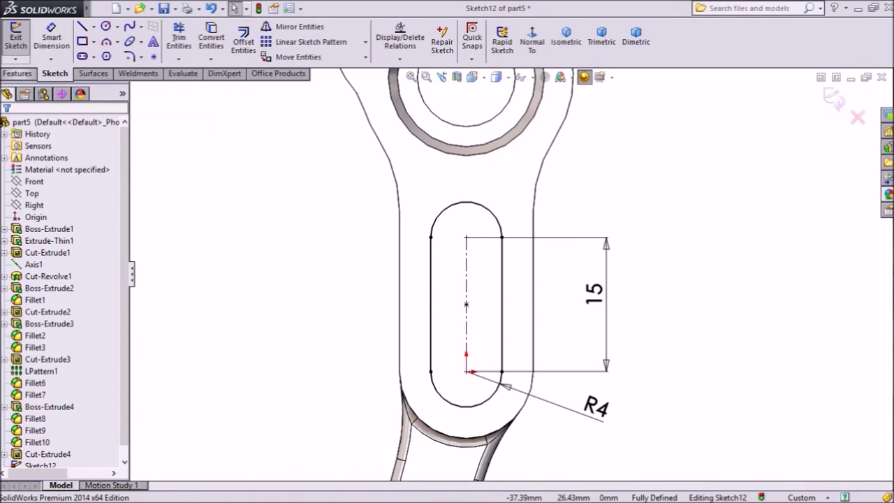
Cut-extrude the slot profile into this face of the lever plate as a Blind cut 2 mm deep.
click(18, 73)
click(196, 41)
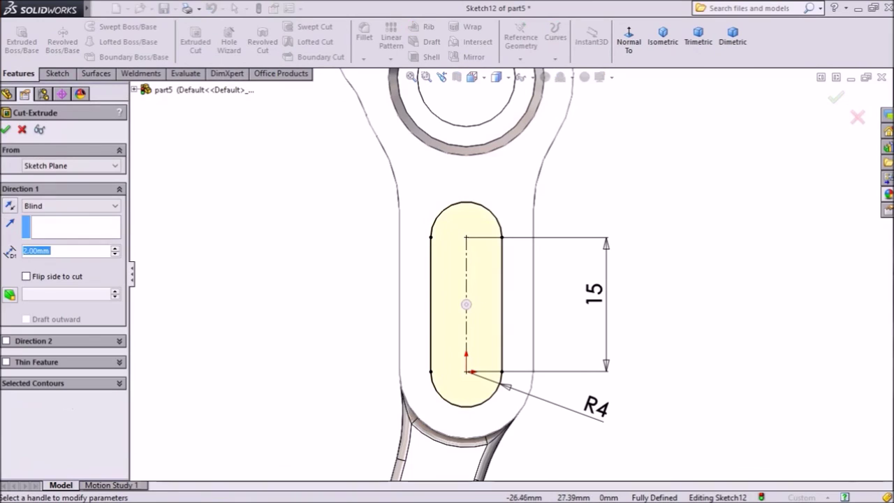
middle_drag(171, 222, 210, 232)
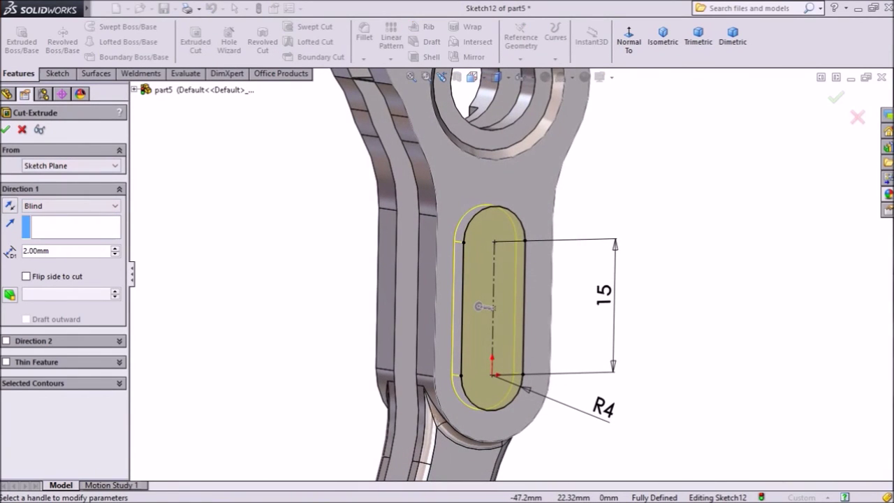
click(6, 130)
Examine the finished lever from several sides, including both plate faces, the toothed jaw and the curved handle.
scroll(512, 274, up, 2)
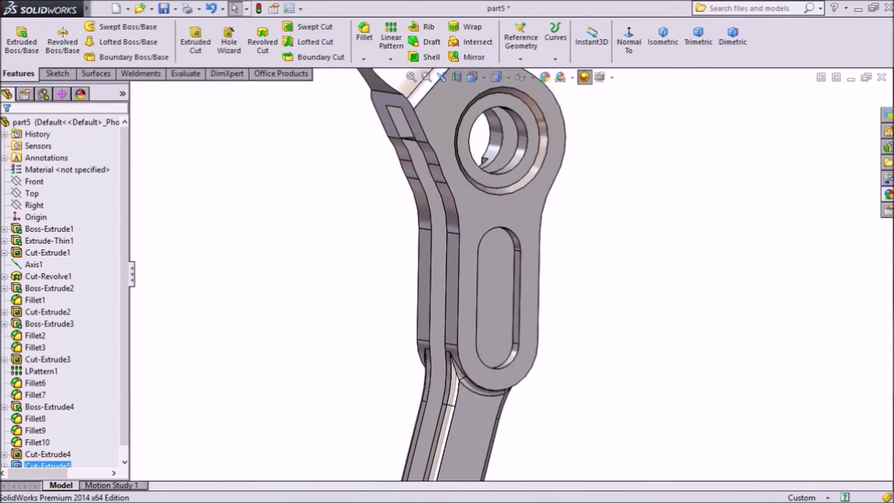
scroll(512, 274, up, 3)
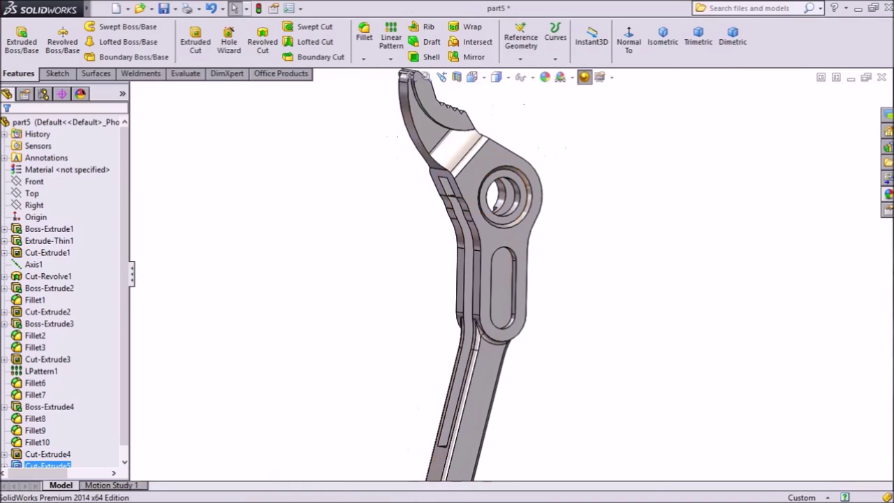
scroll(512, 274, up, 1)
middle_drag(512, 275, 719, 269)
mouse_move(643, 171)
middle_down()
mouse_move(504, 209)
mouse_move(314, 224)
mouse_move(426, 227)
mouse_move(513, 245)
mouse_move(465, 245)
mouse_move(426, 231)
mouse_move(524, 188)
mouse_move(594, 217)
mouse_move(524, 189)
mouse_move(482, 185)
mouse_move(377, 199)
mouse_move(363, 217)
mouse_move(360, 206)
mouse_move(371, 195)
mouse_move(454, 199)
mouse_move(496, 217)
mouse_move(461, 255)
mouse_move(472, 262)
middle_up()
scroll(471, 262, down, 2)
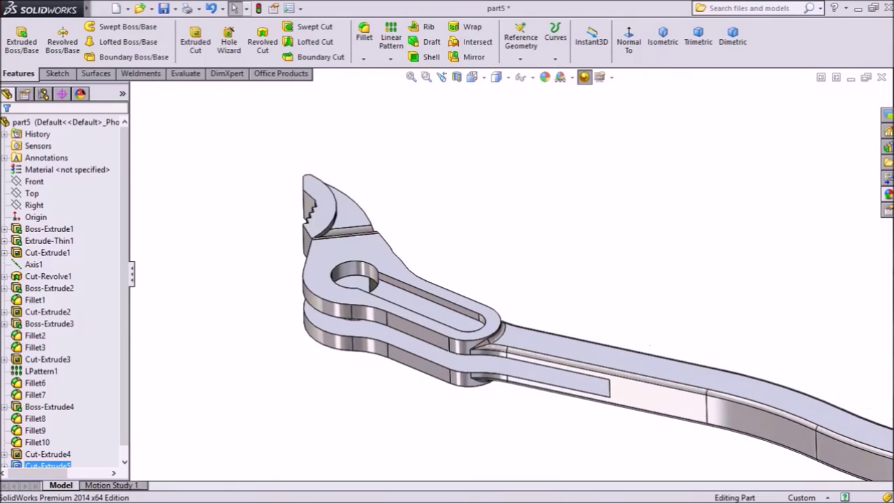
scroll(510, 275, up, 2)
scroll(548, 269, down, 1)
middle_drag(636, 349, 622, 367)
scroll(499, 246, down, 1)
scroll(511, 273, up, 4)
scroll(760, 447, down, 1)
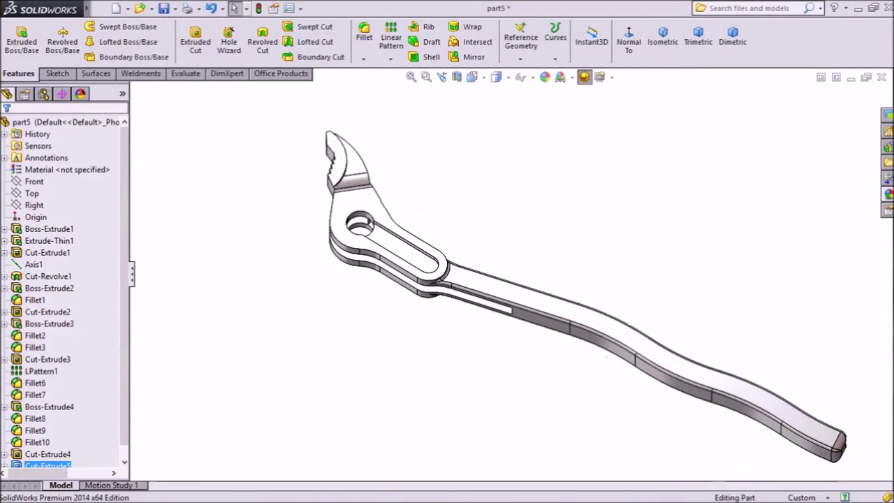
middle_drag(607, 319, 412, 252)
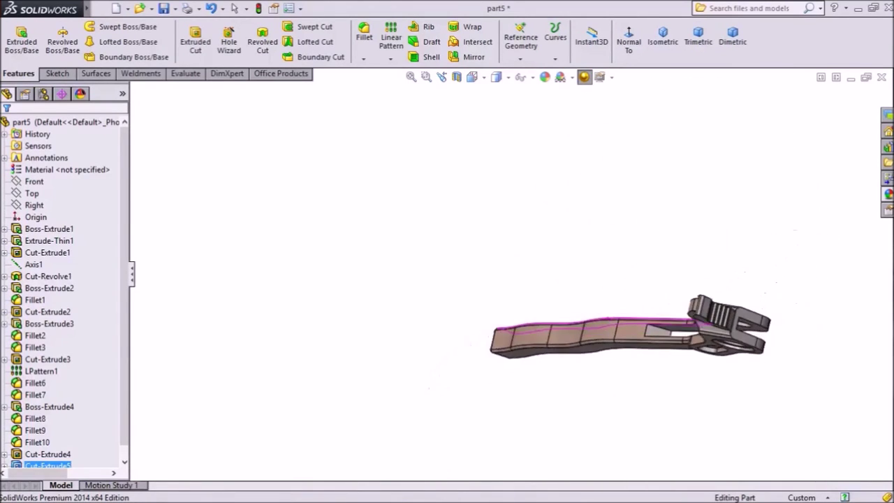
middle_drag(520, 405, 520, 433)
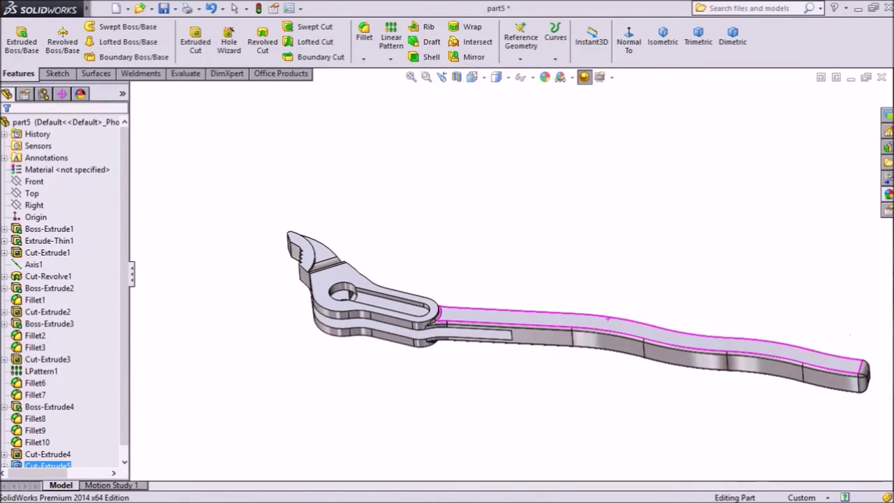
scroll(521, 433, down, 3)
scroll(520, 433, up, 3)
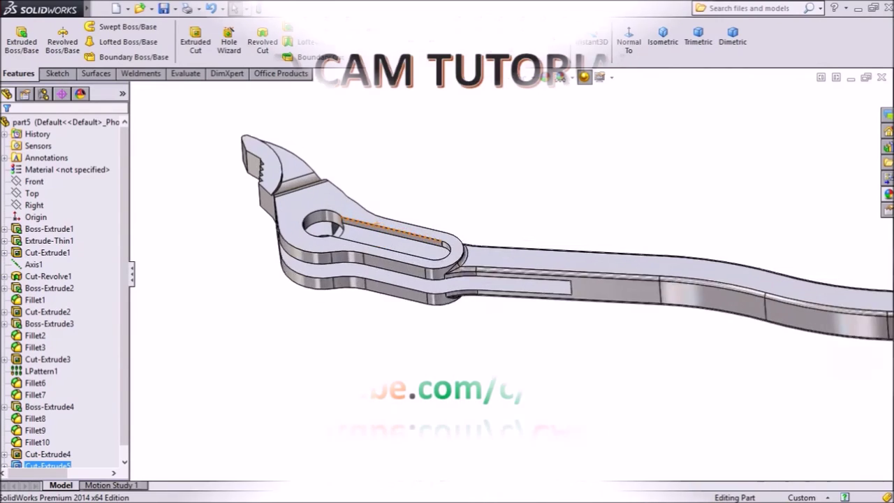